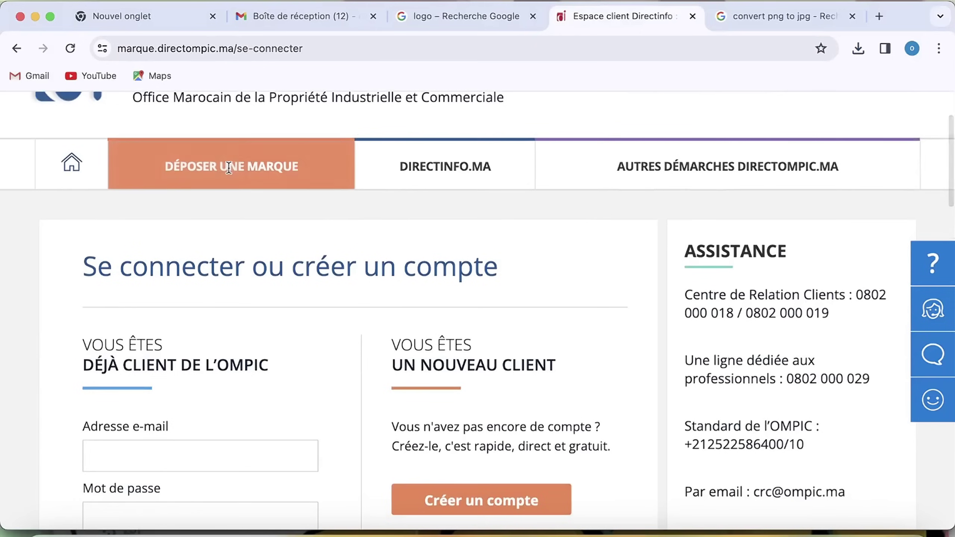
Open the new-client Créer un compte registration form and bring its fields into view
{"action": "scroll", "coordinate": [229, 166], "scroll_direction": "down", "scroll_amount": 3}
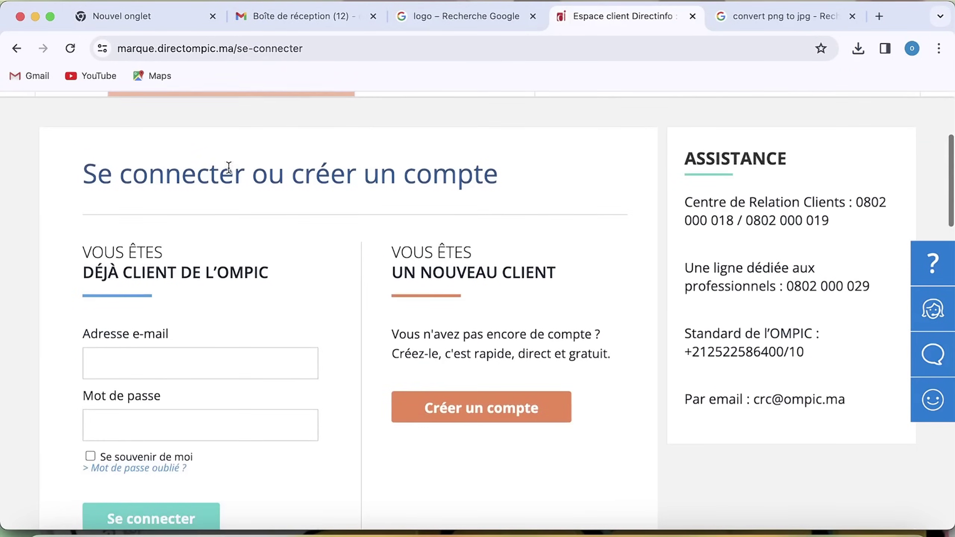
{"action": "left_click", "coordinate": [444, 404]}
{"action": "scroll", "coordinate": [290, 360], "scroll_direction": "down", "scroll_amount": 6}
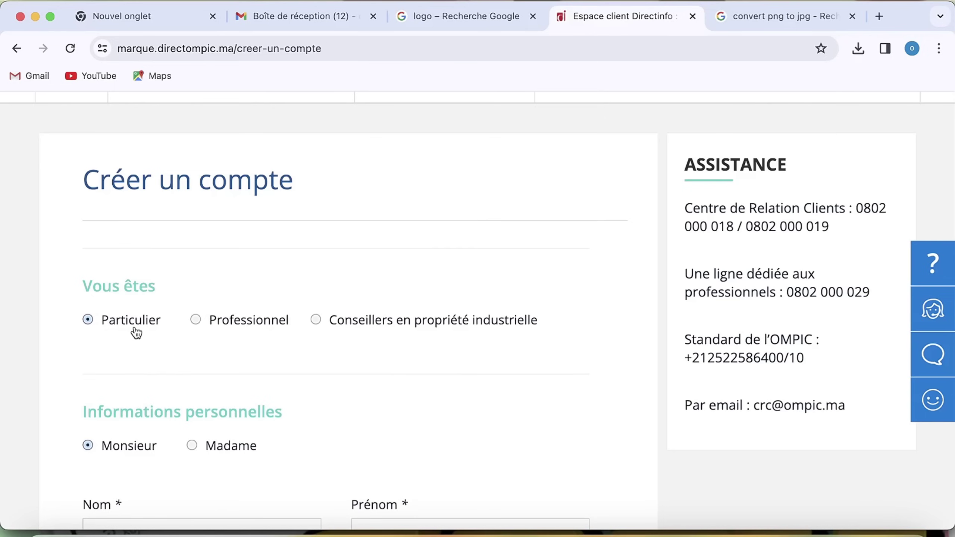
Set the civility to Madame and fill in the surname and first name fields
{"action": "scroll", "coordinate": [409, 395], "scroll_direction": "down", "scroll_amount": 3}
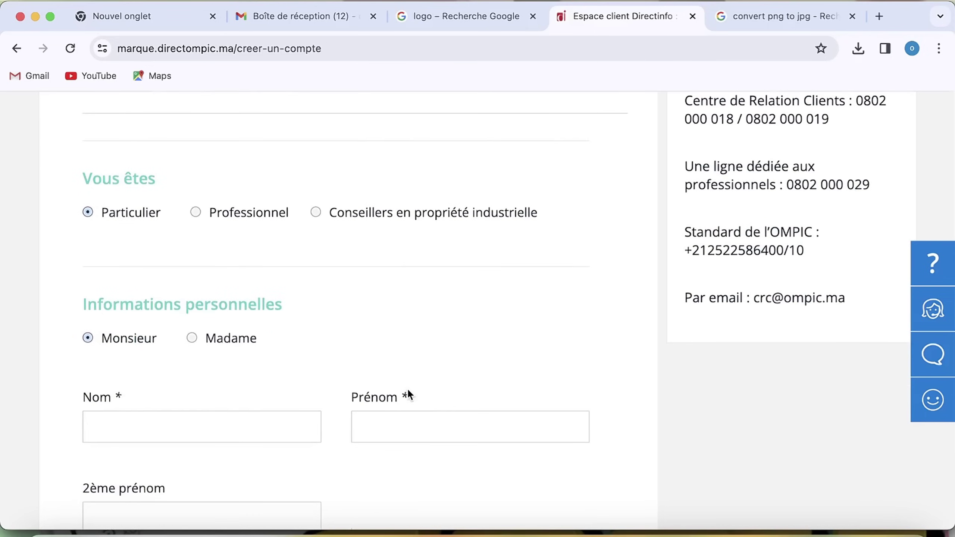
{"action": "left_click", "coordinate": [193, 339]}
{"action": "left_click", "coordinate": [231, 426]}
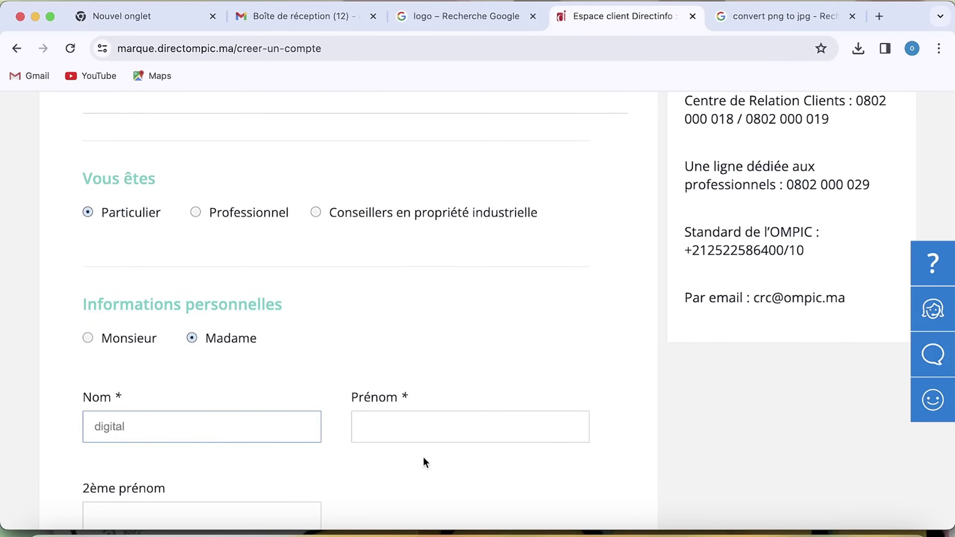
{"action": "left_click", "coordinate": [456, 427]}
{"action": "type", "text": "jihane"}
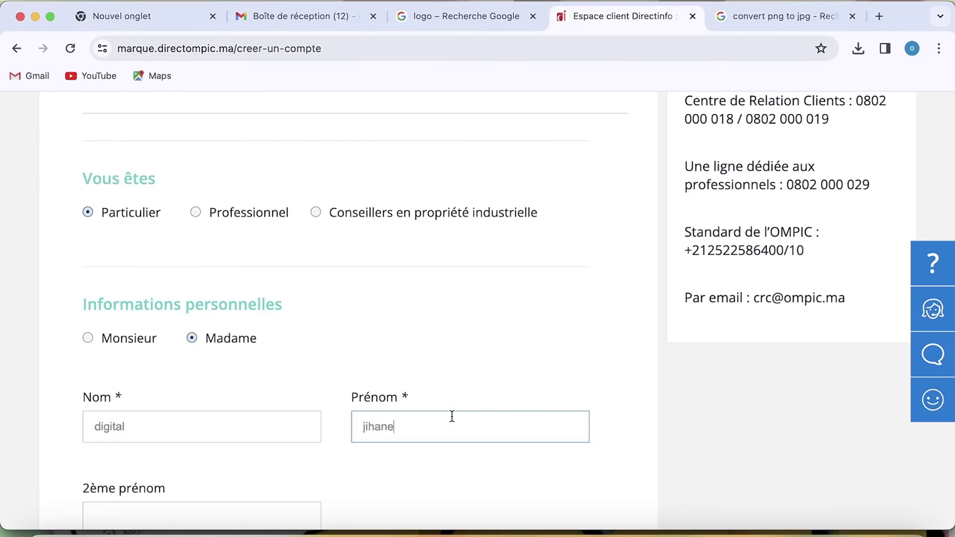
Enter job title 'marketer', fill in the phone number, and paste in the e-mail address
{"action": "scroll", "coordinate": [443, 319], "scroll_direction": "down", "scroll_amount": 9}
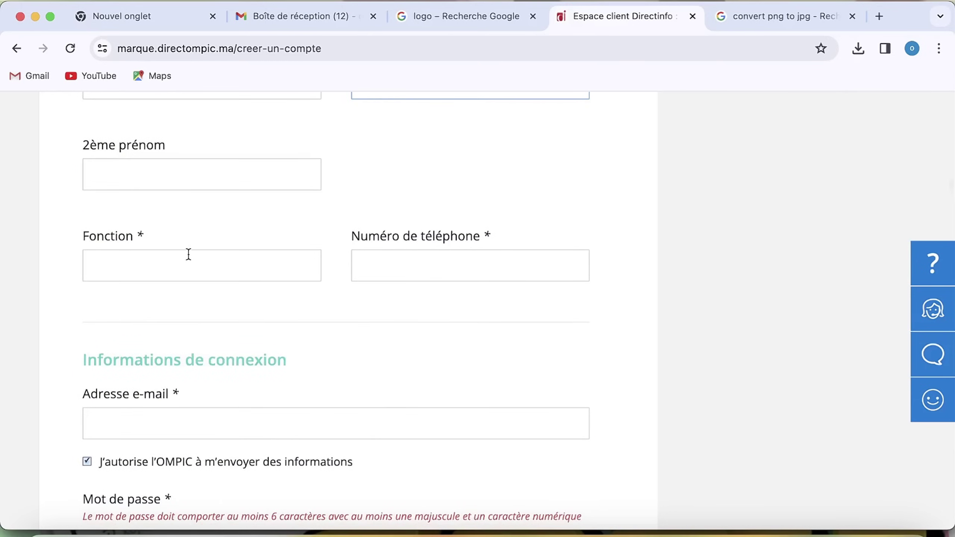
{"action": "left_click", "coordinate": [189, 254]}
{"action": "type", "text": "mark"}
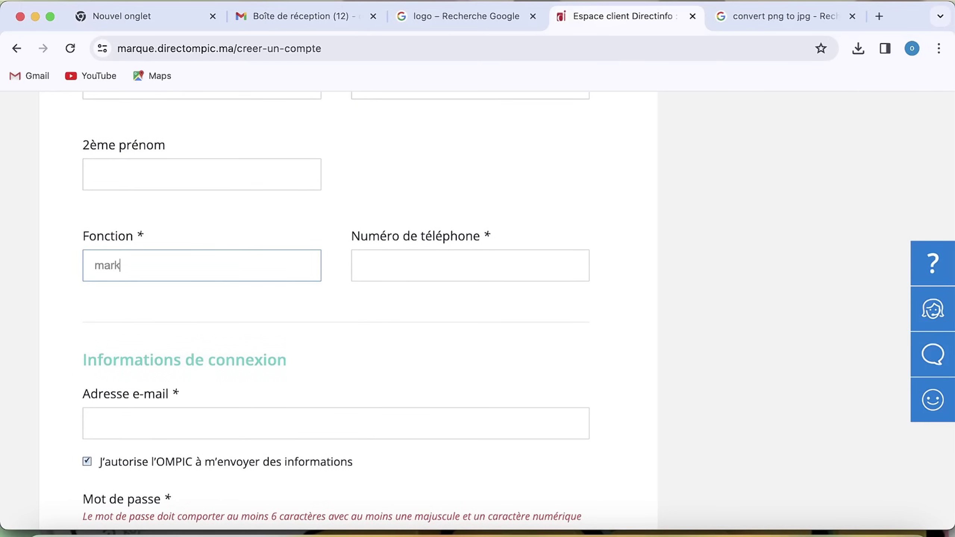
{"action": "type", "text": "eter"}
{"action": "left_click", "coordinate": [426, 255]}
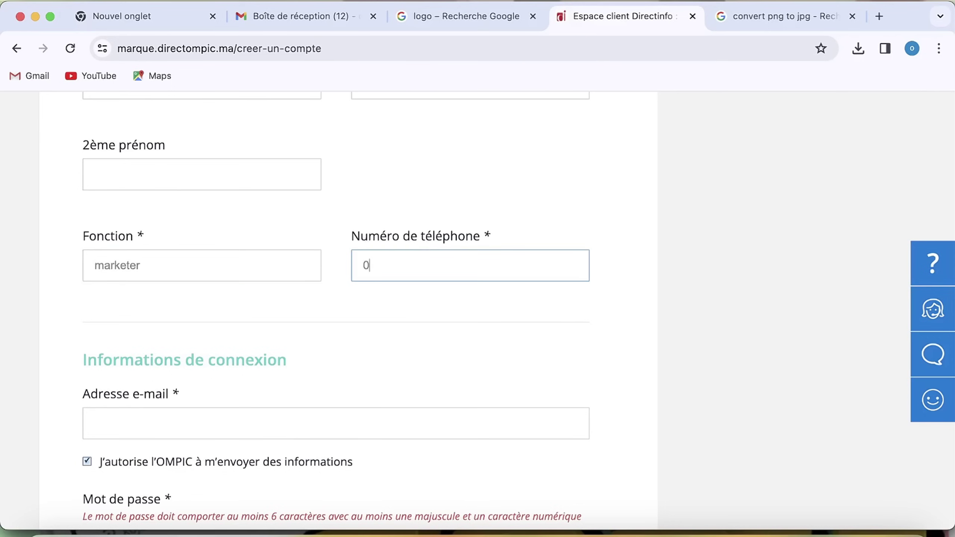
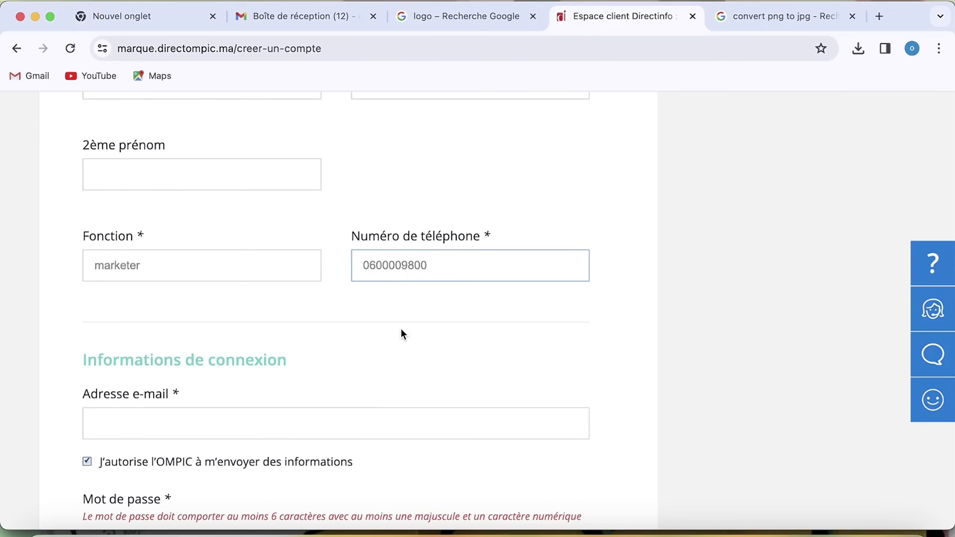
{"action": "left_click", "coordinate": [376, 423]}
{"action": "scroll", "coordinate": [377, 330], "scroll_direction": "down", "scroll_amount": 3}
{"action": "key", "text": "super+v"}
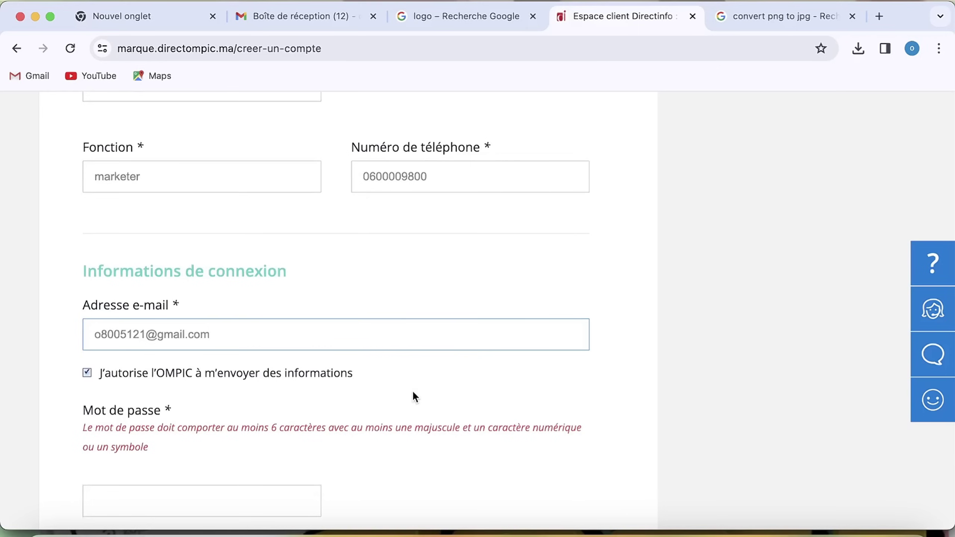
{"action": "scroll", "coordinate": [414, 397], "scroll_direction": "down", "scroll_amount": 3}
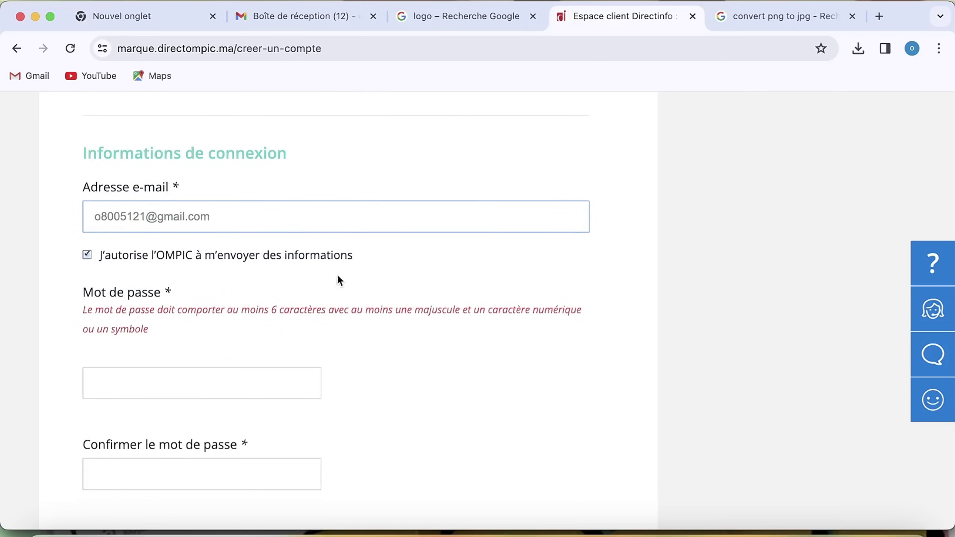
Enter a browser-suggested account password and confirm it
{"action": "left_click", "coordinate": [226, 378]}
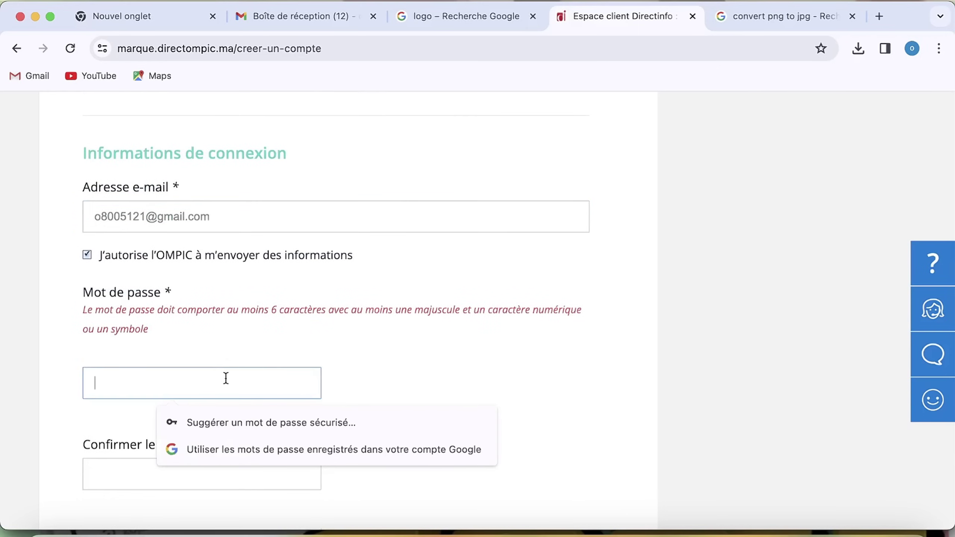
{"action": "left_click", "coordinate": [261, 426]}
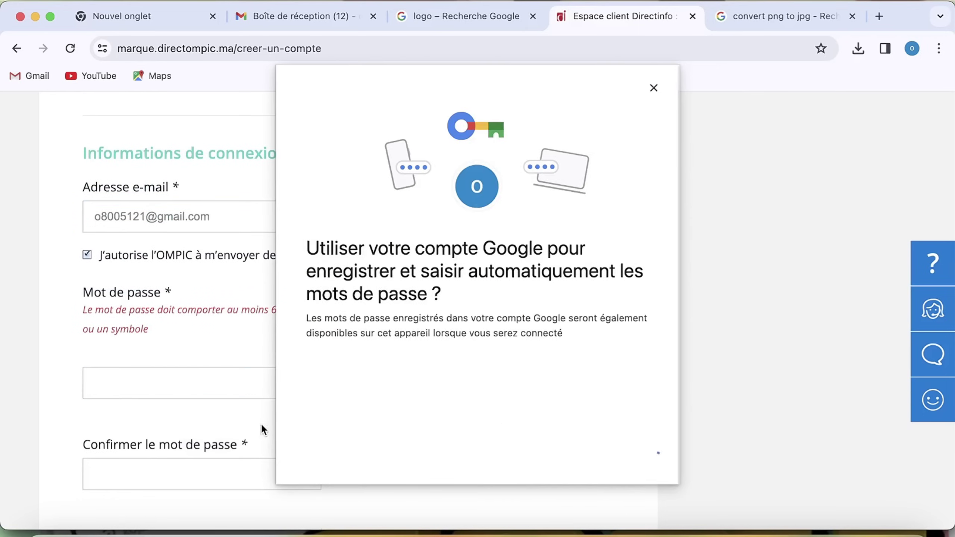
{"action": "left_click", "coordinate": [653, 87]}
{"action": "type", "text": "•"}
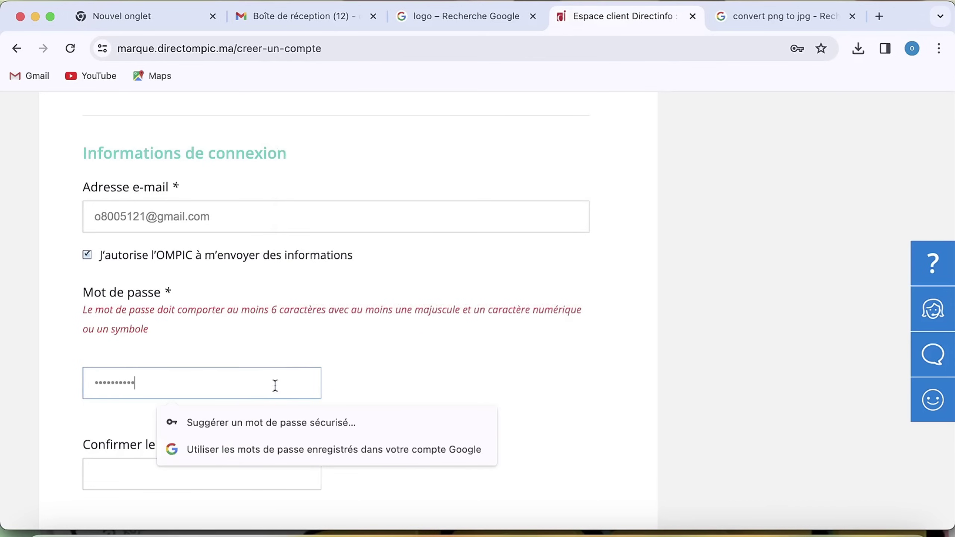
{"action": "left_click", "coordinate": [161, 477]}
{"action": "type", "text": "•"}
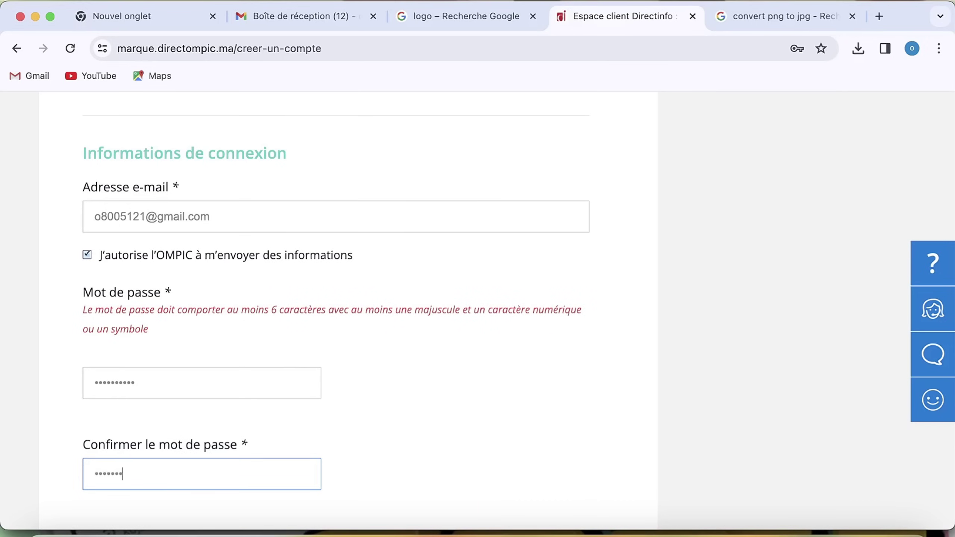
Choose the birthplace security question and type its answer
{"action": "scroll", "coordinate": [290, 465], "scroll_direction": "down", "scroll_amount": 6}
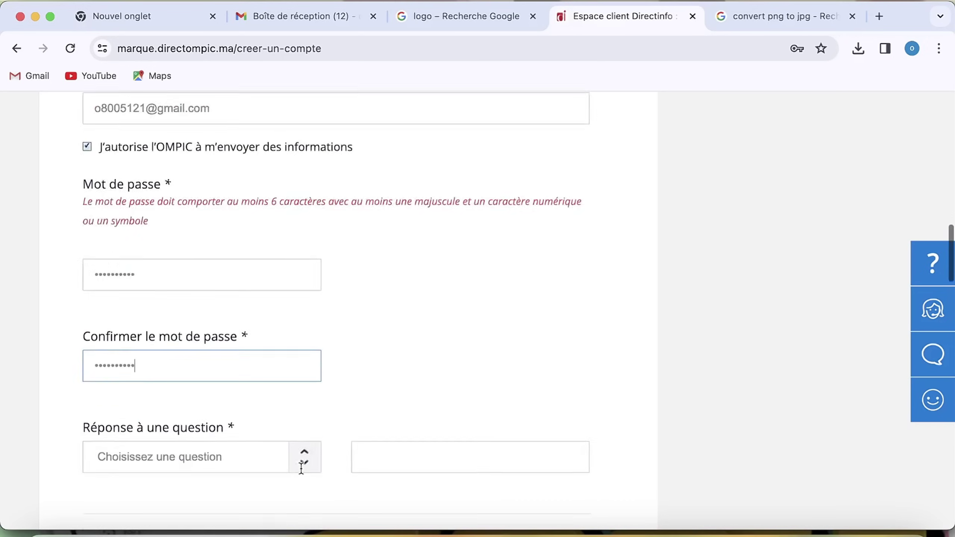
{"action": "left_click", "coordinate": [256, 338]}
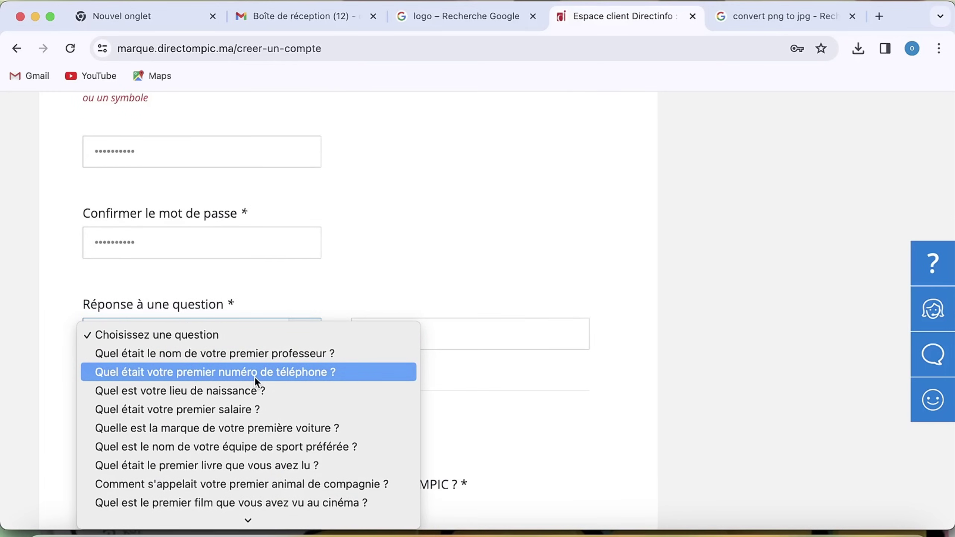
{"action": "left_click", "coordinate": [261, 390]}
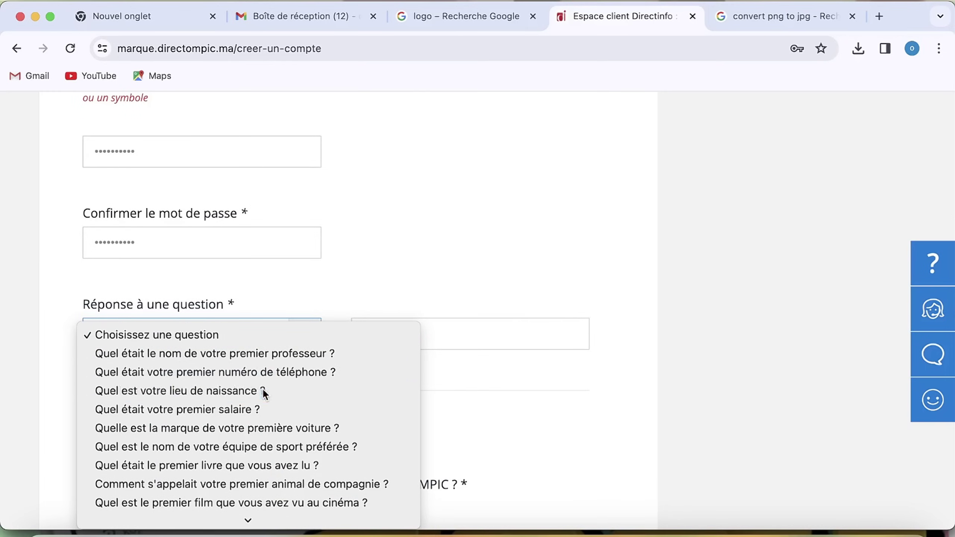
{"action": "left_click", "coordinate": [478, 348]}
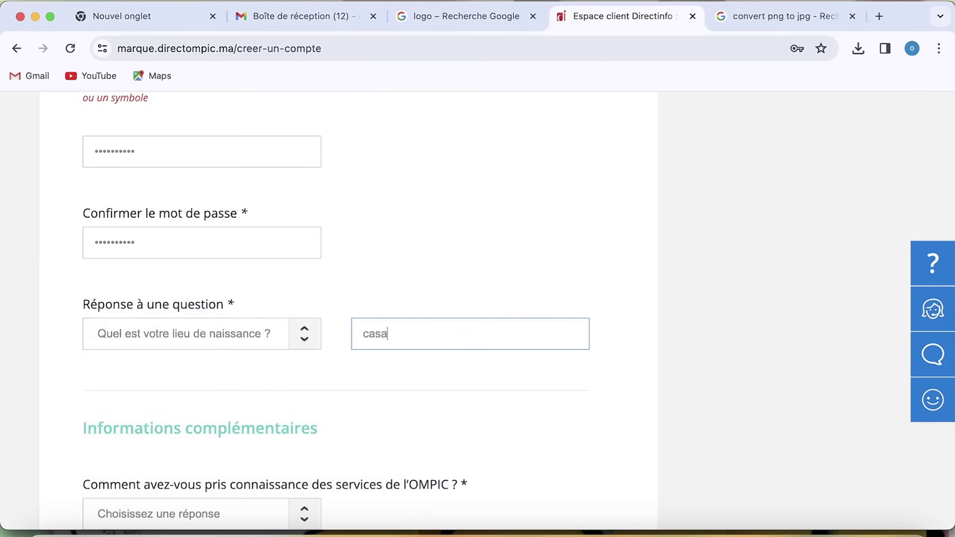
Set referral to 'A travers un partenaire de l'OMPIC' and sector to INFORMATION ET COMMUNICATION
{"action": "scroll", "coordinate": [531, 394], "scroll_direction": "down", "scroll_amount": 6}
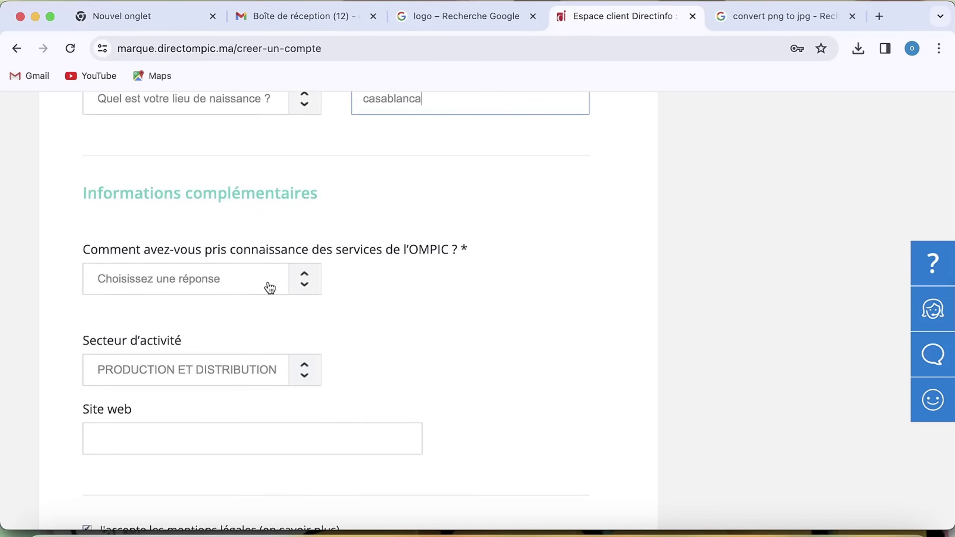
{"action": "left_click", "coordinate": [269, 288]}
{"action": "left_click", "coordinate": [198, 333]}
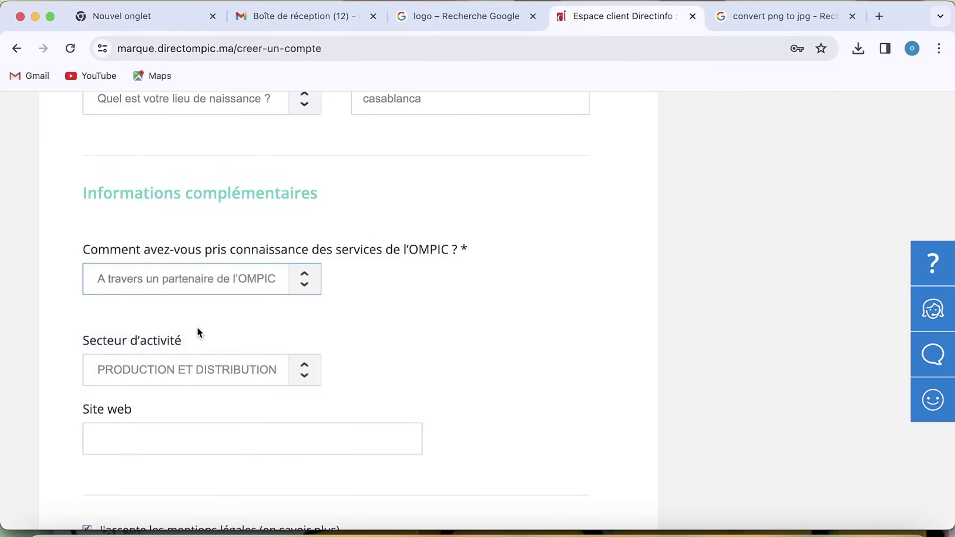
{"action": "scroll", "coordinate": [227, 349], "scroll_direction": "down", "scroll_amount": 1}
{"action": "left_click", "coordinate": [183, 319]}
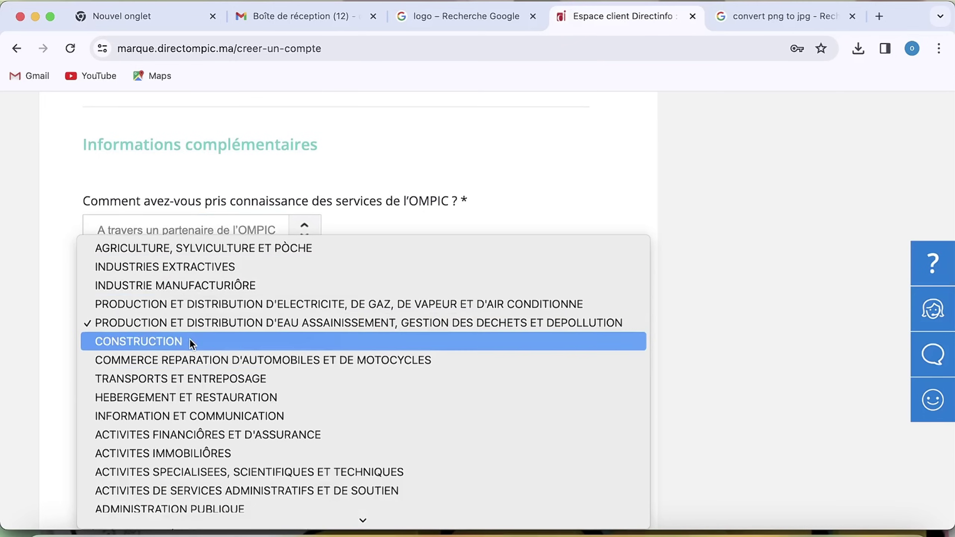
{"action": "left_click", "coordinate": [195, 408]}
{"action": "scroll", "coordinate": [196, 414], "scroll_direction": "down", "scroll_amount": 2}
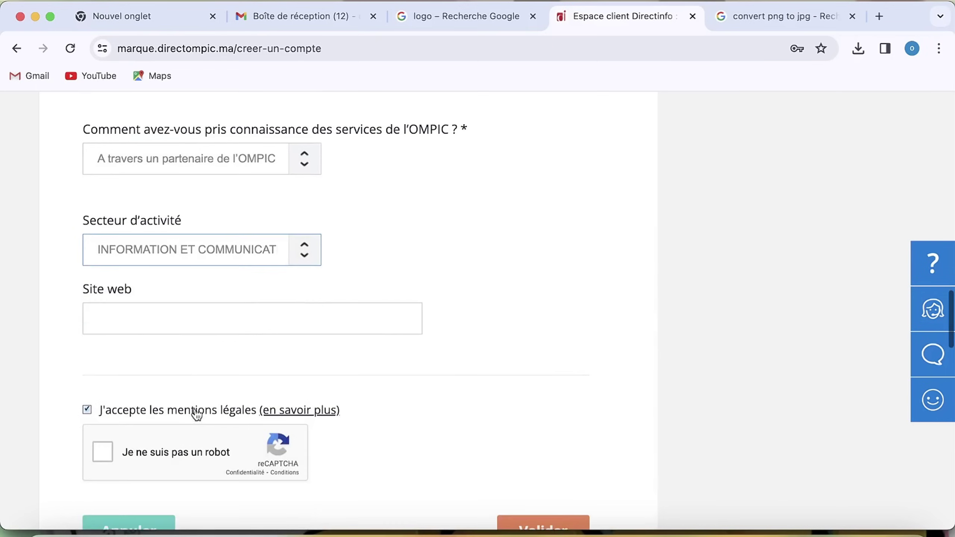
{"action": "left_click", "coordinate": [183, 319]}
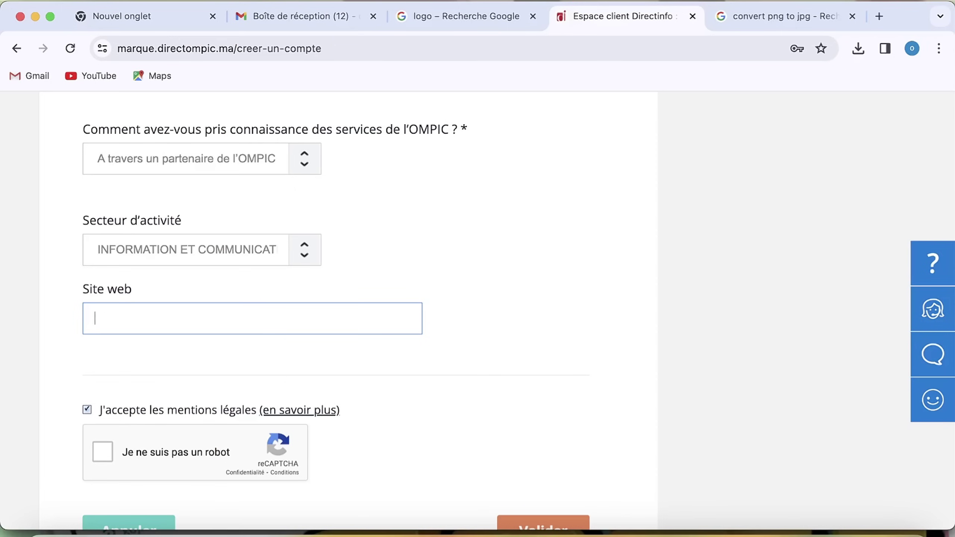
{"action": "type", "text": "jihanedigital.com"}
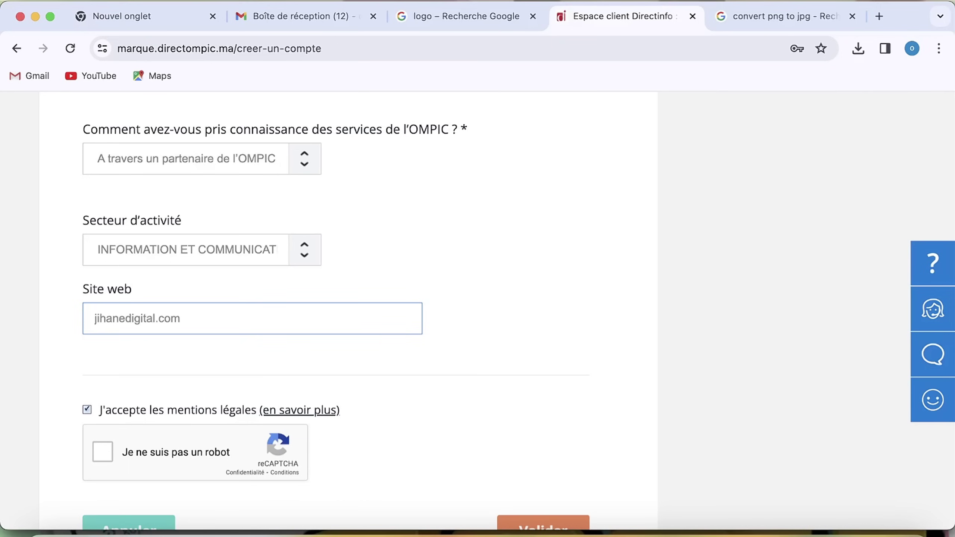
Tick the reCAPTCHA checkbox and submit the registration with Valider
{"action": "scroll", "coordinate": [290, 320], "scroll_direction": "down", "scroll_amount": 3}
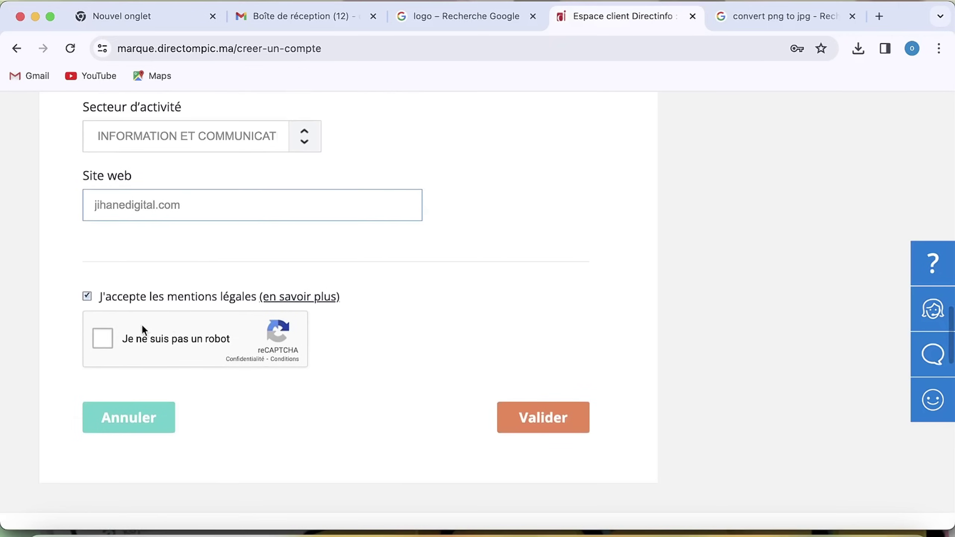
{"action": "left_click", "coordinate": [102, 338]}
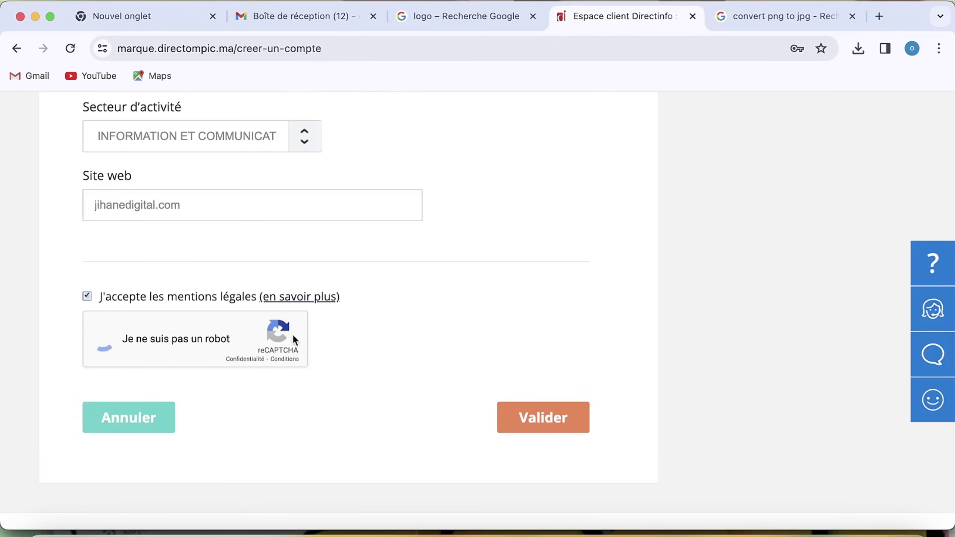
{"action": "left_click", "coordinate": [551, 417]}
Save the password in Chrome and dismiss the Touch ID and Google password prompts
{"action": "left_click", "coordinate": [808, 275]}
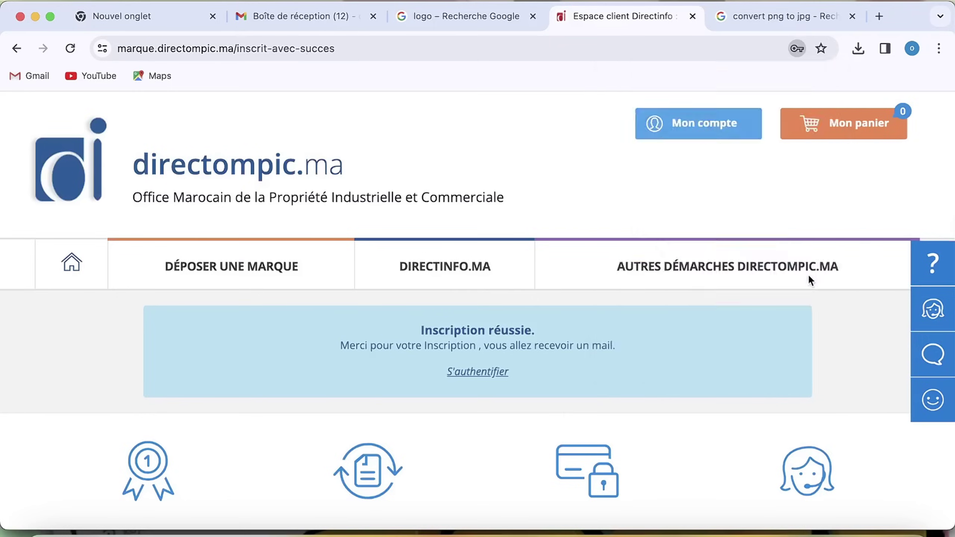
{"action": "left_click", "coordinate": [789, 285]}
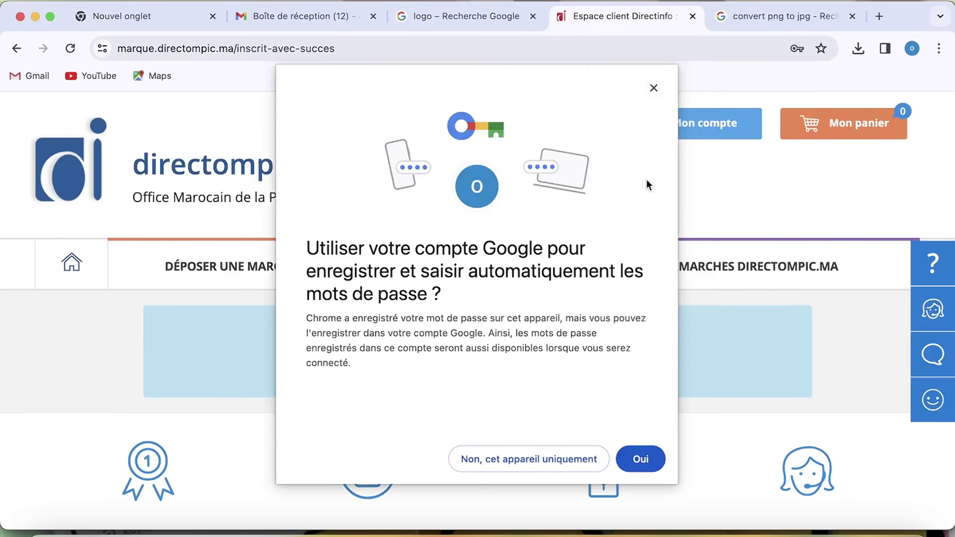
{"action": "left_click", "coordinate": [482, 297]}
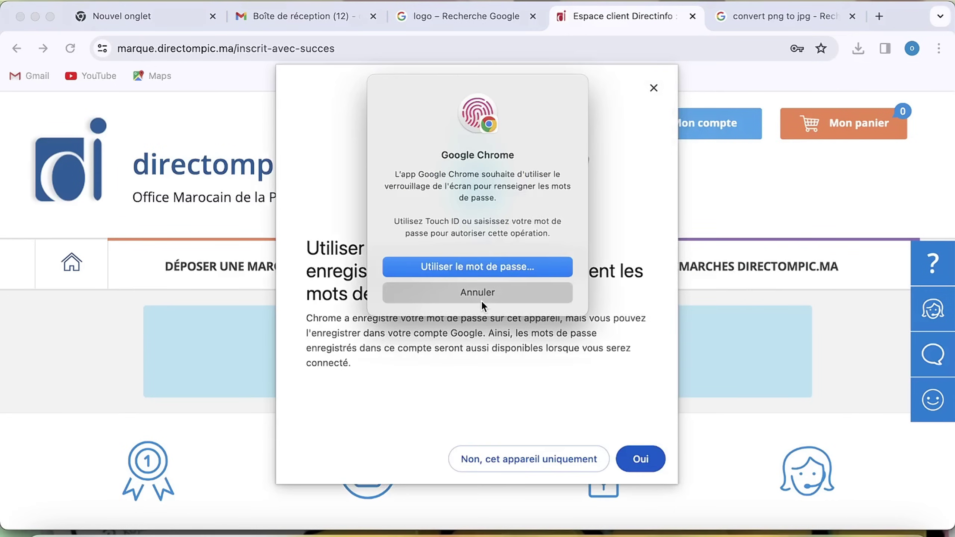
{"action": "left_click", "coordinate": [654, 88]}
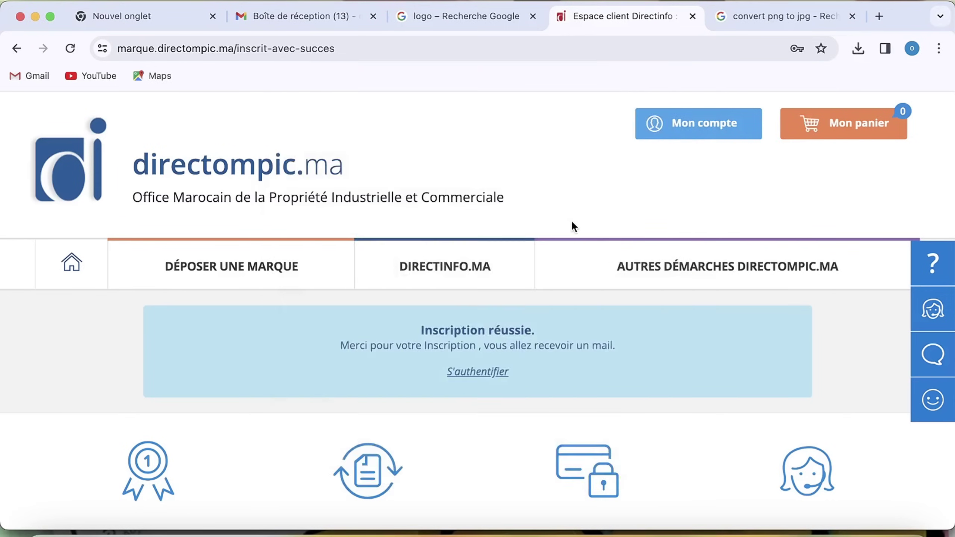
{"action": "scroll", "coordinate": [571, 222], "scroll_direction": "down", "scroll_amount": 8}
{"action": "scroll", "coordinate": [571, 224], "scroll_direction": "up", "scroll_amount": 8}
{"action": "left_click", "coordinate": [134, 265]}
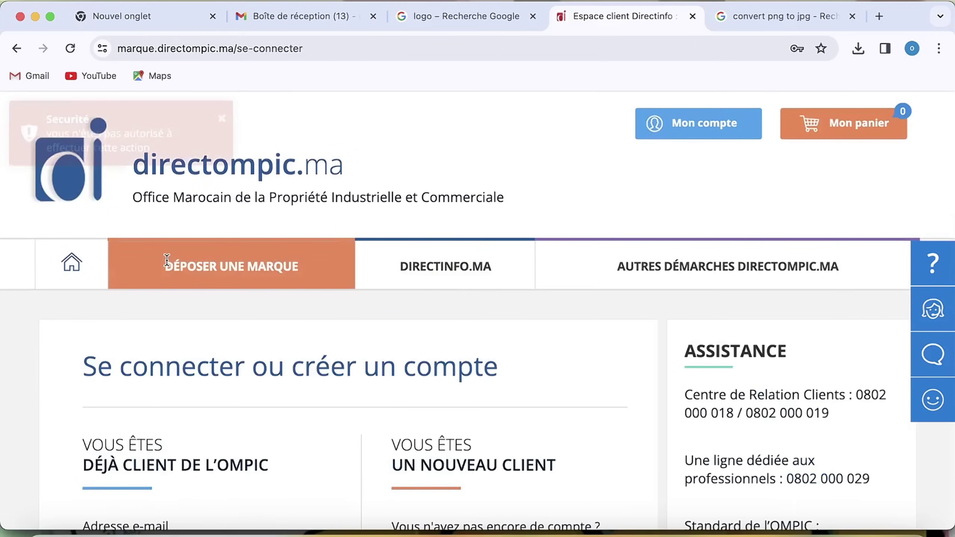
{"action": "scroll", "coordinate": [480, 297], "scroll_direction": "down", "scroll_amount": 5}
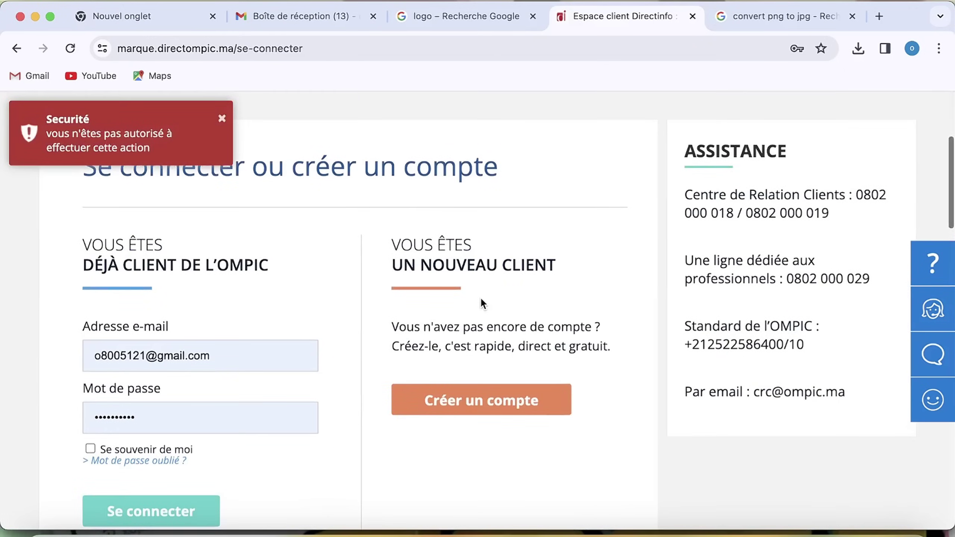
In Gmail, open the DirectOmpic confirmation email and follow its activation link
{"action": "left_click", "coordinate": [302, 18]}
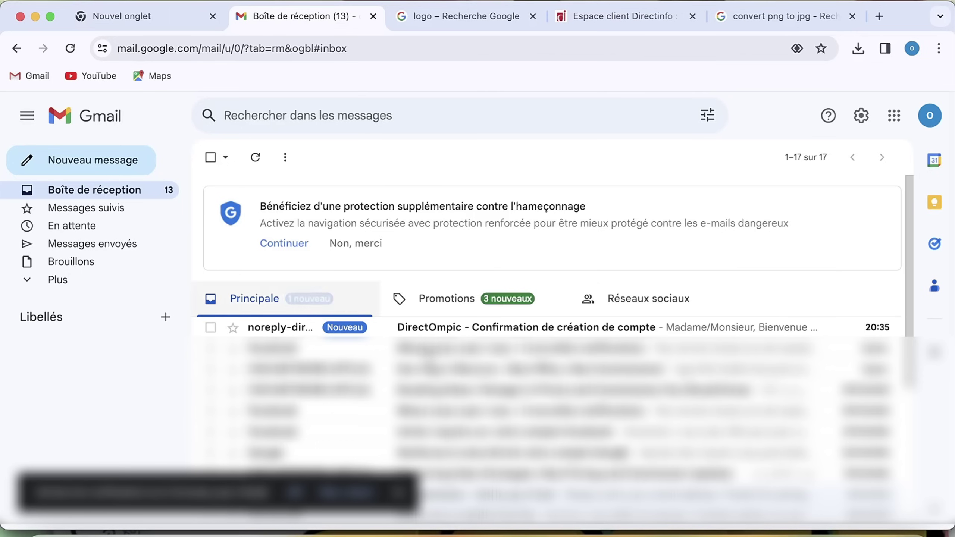
{"action": "left_click", "coordinate": [465, 325]}
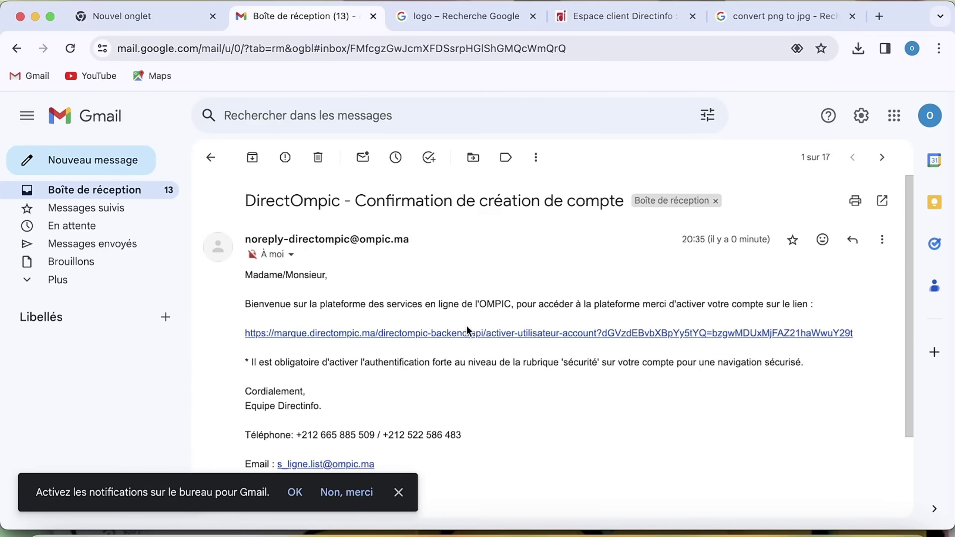
{"action": "left_click", "coordinate": [521, 332]}
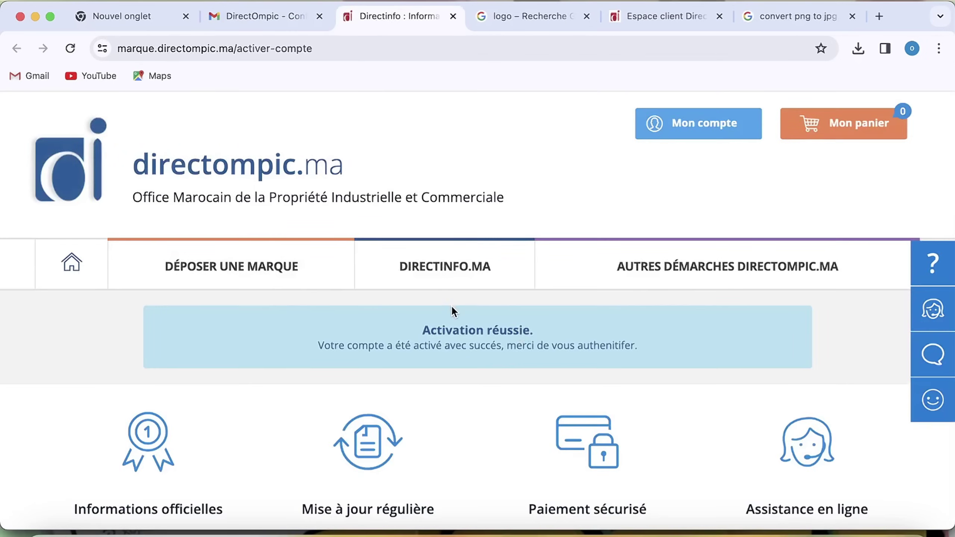
{"action": "scroll", "coordinate": [452, 312], "scroll_direction": "down", "scroll_amount": 3}
Sign in to the DirectOMPIC account and close Chrome's screen-lock password popup
{"action": "left_click", "coordinate": [241, 185]}
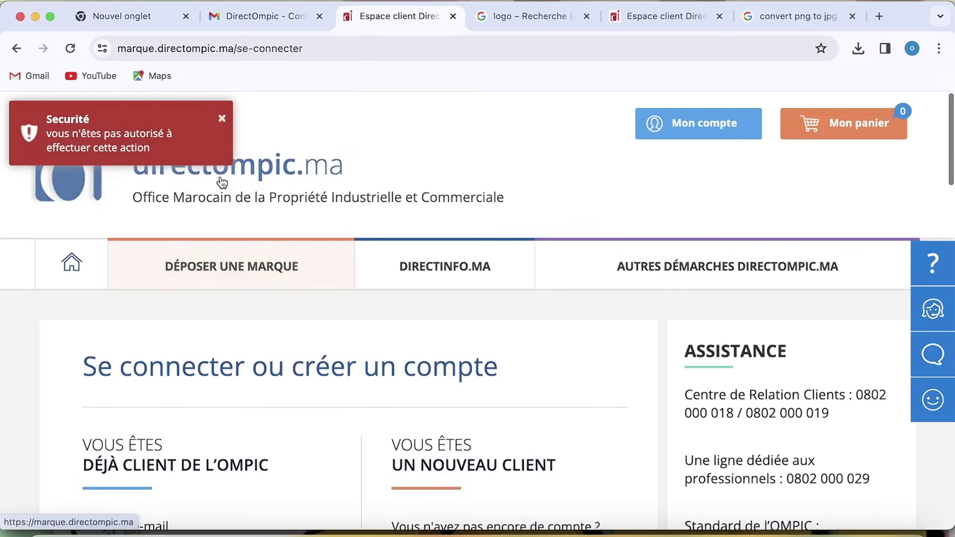
{"action": "scroll", "coordinate": [437, 380], "scroll_direction": "down", "scroll_amount": 7}
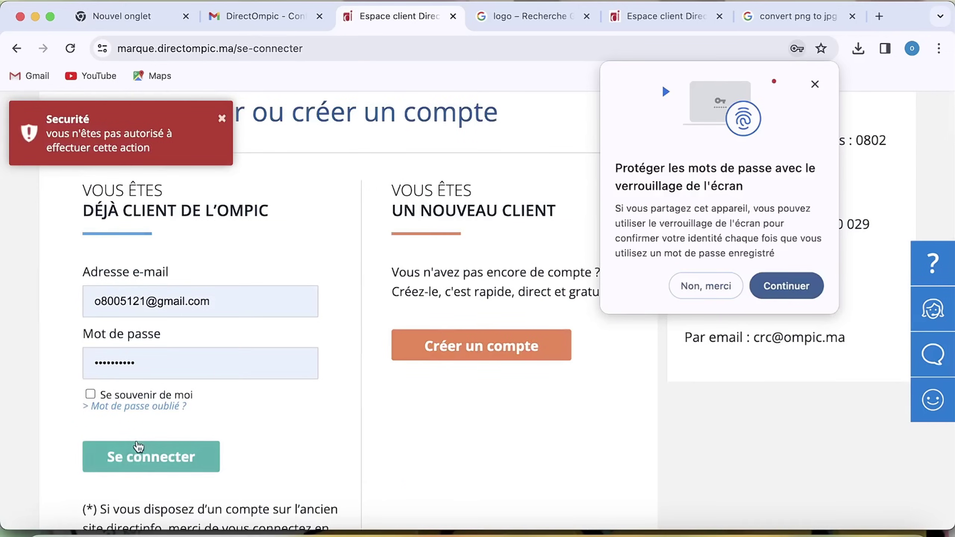
{"action": "left_click", "coordinate": [139, 456]}
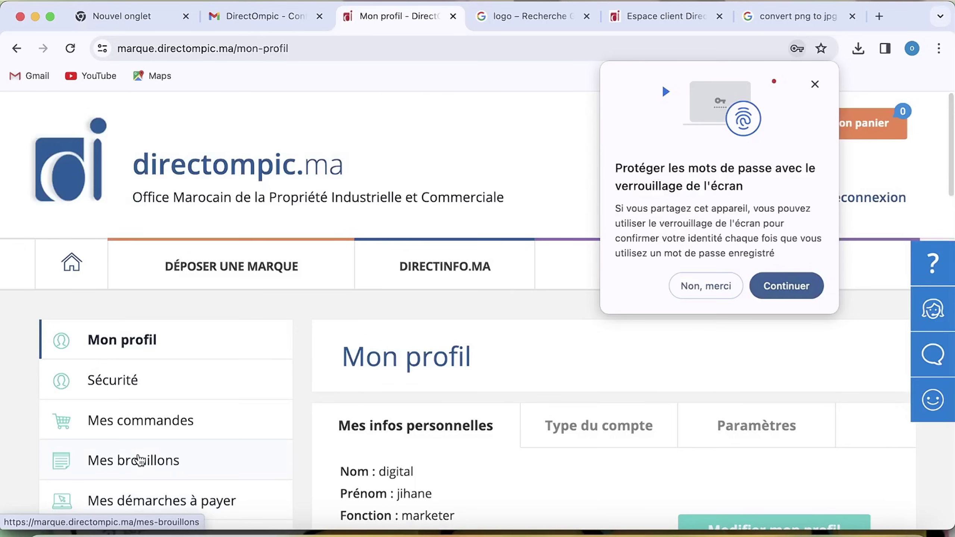
{"action": "left_click", "coordinate": [814, 84]}
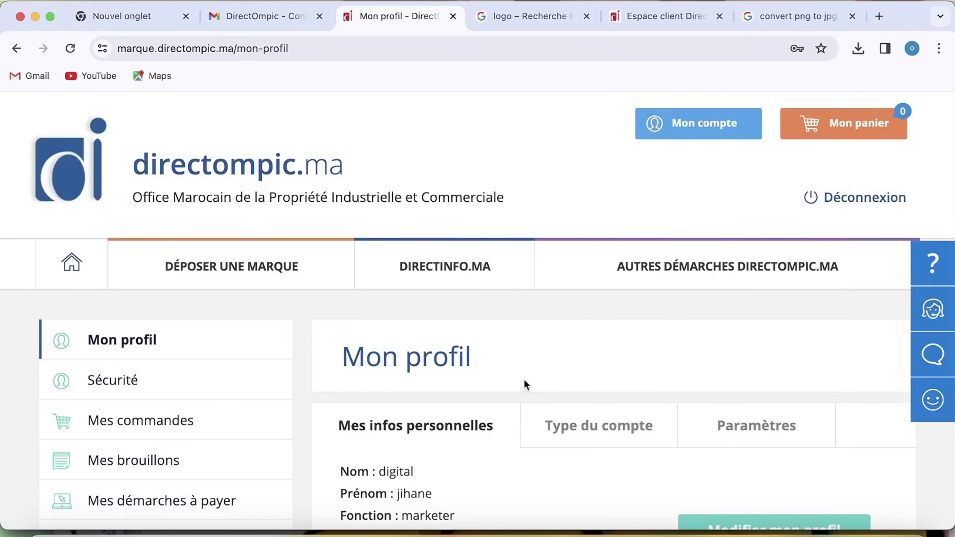
{"action": "scroll", "coordinate": [523, 382], "scroll_direction": "down", "scroll_amount": 2}
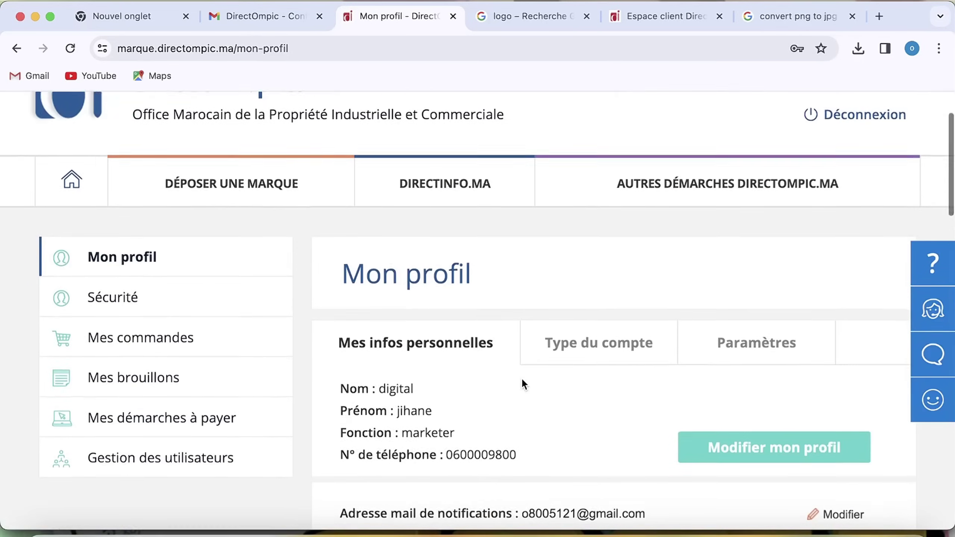
On the Sécurité page, turn on Authentification à deux facteurs to show the QR code
{"action": "scroll", "coordinate": [521, 377], "scroll_direction": "down", "scroll_amount": 1}
{"action": "scroll", "coordinate": [491, 422], "scroll_direction": "down", "scroll_amount": 2}
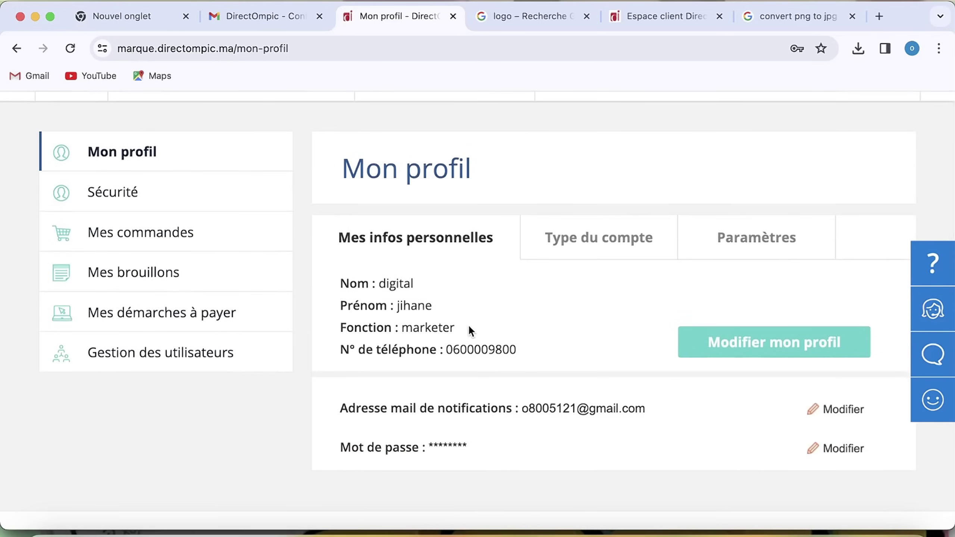
{"action": "scroll", "coordinate": [468, 328], "scroll_direction": "up", "scroll_amount": 5}
{"action": "scroll", "coordinate": [469, 331], "scroll_direction": "down", "scroll_amount": 1}
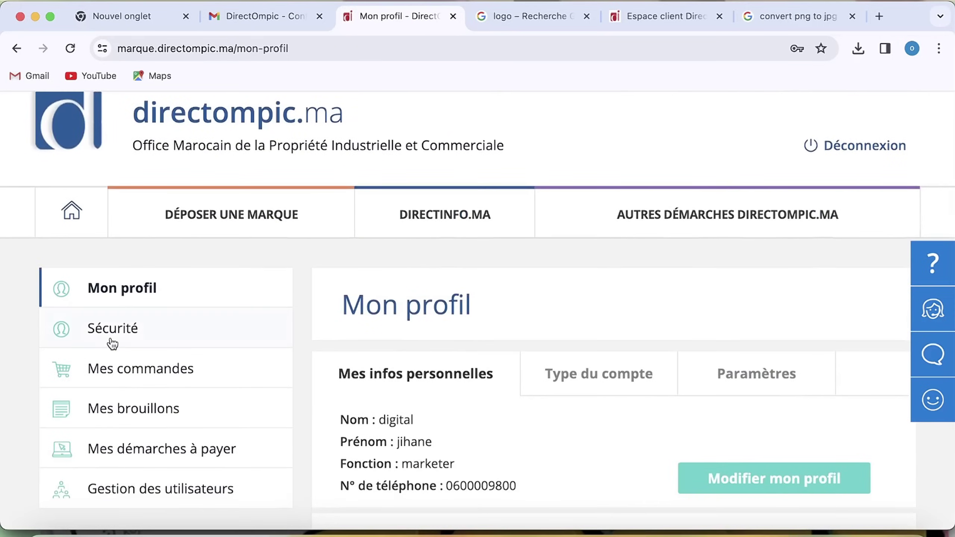
{"action": "scroll", "coordinate": [458, 373], "scroll_direction": "down", "scroll_amount": 2}
{"action": "left_click", "coordinate": [107, 259]}
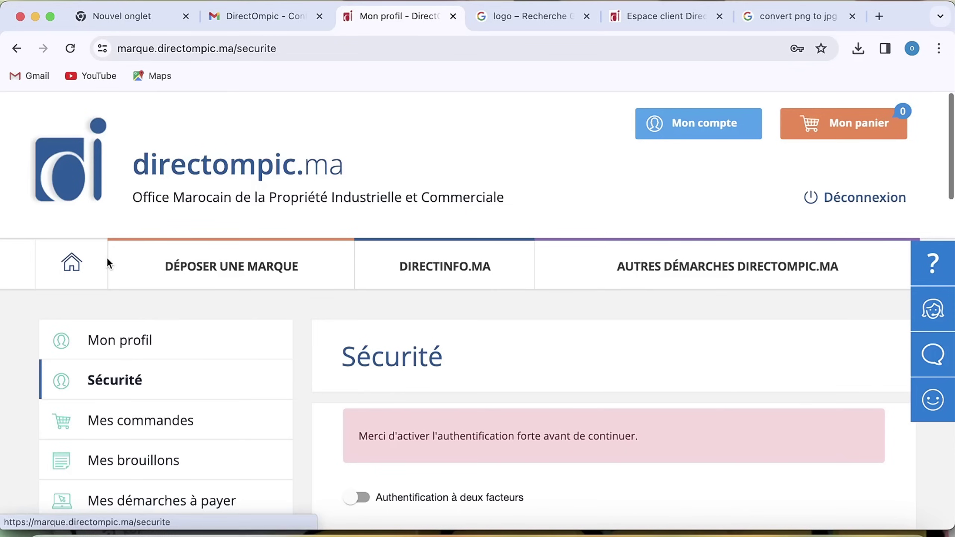
{"action": "scroll", "coordinate": [373, 363], "scroll_direction": "down", "scroll_amount": 3}
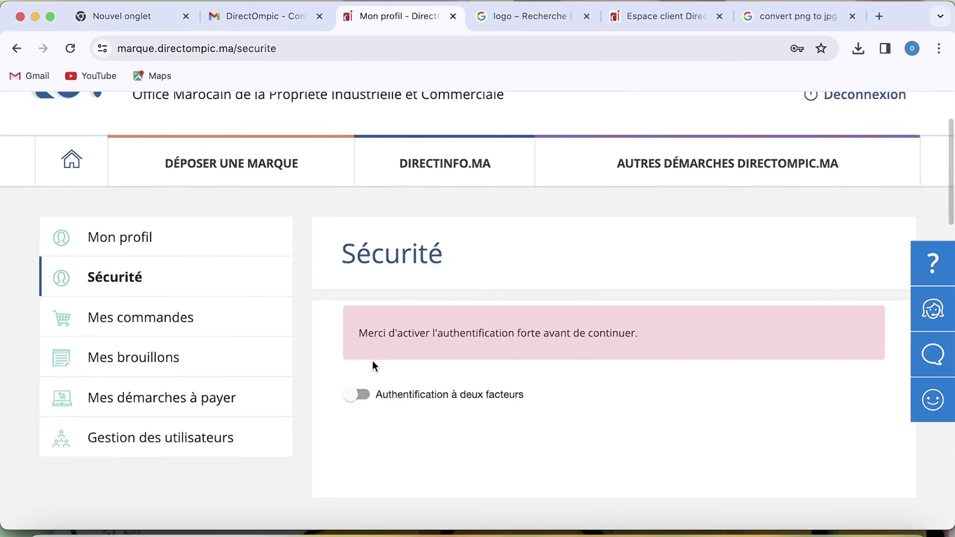
{"action": "left_click", "coordinate": [363, 396]}
{"action": "scroll", "coordinate": [647, 343], "scroll_direction": "down", "scroll_amount": 3}
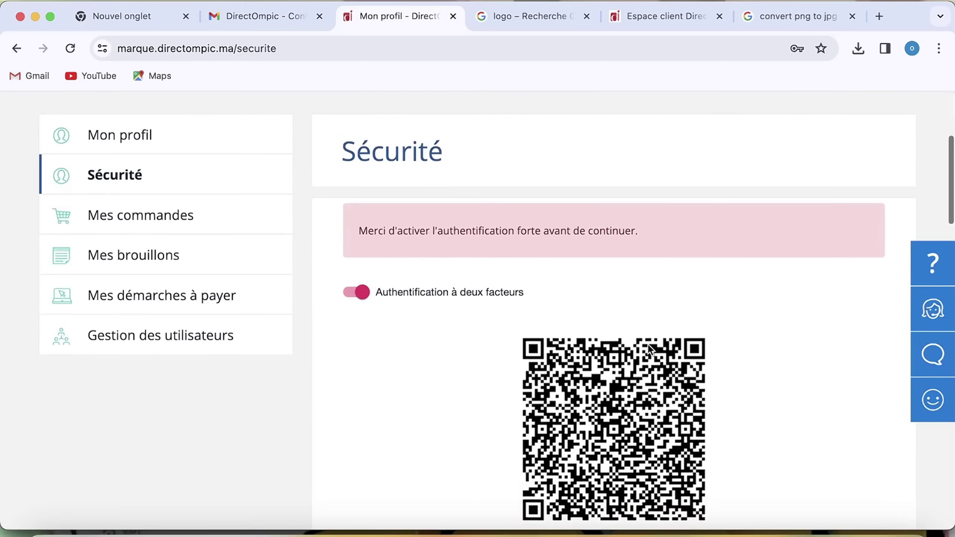
{"action": "scroll", "coordinate": [648, 349], "scroll_direction": "down", "scroll_amount": 2}
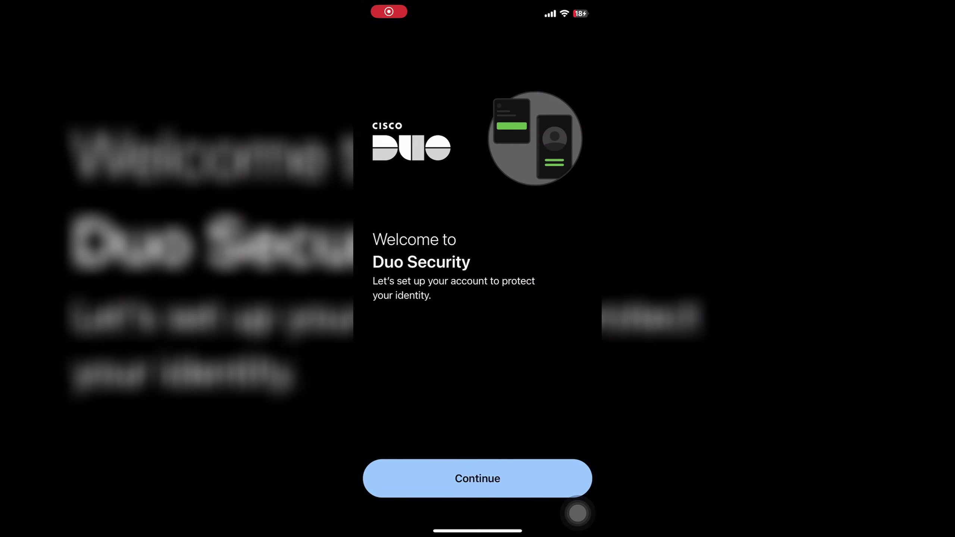
In Duo, add the site as a Third-Party account from its QR code and show the passcode
{"action": "left_click", "coordinate": [477, 478]}
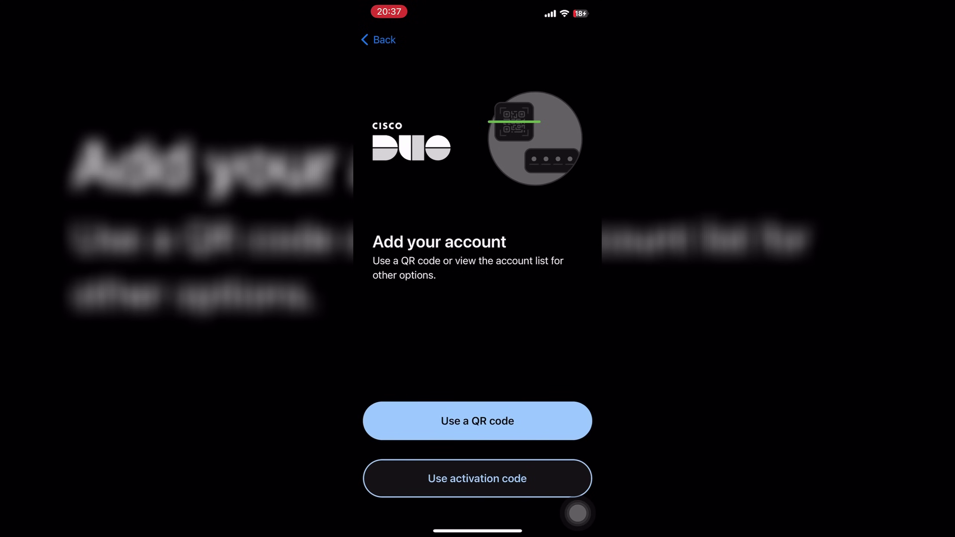
{"action": "left_click", "coordinate": [477, 420]}
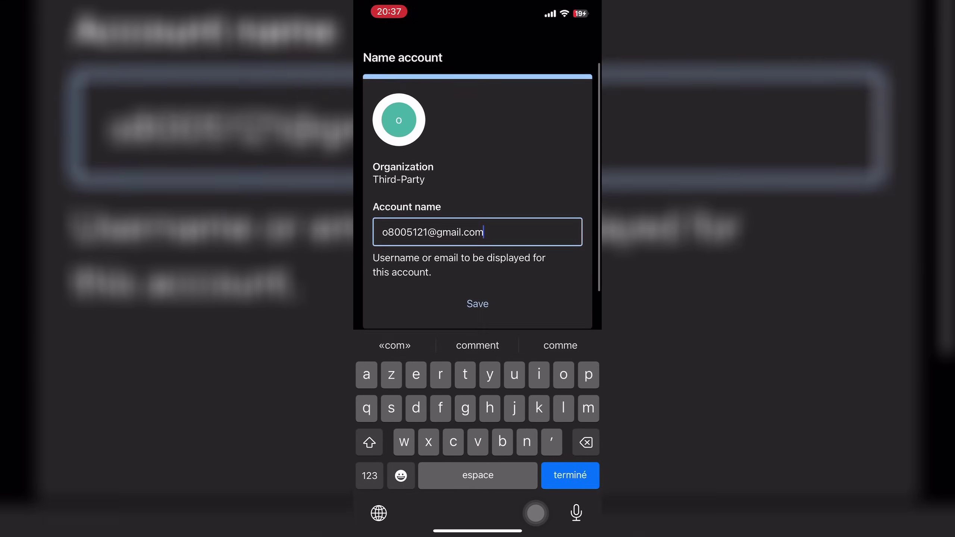
{"action": "key", "text": "Return"}
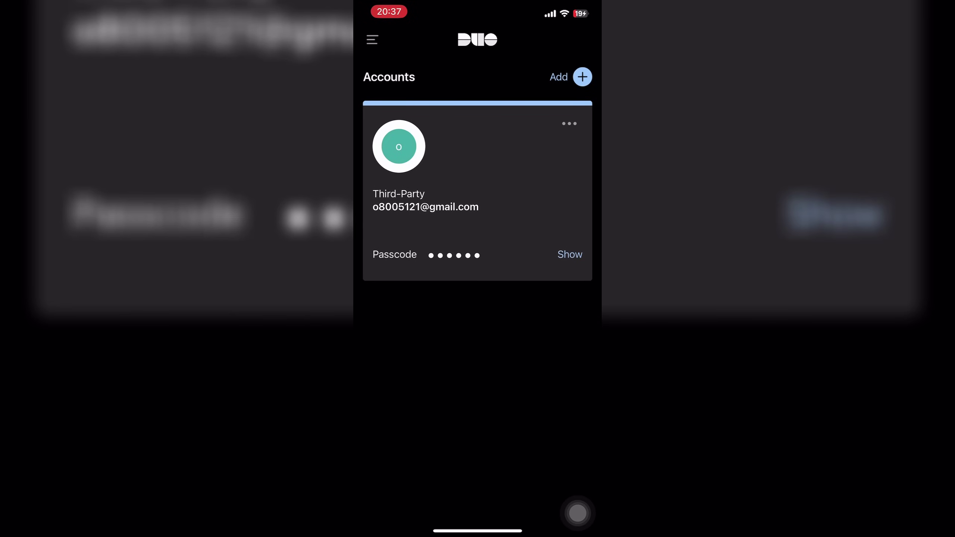
{"action": "left_click", "coordinate": [569, 255]}
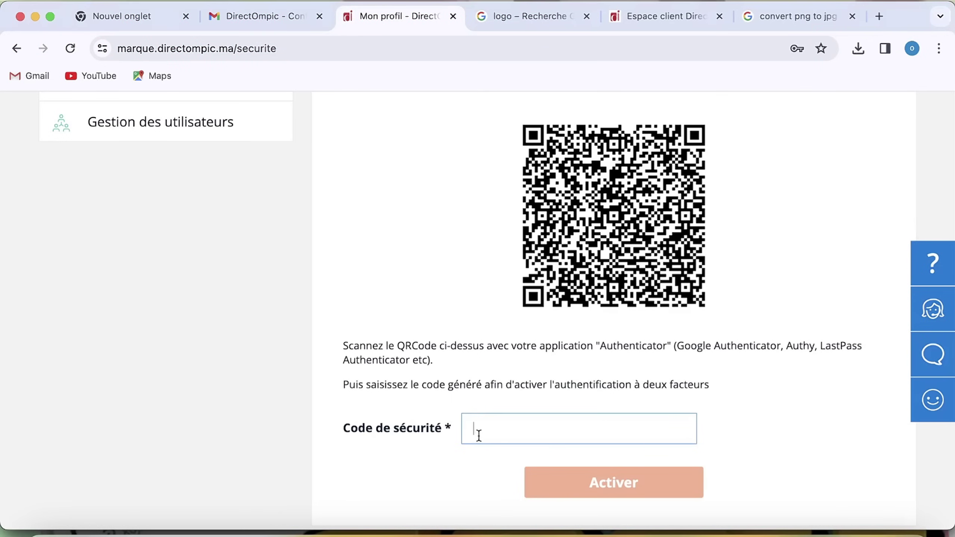
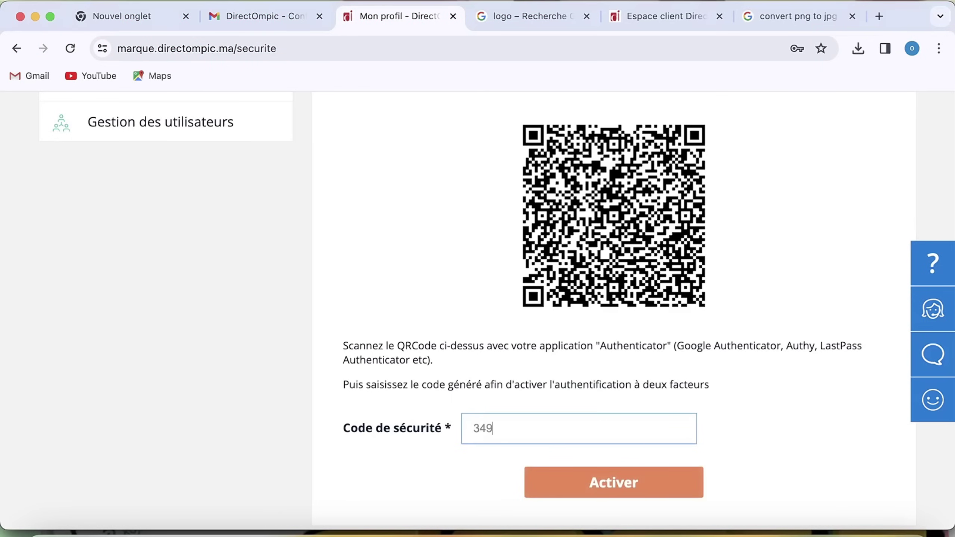
Enter the current Duo passcode as the Code de sécurité and activate two-factor authentication
{"action": "left_click", "coordinate": [585, 495]}
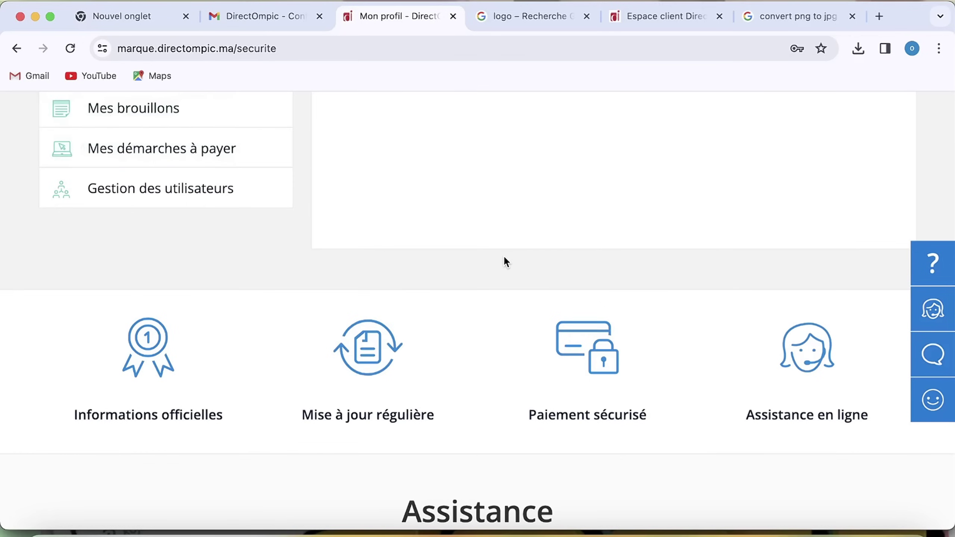
{"action": "scroll", "coordinate": [503, 255], "scroll_direction": "up", "scroll_amount": 4}
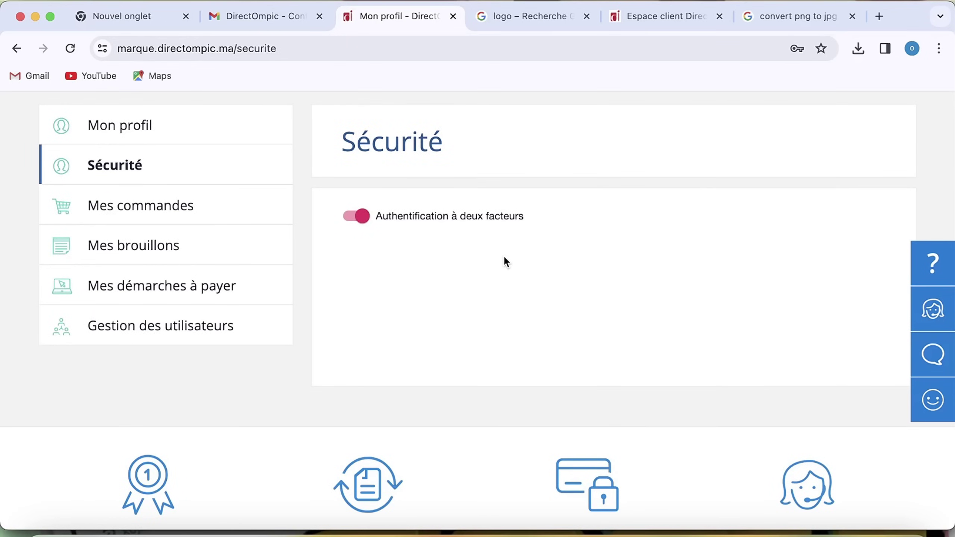
Start a new trademark filing and launch it with Démarrer la démarche
{"action": "left_click", "coordinate": [135, 214]}
{"action": "scroll", "coordinate": [440, 372], "scroll_direction": "down", "scroll_amount": 8}
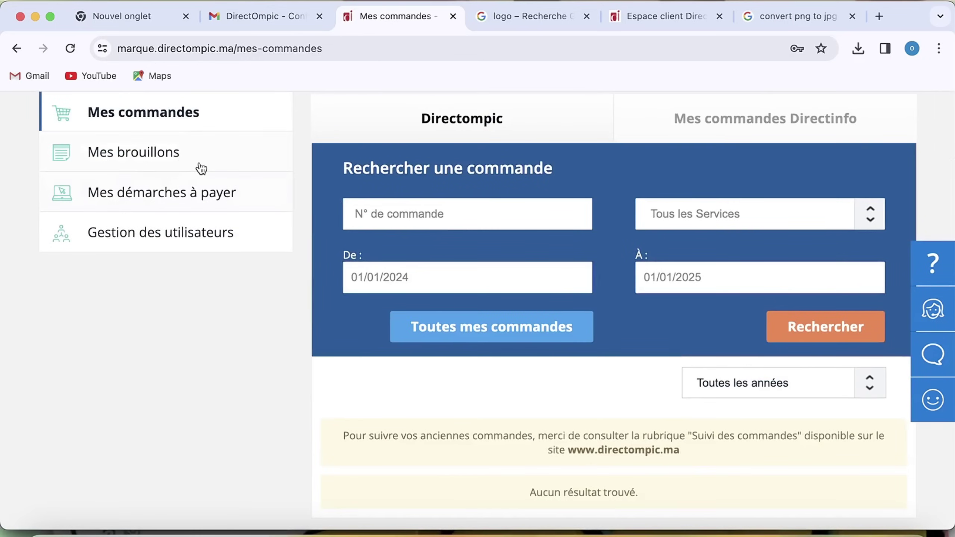
{"action": "scroll", "coordinate": [201, 168], "scroll_direction": "up", "scroll_amount": 2}
{"action": "scroll", "coordinate": [201, 168], "scroll_direction": "up", "scroll_amount": 5}
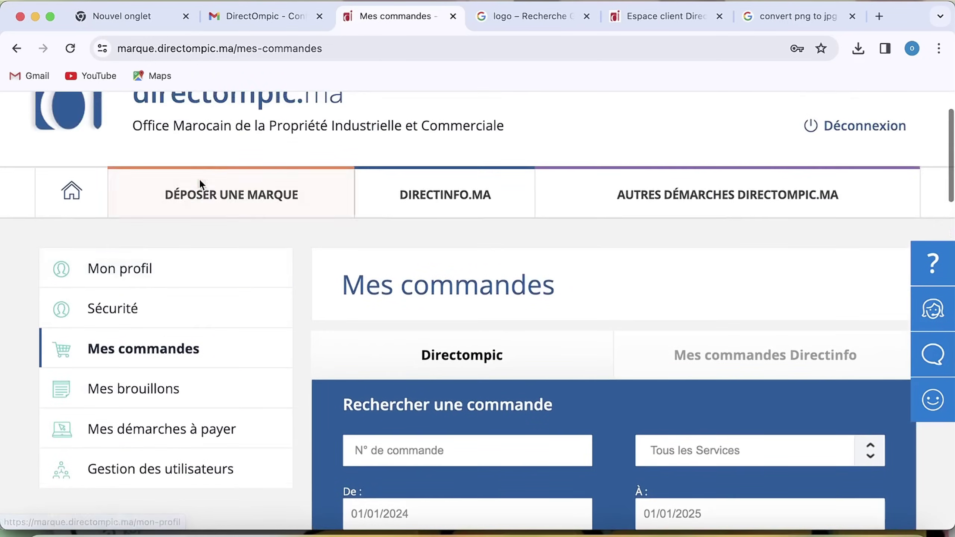
{"action": "left_click", "coordinate": [199, 183]}
{"action": "scroll", "coordinate": [379, 350], "scroll_direction": "down", "scroll_amount": 3}
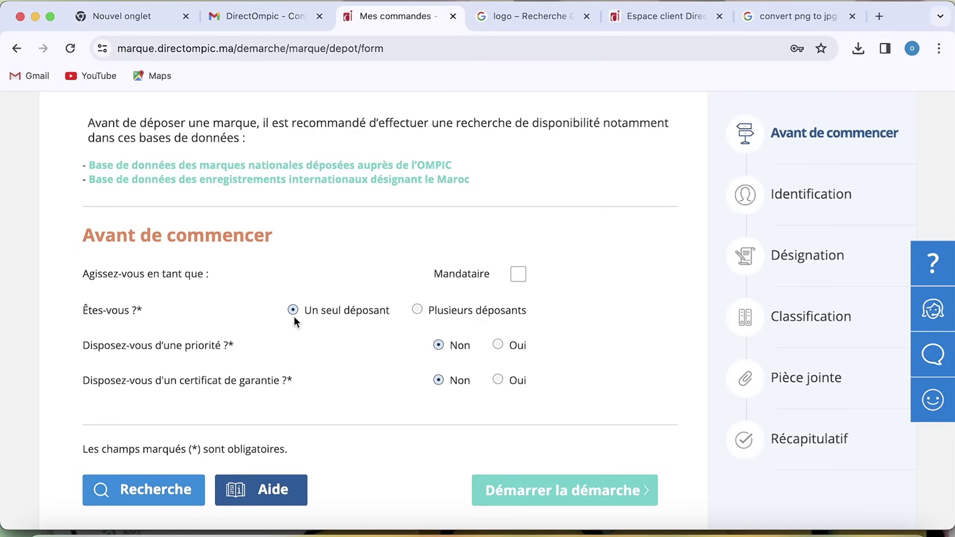
{"action": "scroll", "coordinate": [294, 315], "scroll_direction": "down", "scroll_amount": 3}
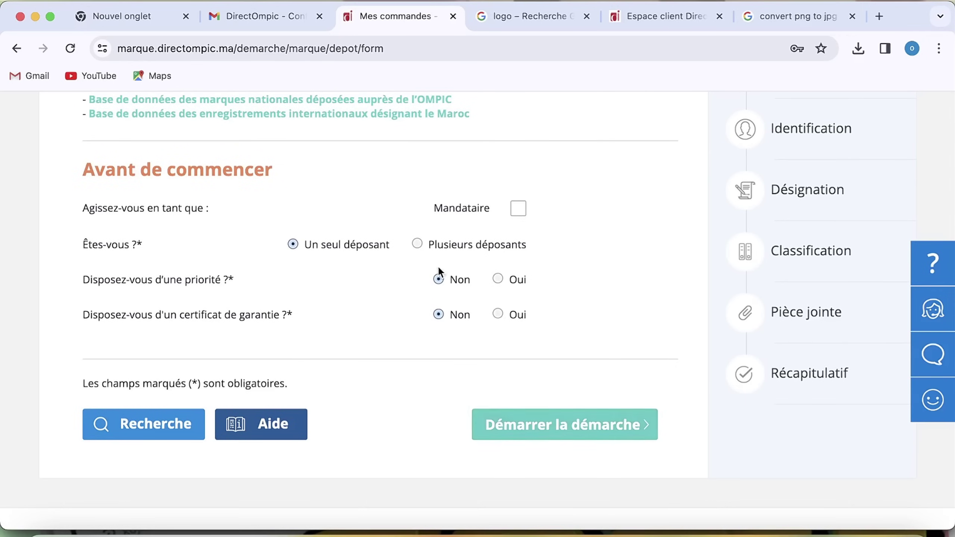
{"action": "left_click", "coordinate": [619, 425]}
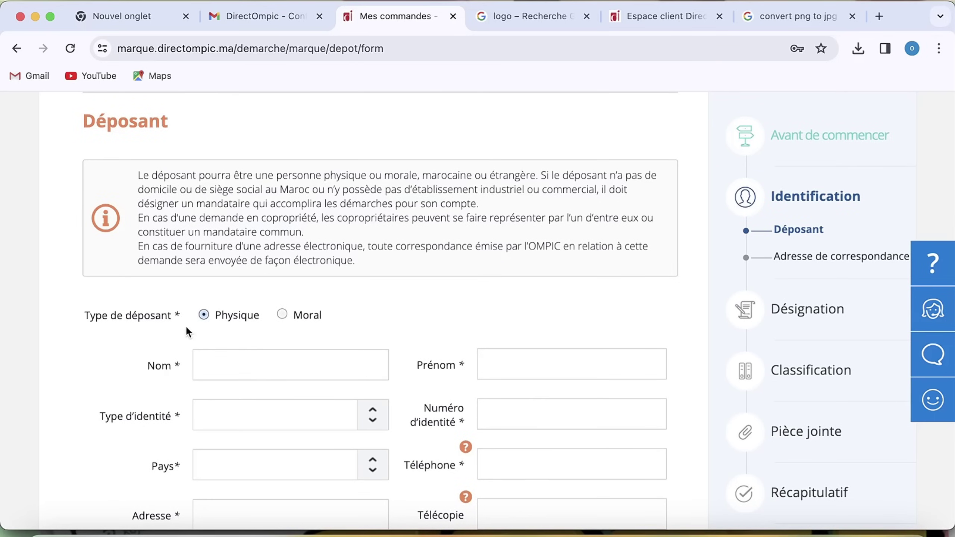
Fill in the applicant's surname and first name, choose Carte d'Identité Nationale, and enter the ID number
{"action": "left_click", "coordinate": [229, 368]}
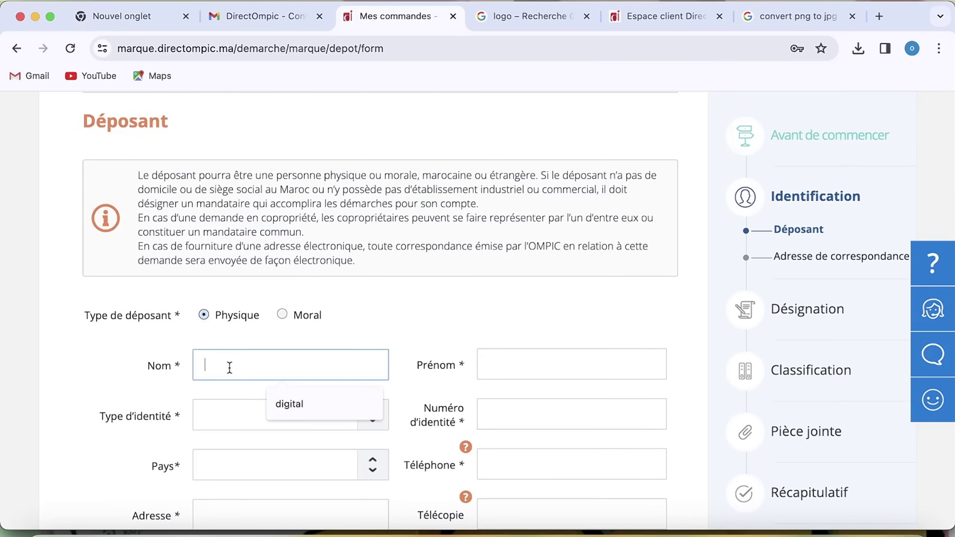
{"action": "left_click", "coordinate": [288, 402]}
{"action": "left_click", "coordinate": [550, 360]}
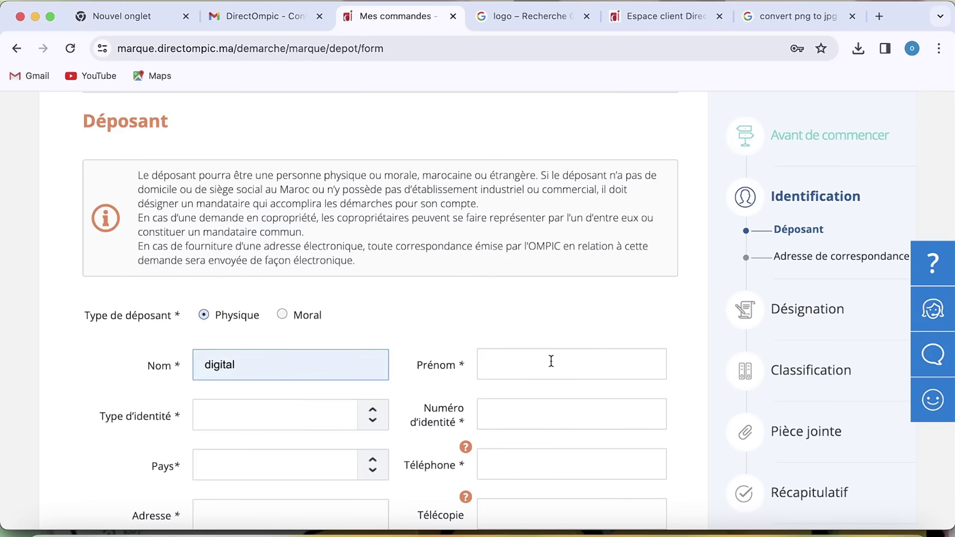
{"action": "left_click", "coordinate": [560, 402]}
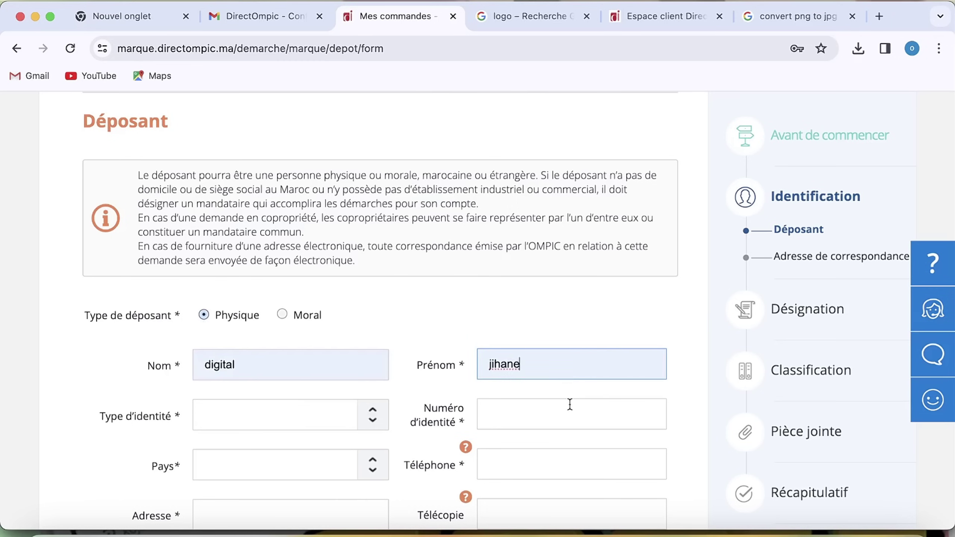
{"action": "left_click", "coordinate": [309, 406]}
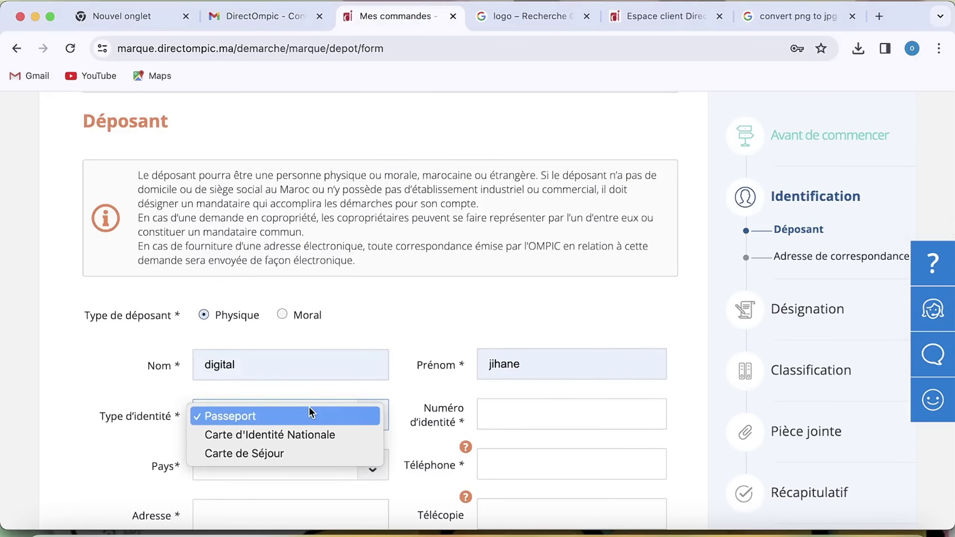
{"action": "left_click", "coordinate": [258, 437]}
{"action": "left_click", "coordinate": [495, 402]}
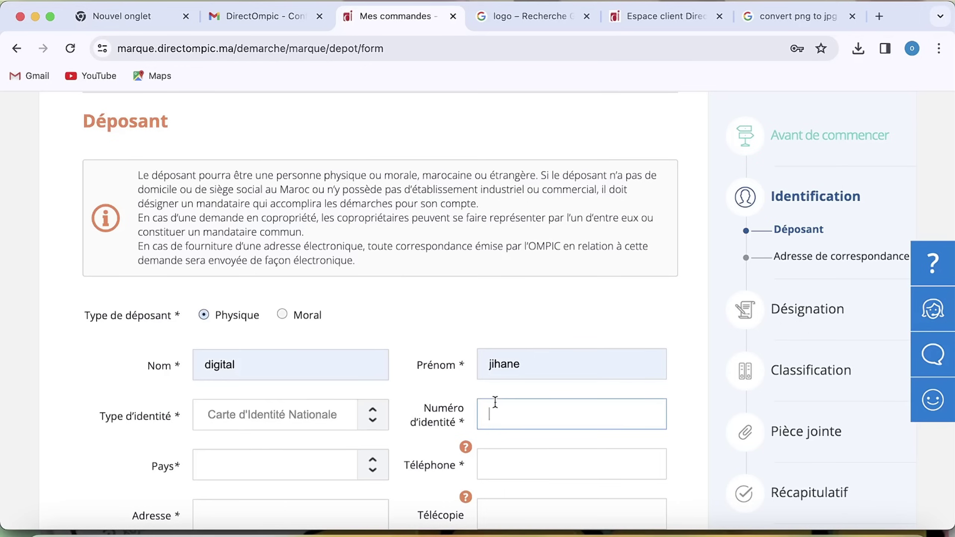
{"action": "scroll", "coordinate": [316, 437], "scroll_direction": "down", "scroll_amount": 3}
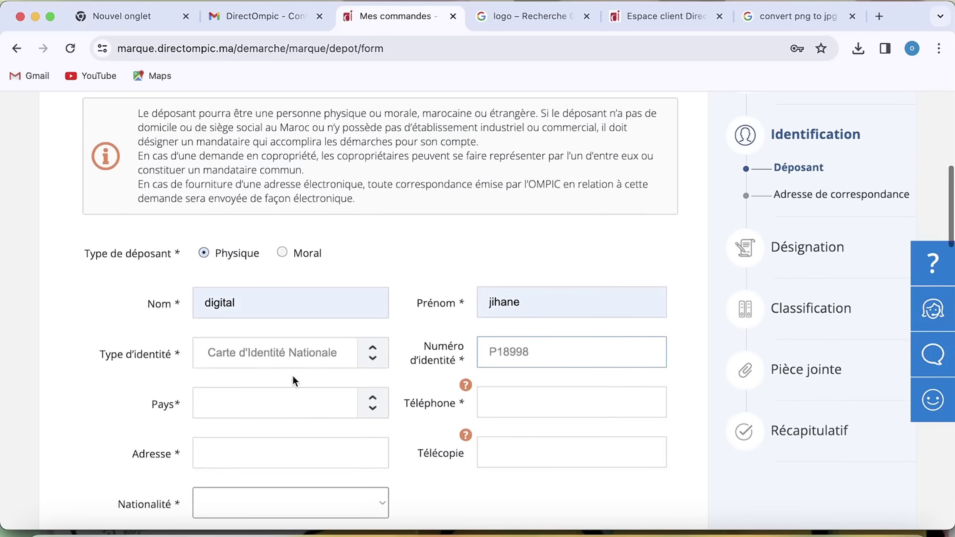
Set the applicant's country to MAROC and city to AGADIR - IDA OU TANANE
{"action": "left_click", "coordinate": [299, 399]}
{"action": "left_click", "coordinate": [297, 394]}
{"action": "scroll", "coordinate": [293, 420], "scroll_direction": "down", "scroll_amount": 10}
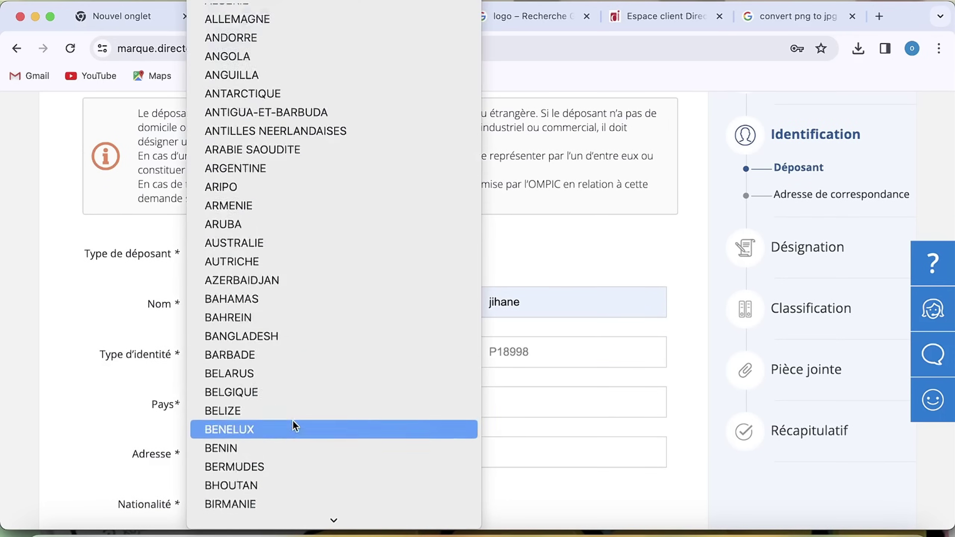
{"action": "scroll", "coordinate": [292, 420], "scroll_direction": "down", "scroll_amount": 15}
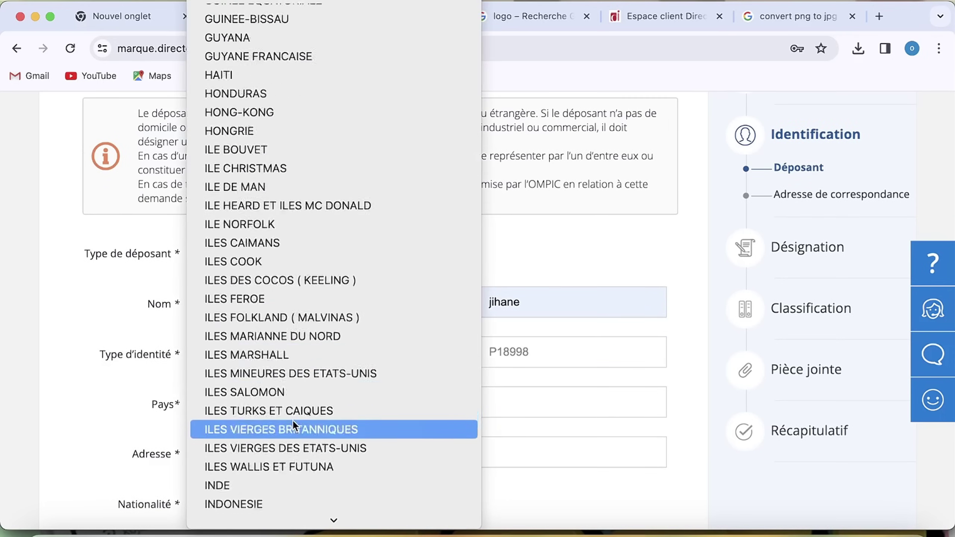
{"action": "scroll", "coordinate": [292, 419], "scroll_direction": "down", "scroll_amount": 3}
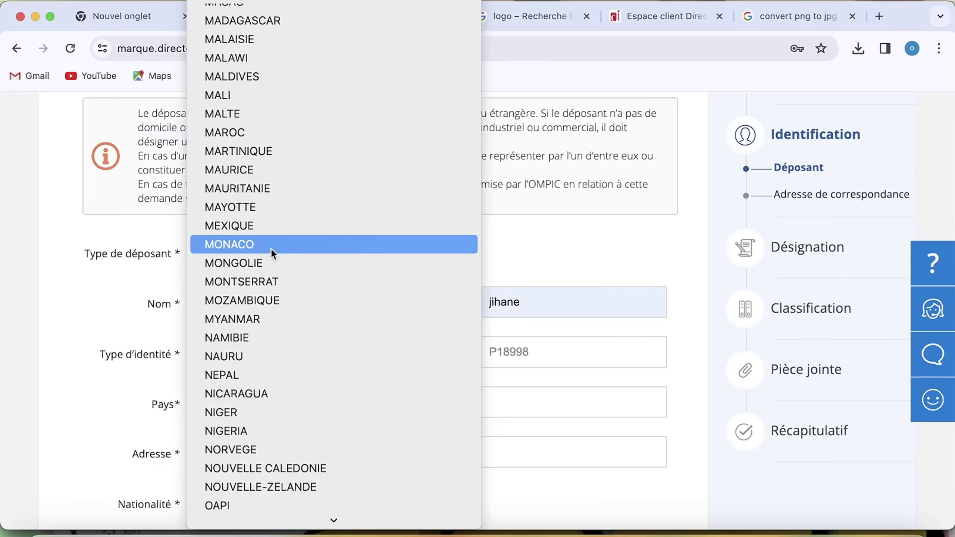
{"action": "left_click", "coordinate": [247, 133]}
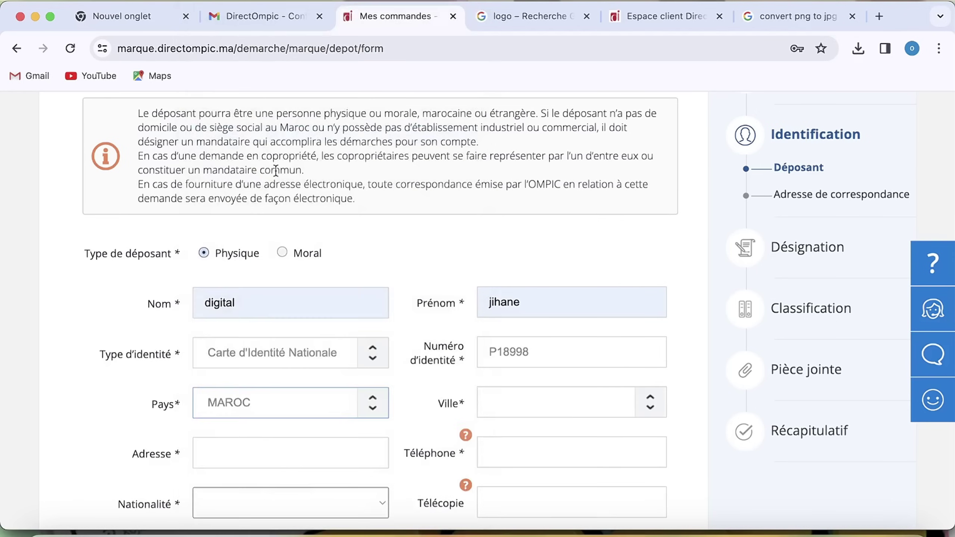
{"action": "left_click", "coordinate": [516, 404]}
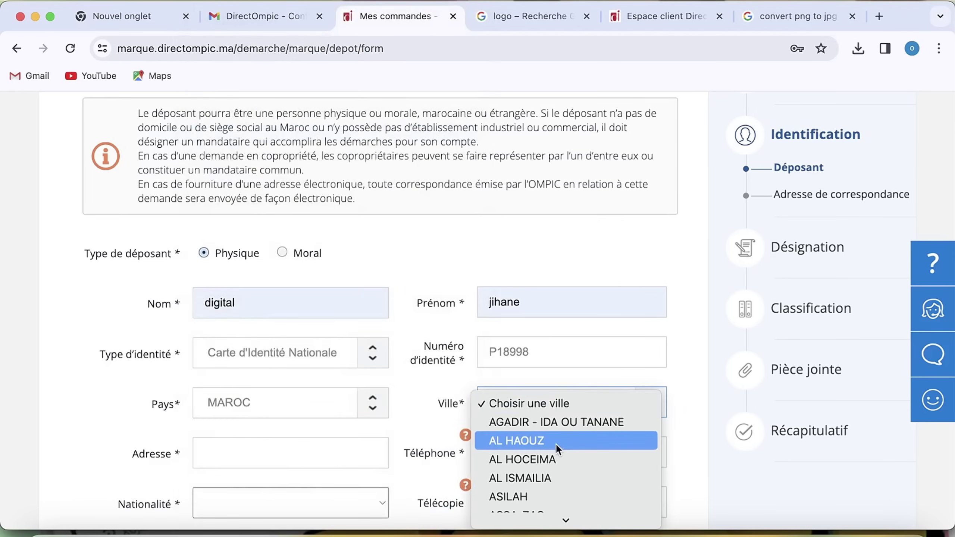
{"action": "left_click", "coordinate": [548, 418]}
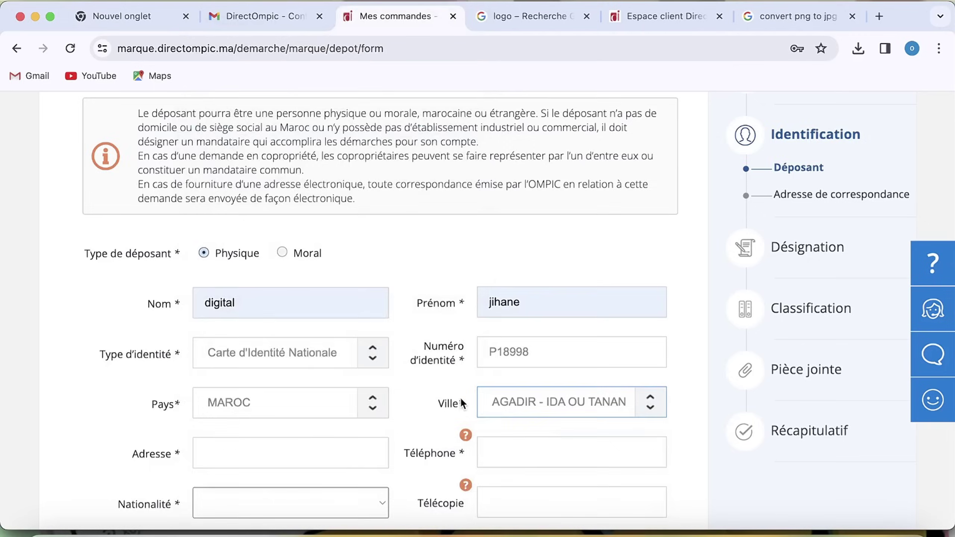
{"action": "scroll", "coordinate": [460, 397], "scroll_direction": "down", "scroll_amount": 3}
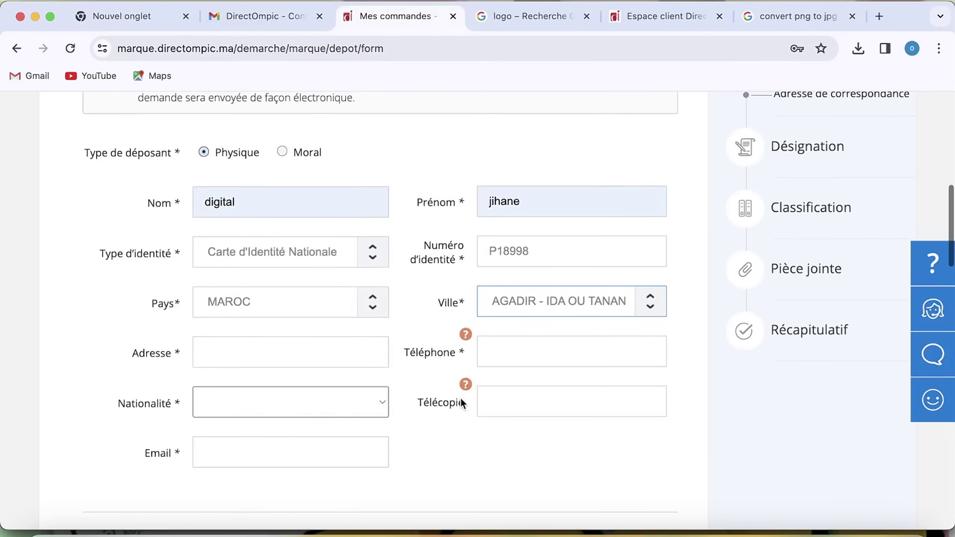
Paste the applicant's address and enter their phone number
{"action": "left_click", "coordinate": [291, 351]}
{"action": "key", "text": "super+v"}
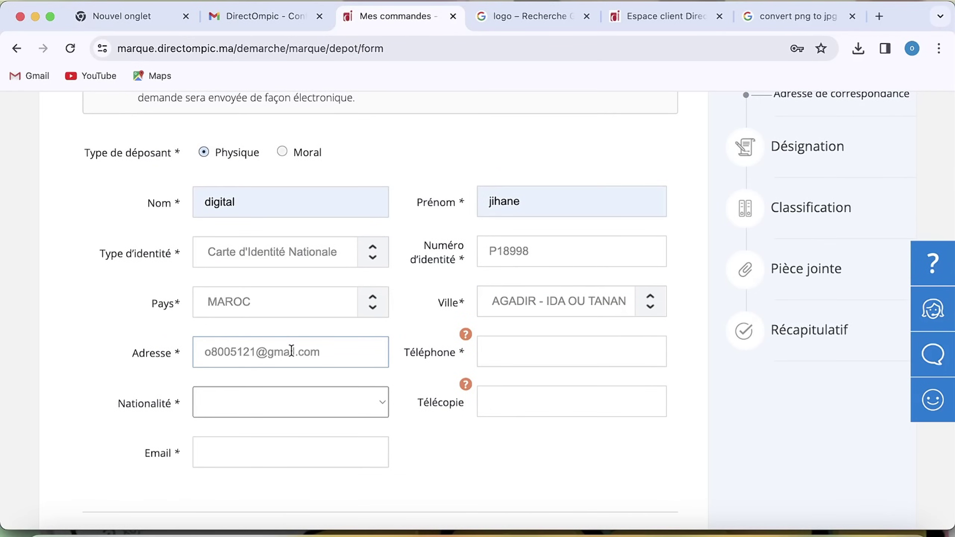
{"action": "left_click", "coordinate": [584, 347]}
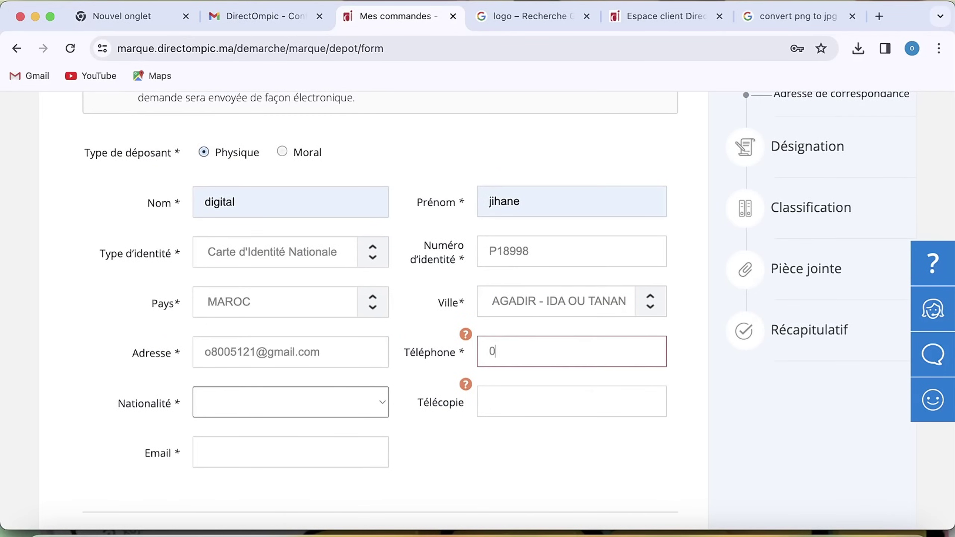
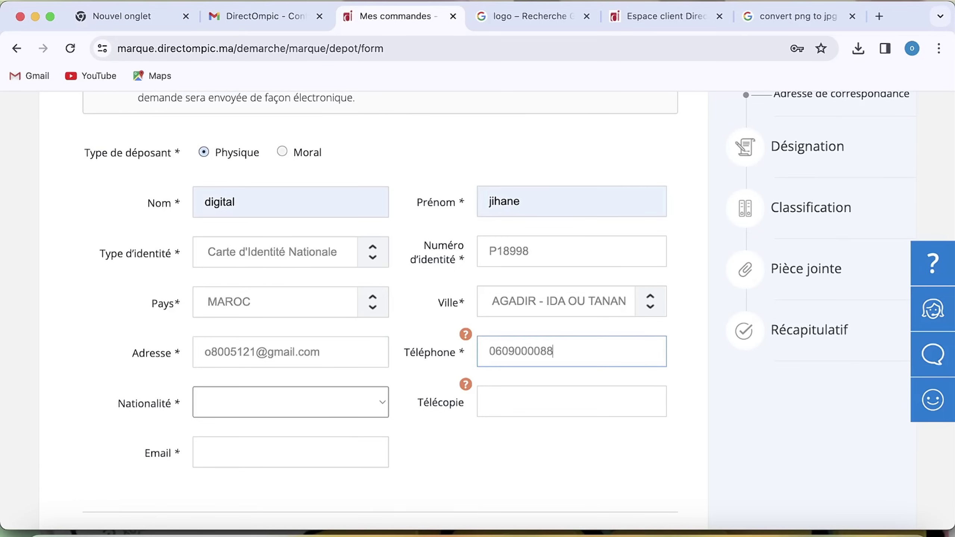
{"action": "scroll", "coordinate": [428, 388], "scroll_direction": "down", "scroll_amount": 3}
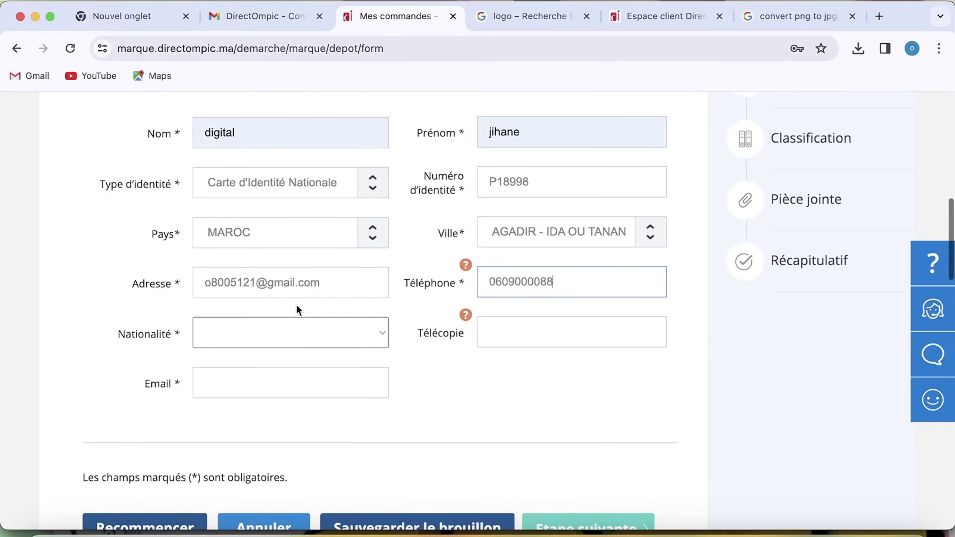
Set the nationality to MAROC and fill in the applicant's e-mail from the autofill suggestion
{"action": "left_click", "coordinate": [322, 337]}
{"action": "scroll", "coordinate": [326, 429], "scroll_direction": "down", "scroll_amount": 20}
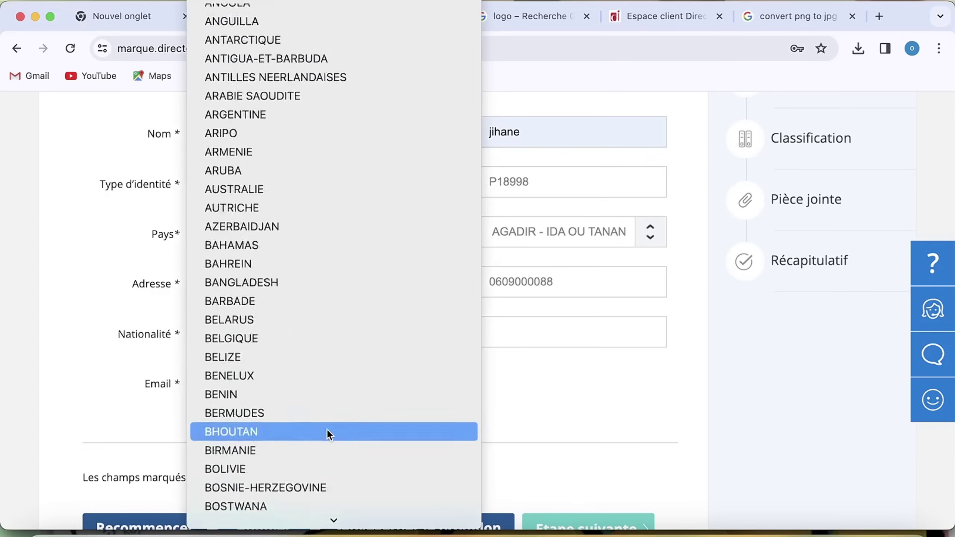
{"action": "scroll", "coordinate": [327, 429], "scroll_direction": "down", "scroll_amount": 15}
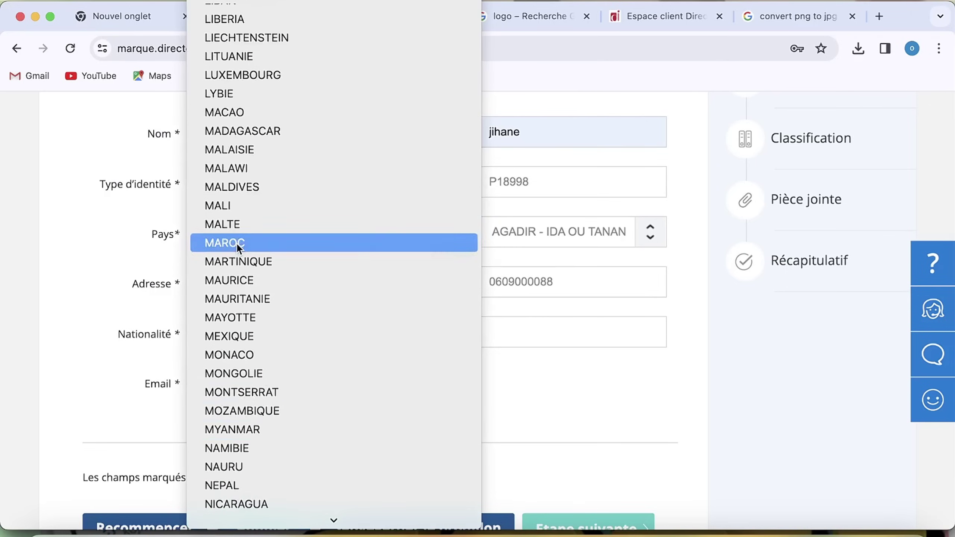
{"action": "left_click", "coordinate": [237, 244]}
{"action": "left_click", "coordinate": [364, 387]}
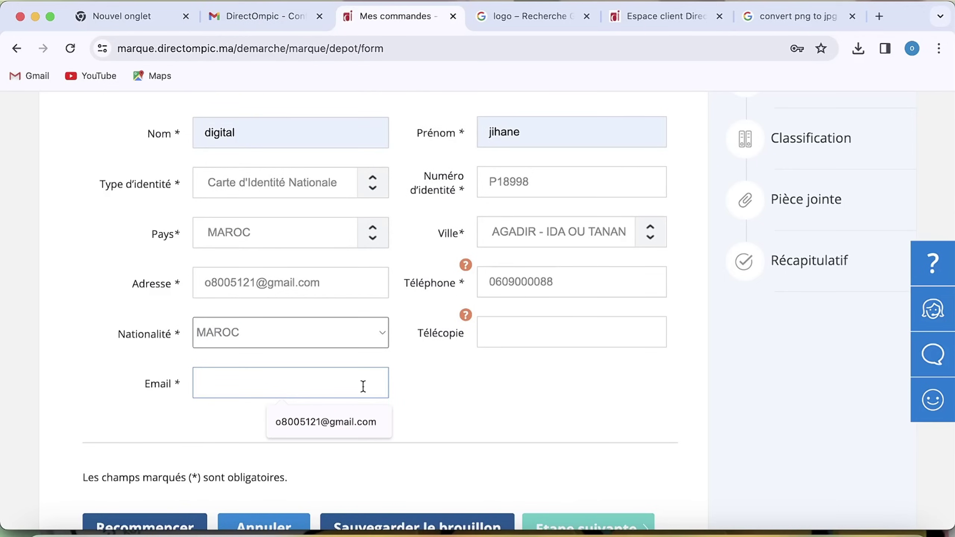
{"action": "key", "text": "Down"}
{"action": "key", "text": "Return"}
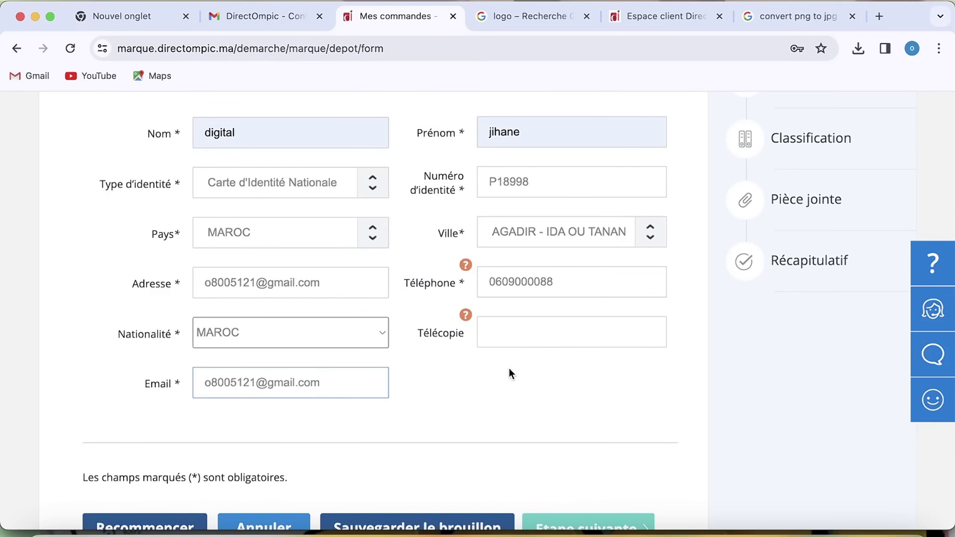
{"action": "scroll", "coordinate": [508, 367], "scroll_direction": "down", "scroll_amount": 5}
{"action": "scroll", "coordinate": [481, 210], "scroll_direction": "up", "scroll_amount": 3}
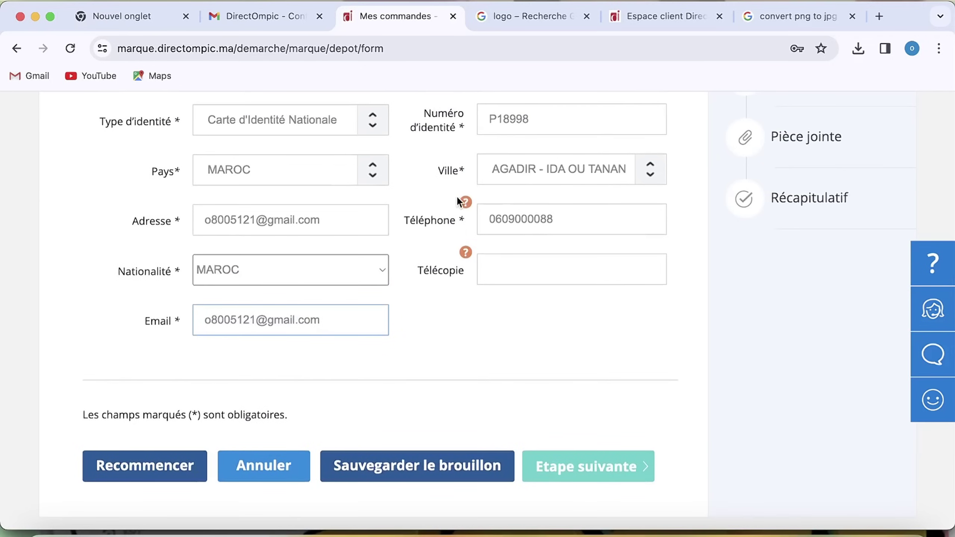
{"action": "scroll", "coordinate": [444, 296], "scroll_direction": "up", "scroll_amount": 5}
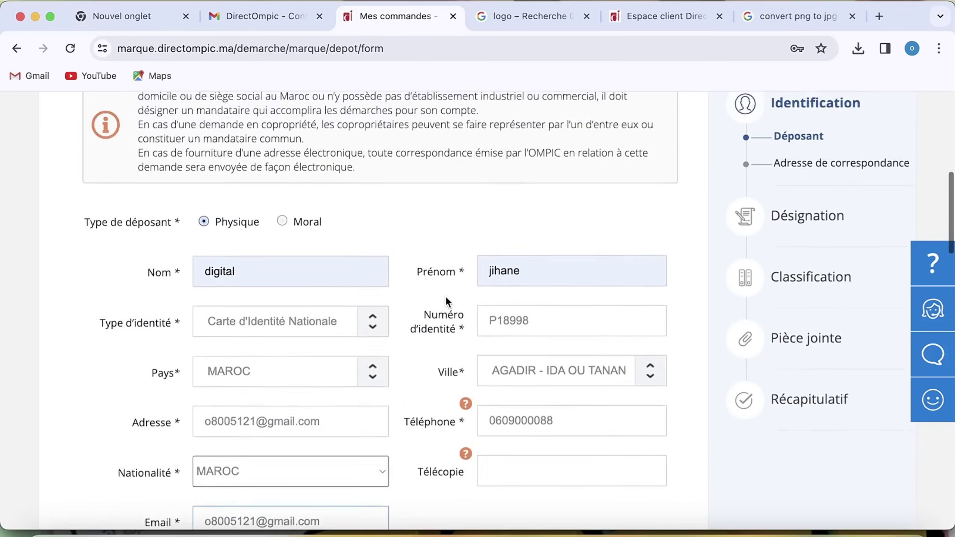
{"action": "scroll", "coordinate": [445, 296], "scroll_direction": "down", "scroll_amount": 5}
Keep Déposant as the correspondence address and advance to the Désignation step
{"action": "left_click", "coordinate": [622, 458]}
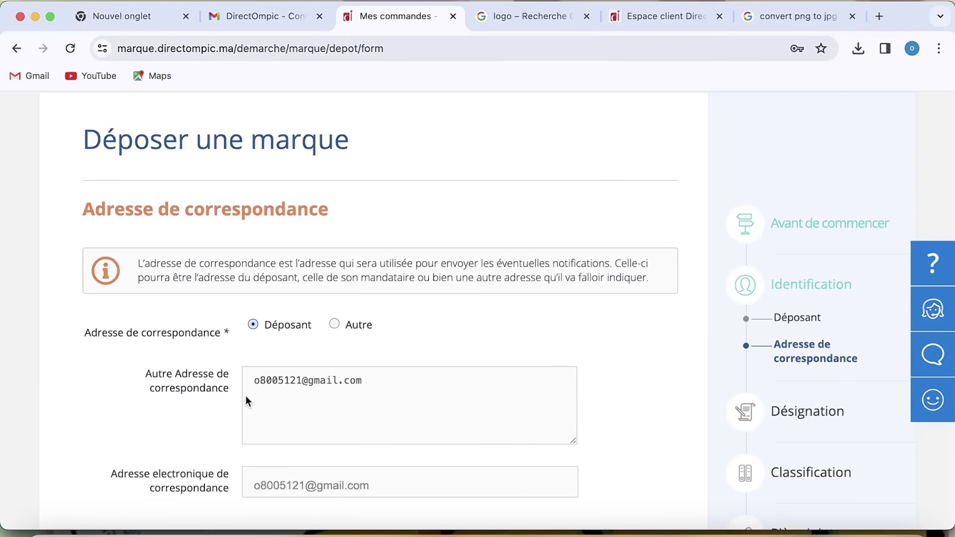
{"action": "scroll", "coordinate": [402, 389], "scroll_direction": "down", "scroll_amount": 3}
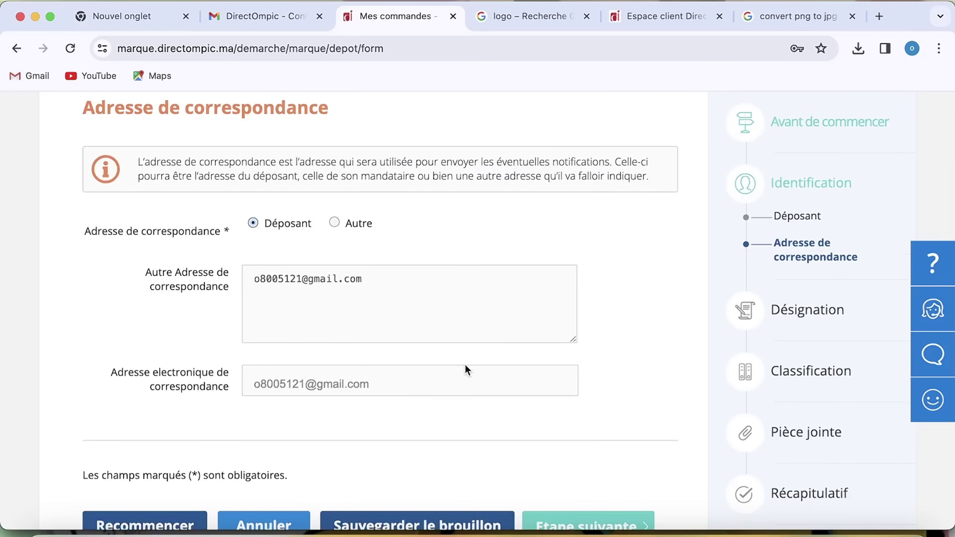
{"action": "scroll", "coordinate": [464, 362], "scroll_direction": "down", "scroll_amount": 1}
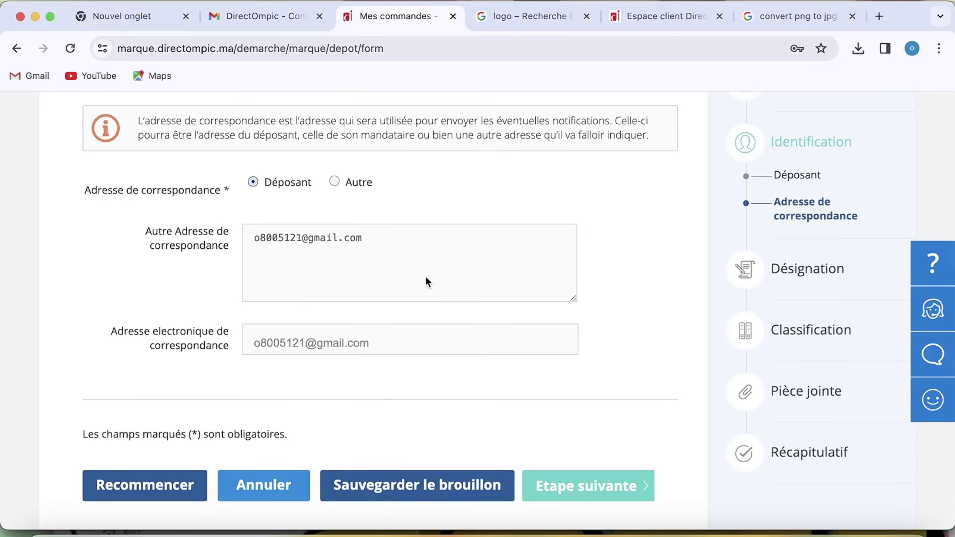
{"action": "scroll", "coordinate": [428, 282], "scroll_direction": "down", "scroll_amount": 1}
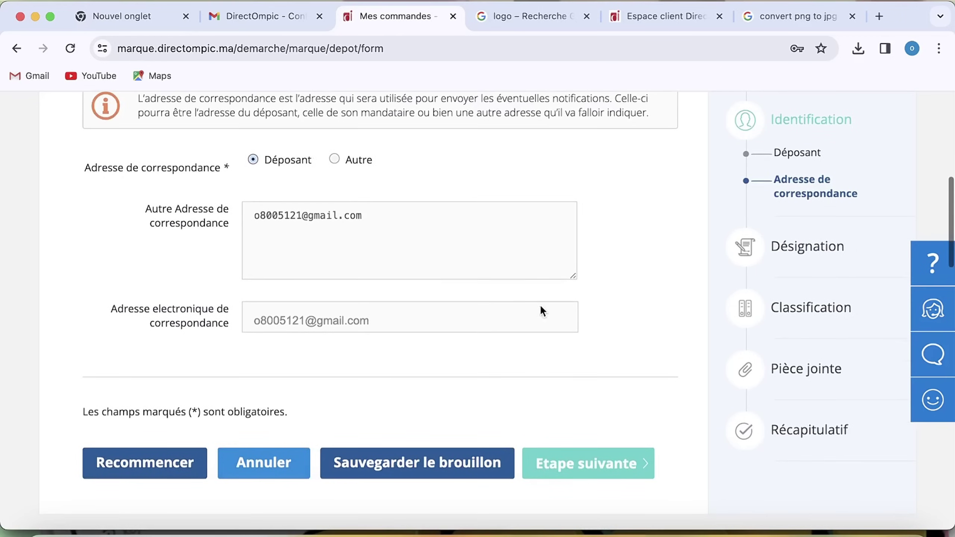
{"action": "left_click", "coordinate": [626, 471]}
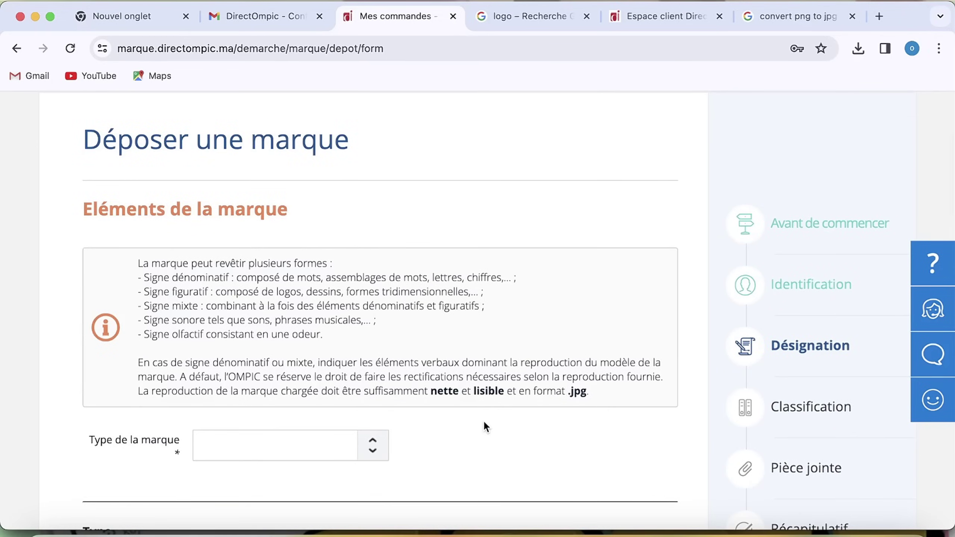
{"action": "scroll", "coordinate": [484, 420], "scroll_direction": "down", "scroll_amount": 7}
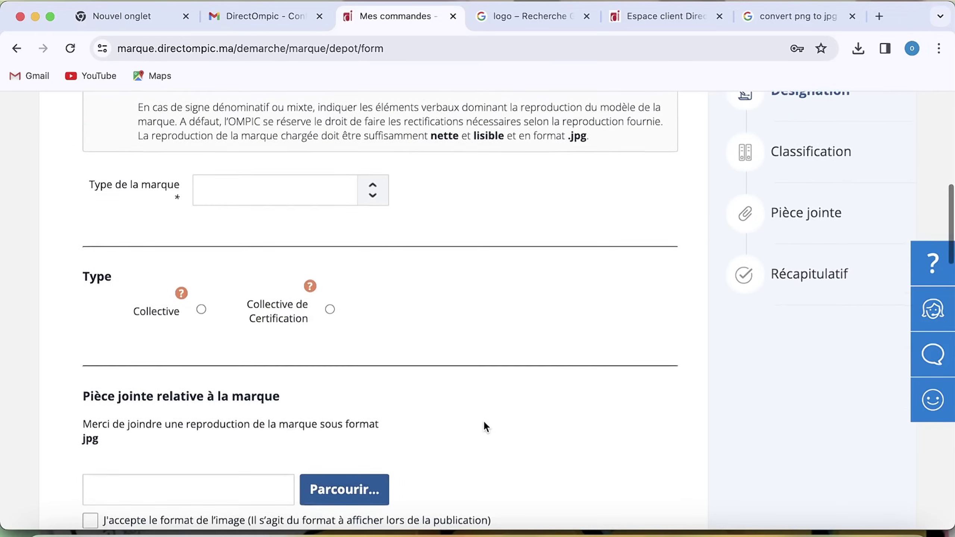
{"action": "scroll", "coordinate": [484, 422], "scroll_direction": "down", "scroll_amount": 1}
{"action": "scroll", "coordinate": [484, 422], "scroll_direction": "up", "scroll_amount": 2}
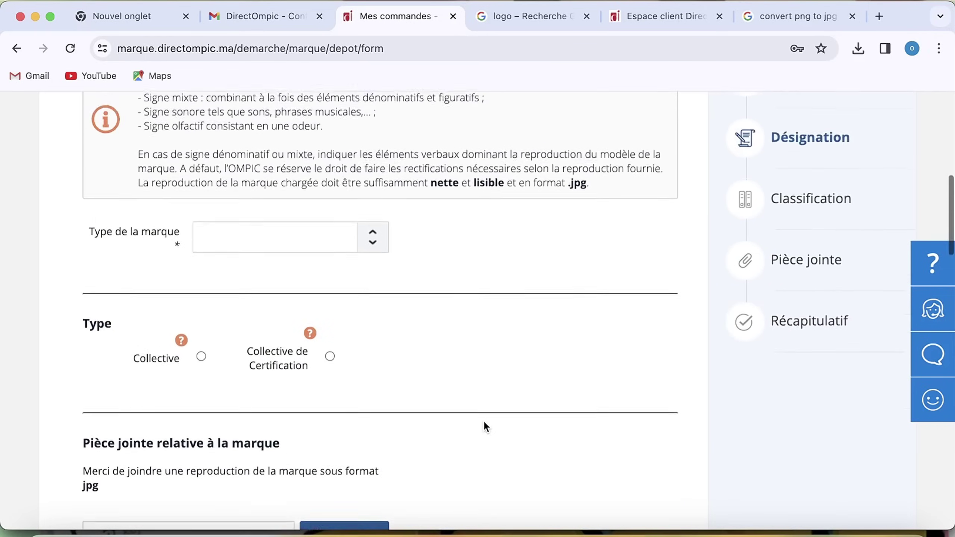
{"action": "left_click", "coordinate": [373, 243]}
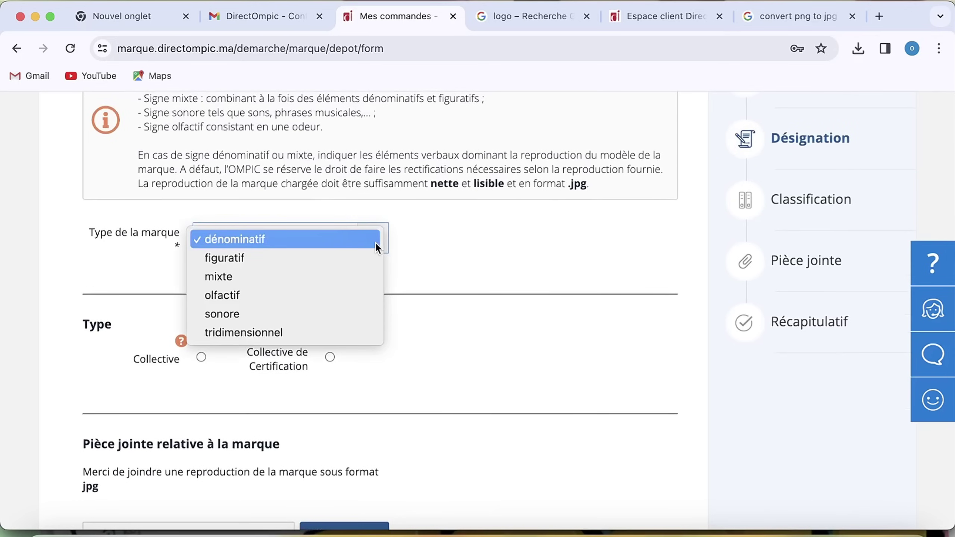
{"action": "left_click", "coordinate": [446, 236]}
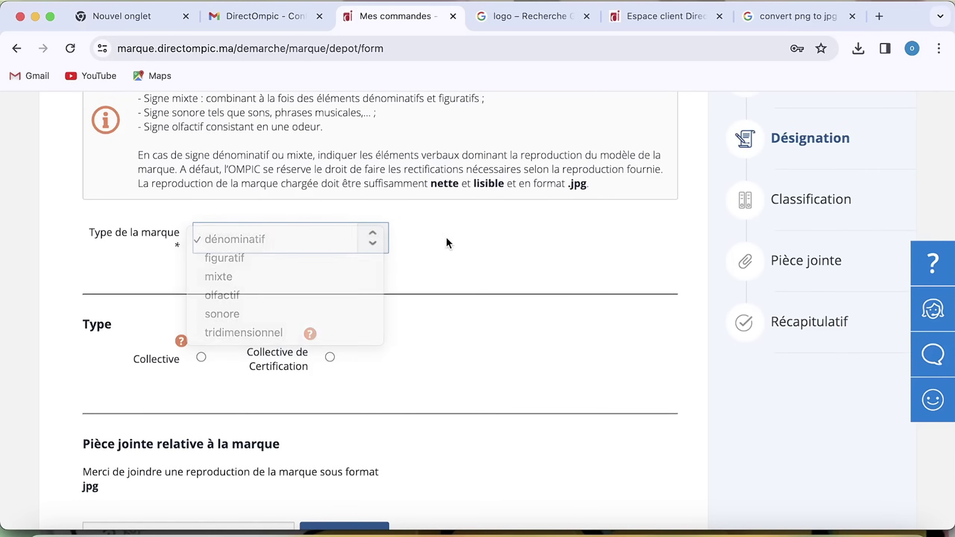
{"action": "scroll", "coordinate": [446, 236], "scroll_direction": "up", "scroll_amount": 2}
Scroll back up through the 99designs logo-types article
{"action": "scroll", "coordinate": [446, 236], "scroll_direction": "up", "scroll_amount": 1}
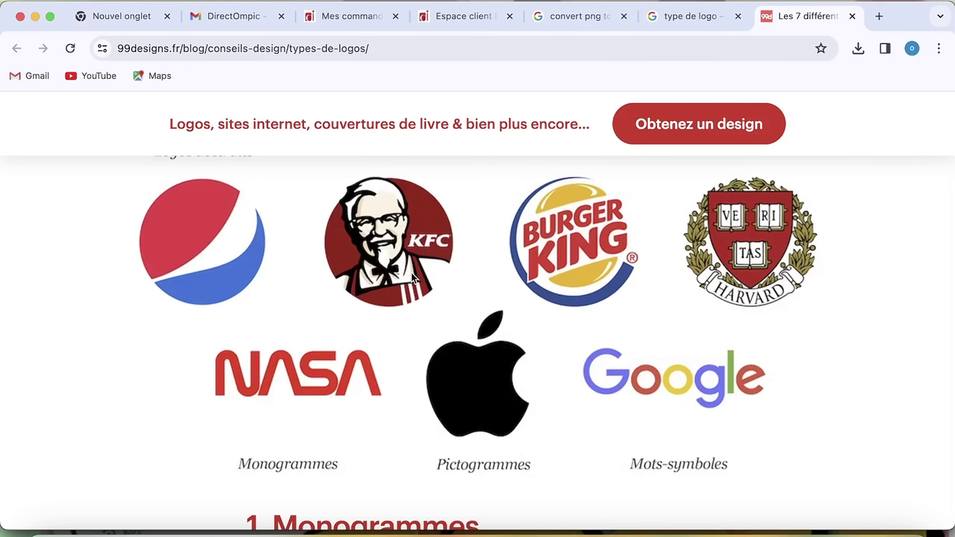
Back on the filing form, set Type de la marque to dénominatif
{"action": "left_click", "coordinate": [338, 15]}
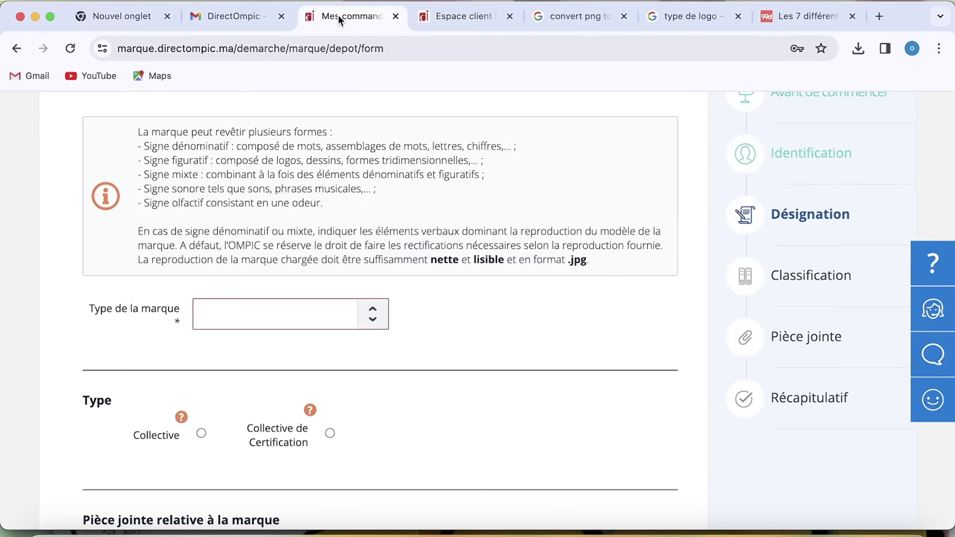
{"action": "left_click", "coordinate": [381, 316]}
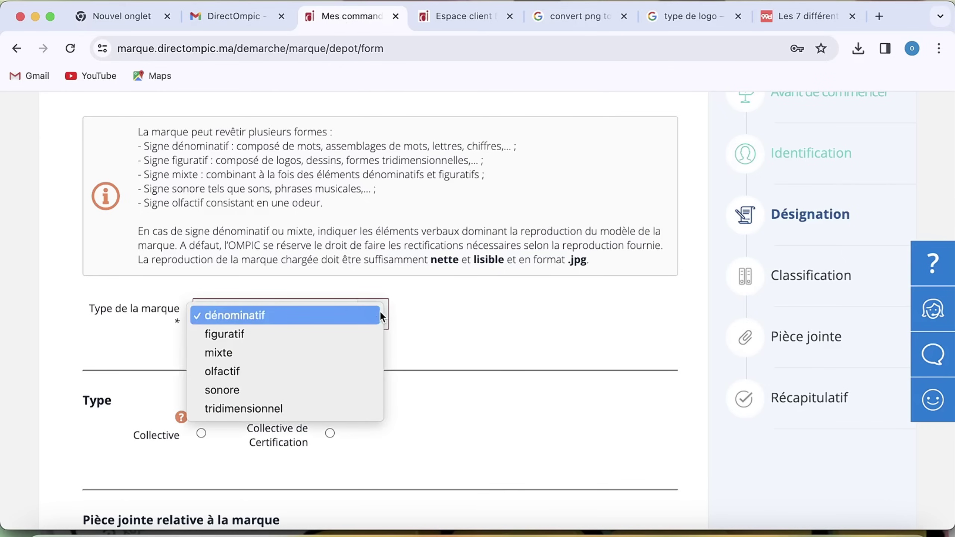
{"action": "left_click", "coordinate": [293, 320]}
{"action": "scroll", "coordinate": [452, 345], "scroll_direction": "down", "scroll_amount": 1}
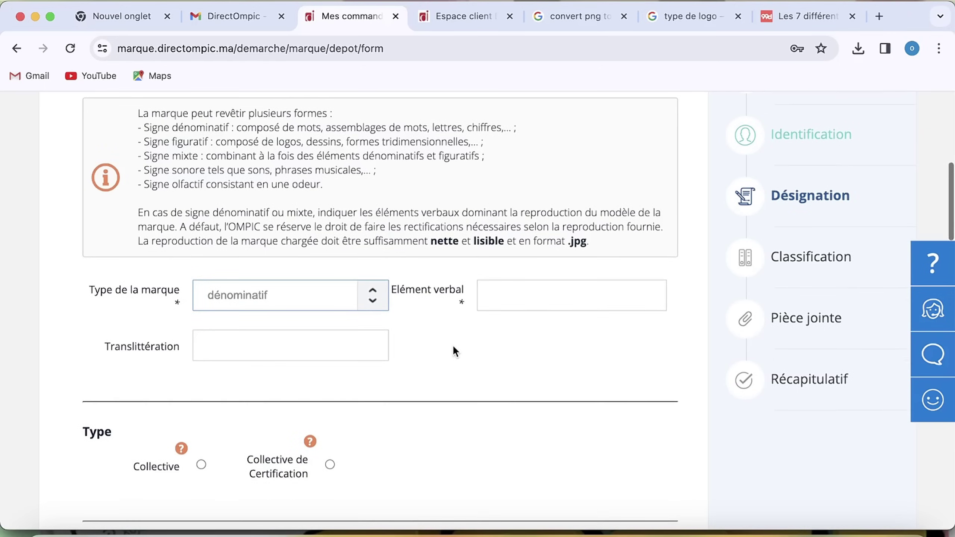
Enter 'logo' as the mark's Elément verbal
{"action": "left_click", "coordinate": [536, 292]}
{"action": "type", "text": "logo"}
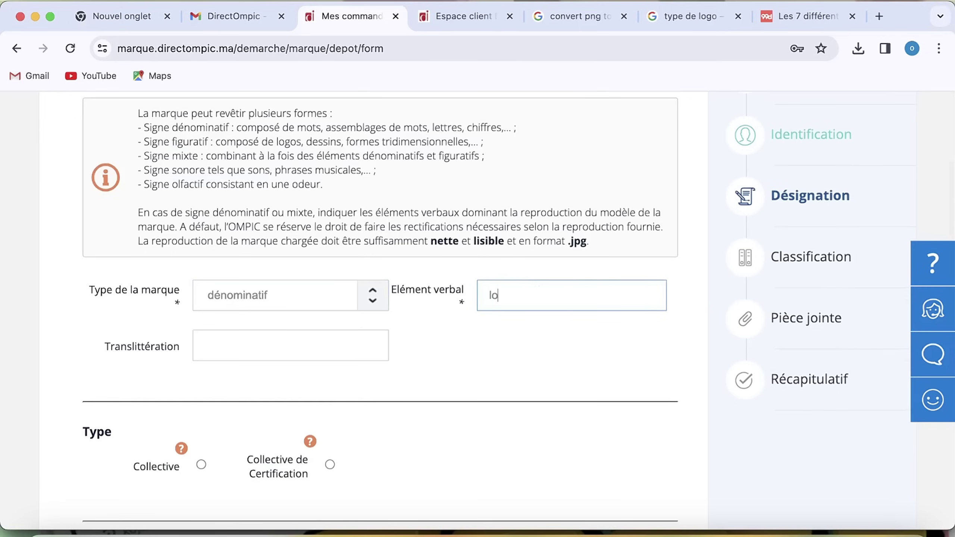
{"action": "left_click", "coordinate": [439, 332]}
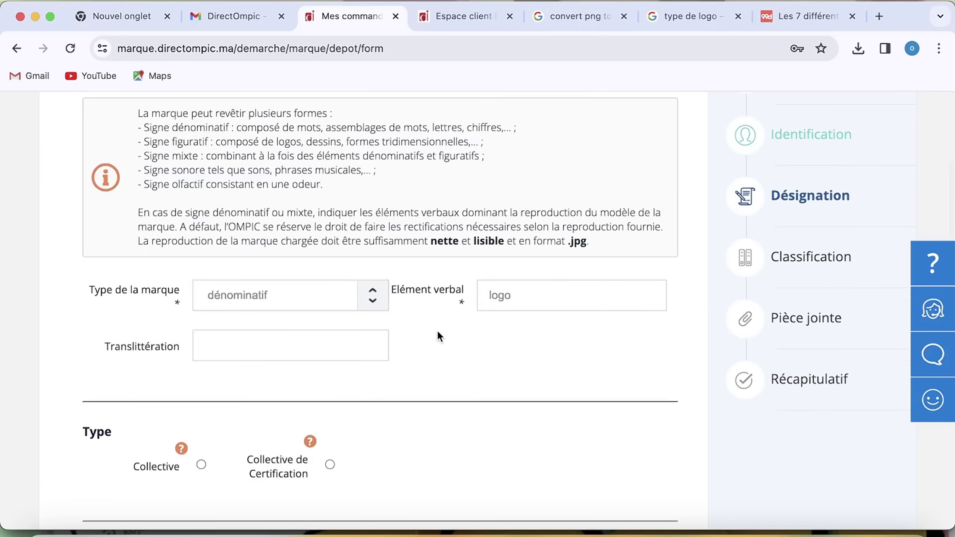
{"action": "left_click", "coordinate": [562, 296]}
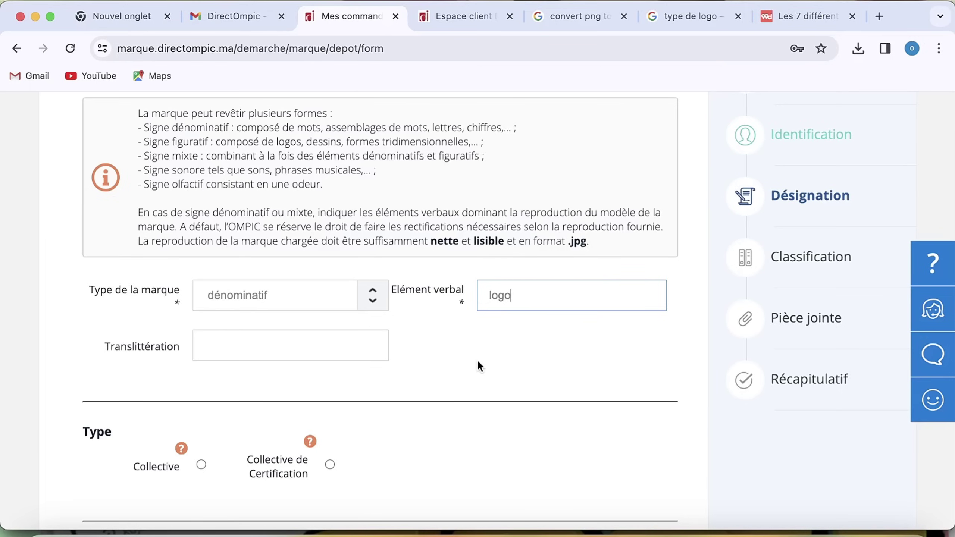
{"action": "scroll", "coordinate": [478, 367], "scroll_direction": "down", "scroll_amount": 3}
{"action": "scroll", "coordinate": [478, 363], "scroll_direction": "down", "scroll_amount": 5}
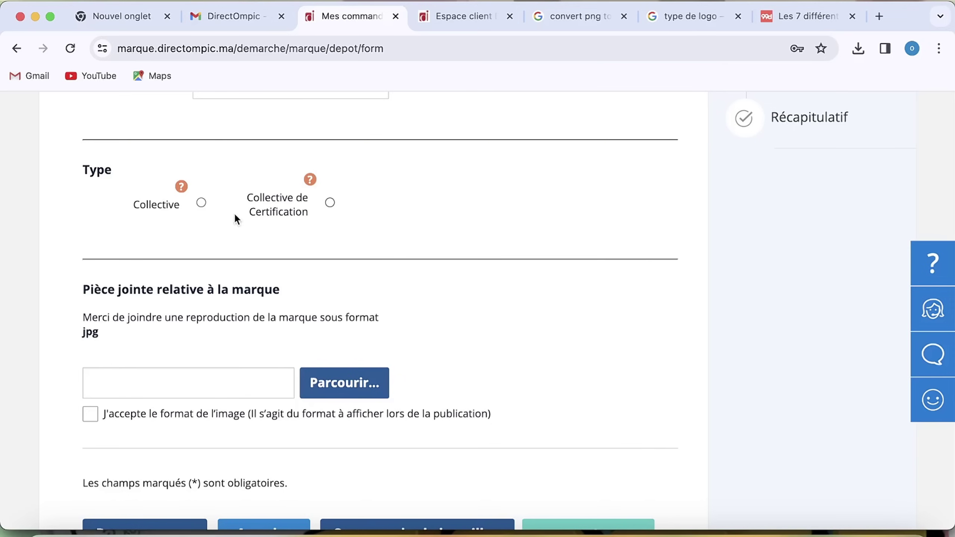
{"action": "scroll", "coordinate": [233, 218], "scroll_direction": "down", "scroll_amount": 2}
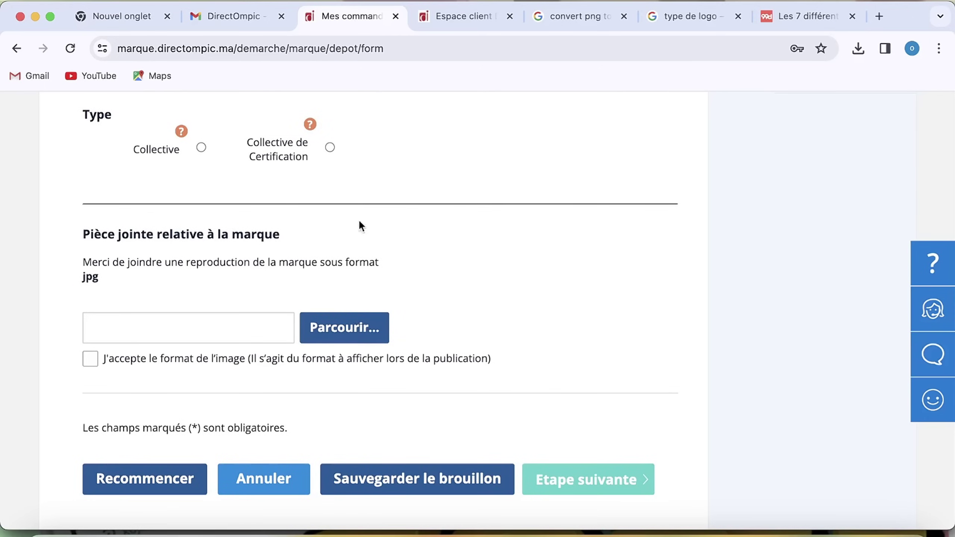
Open an online PNG-to-JPG converter from the 'convert png to jpg' search results
{"action": "left_click", "coordinate": [579, 14]}
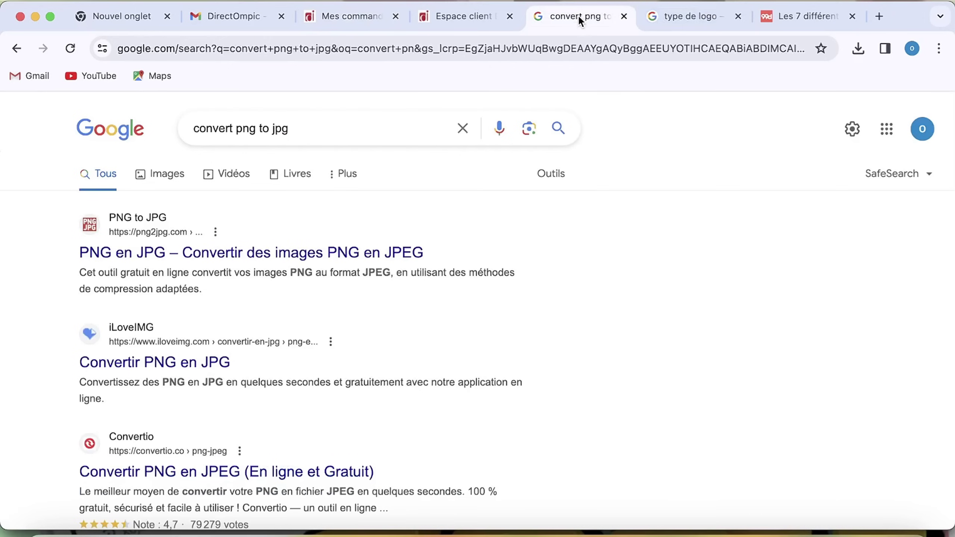
{"action": "left_click", "coordinate": [205, 256]}
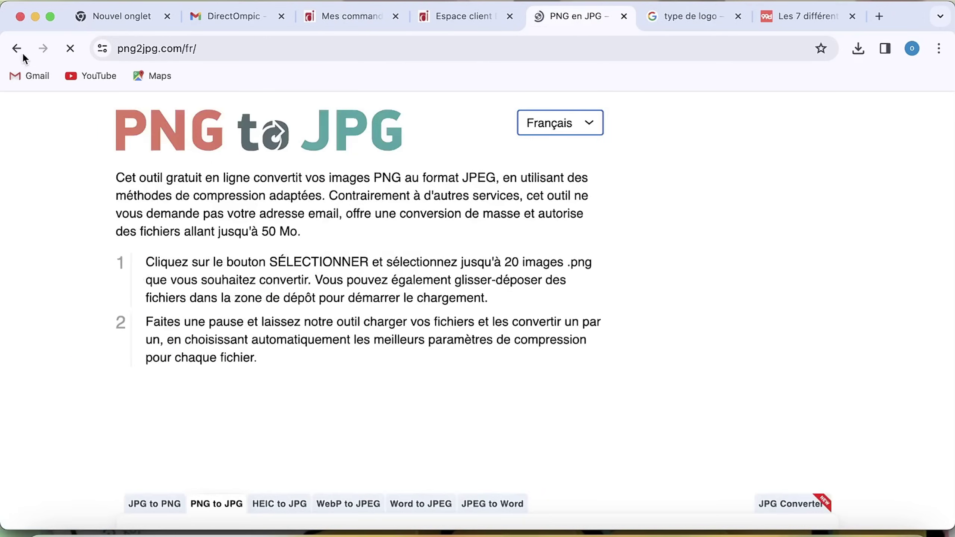
{"action": "left_click", "coordinate": [16, 48]}
{"action": "scroll", "coordinate": [340, 289], "scroll_direction": "down", "scroll_amount": 5}
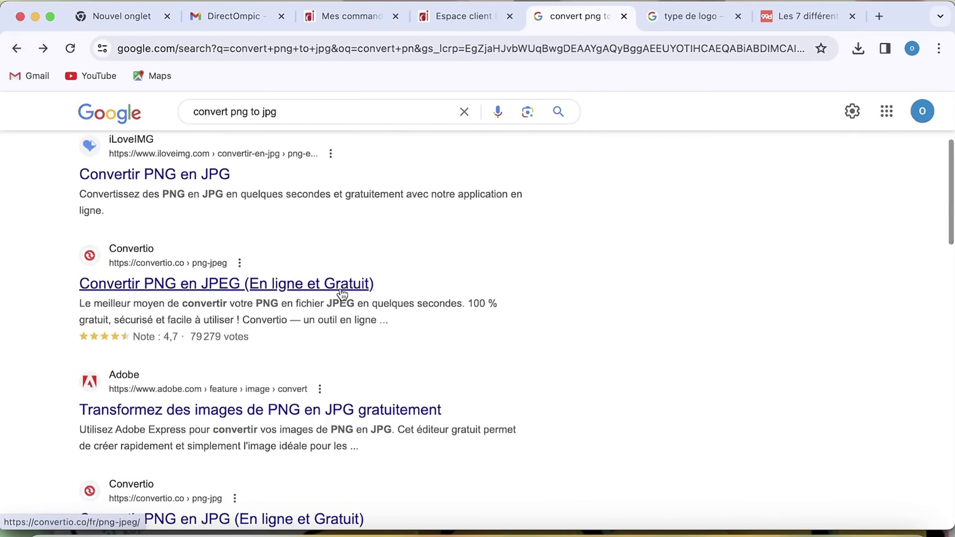
{"action": "left_click", "coordinate": [264, 280]}
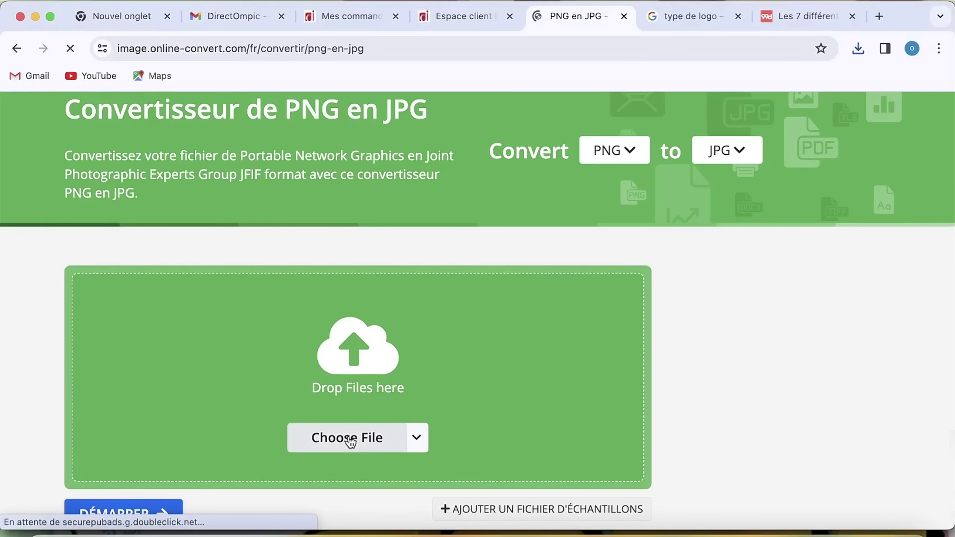
Convert LEGO_logo.svg (1).jpeg and download it as LEGO_logo.svg (1).jpg
{"action": "left_click", "coordinate": [350, 437]}
{"action": "double_click", "coordinate": [569, 212]}
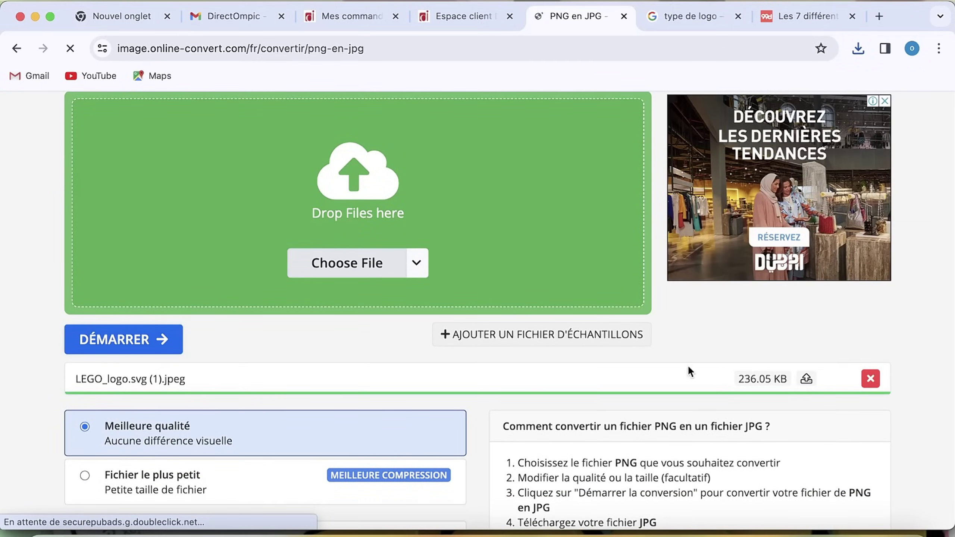
{"action": "scroll", "coordinate": [683, 364], "scroll_direction": "down", "scroll_amount": 2}
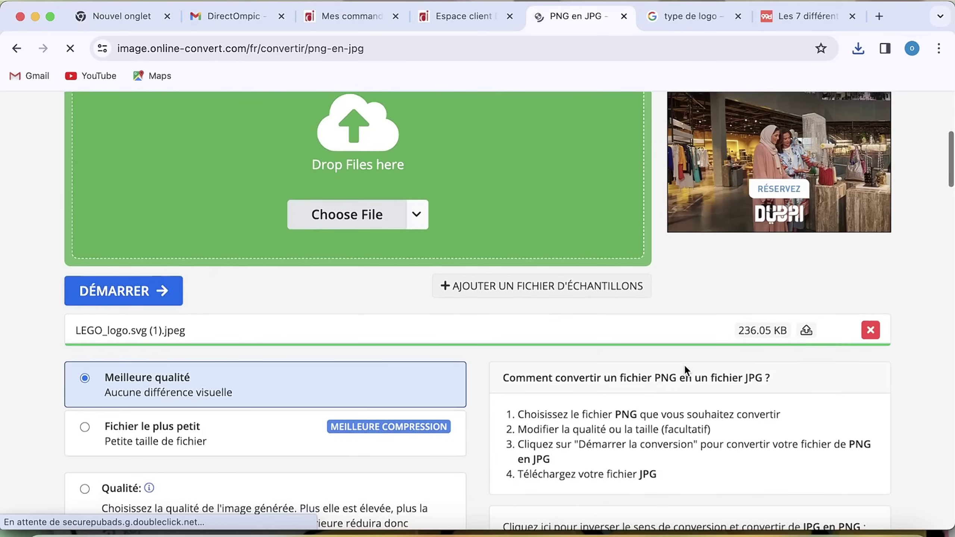
{"action": "left_click", "coordinate": [142, 295]}
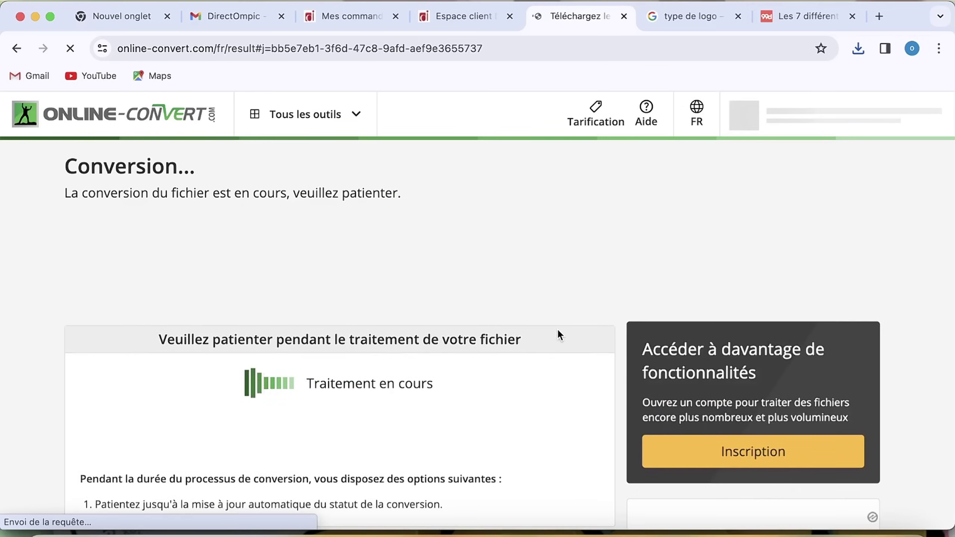
{"action": "left_click", "coordinate": [582, 389]}
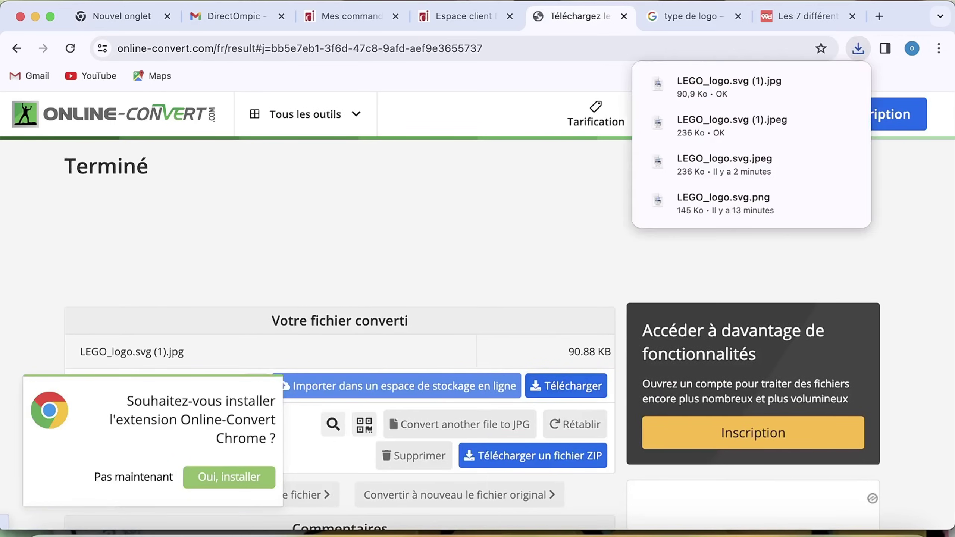
{"action": "left_click", "coordinate": [328, 18]}
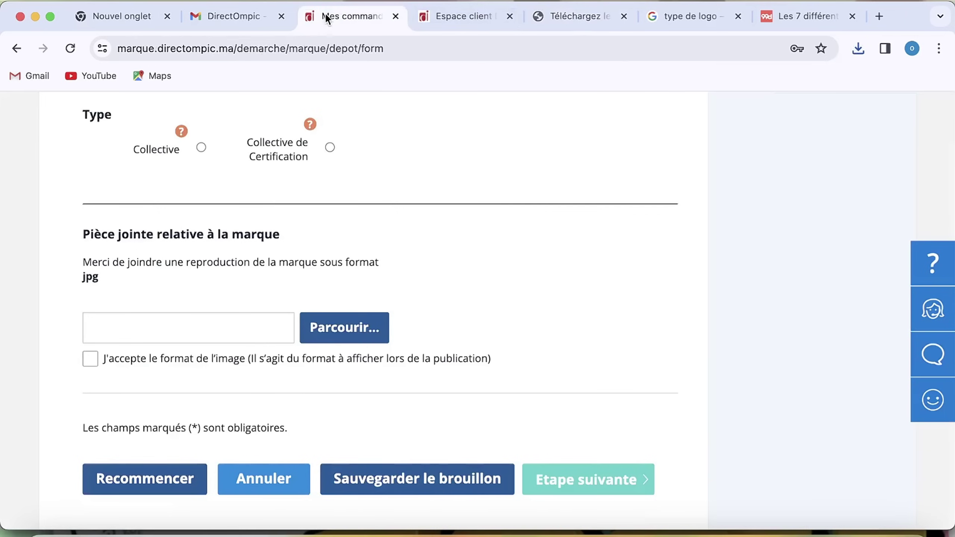
Attach LEGO_logo.svg (1).jpg as the mark image and tick 'J'accepte le format de l'image'
{"action": "left_click", "coordinate": [340, 327]}
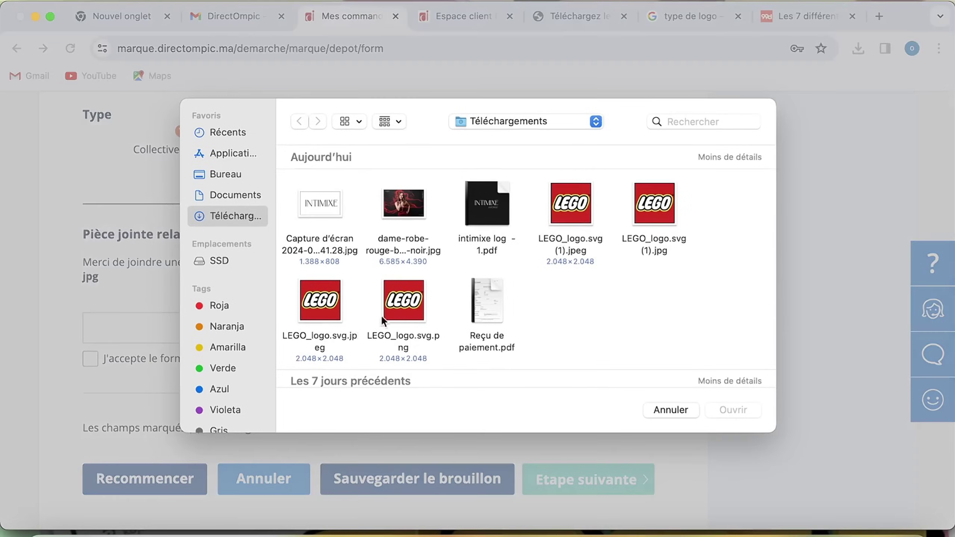
{"action": "double_click", "coordinate": [644, 204]}
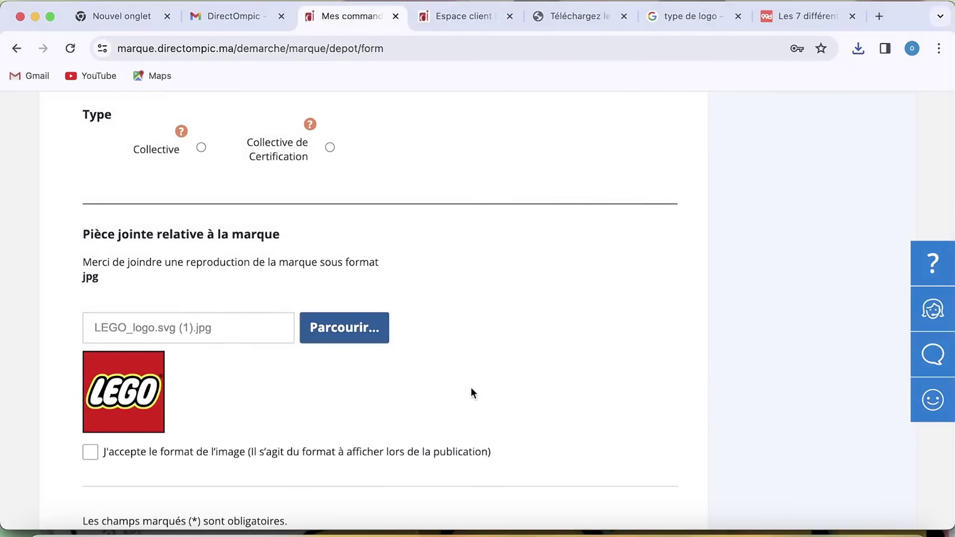
{"action": "scroll", "coordinate": [469, 387], "scroll_direction": "down", "scroll_amount": 2}
{"action": "left_click", "coordinate": [92, 375]}
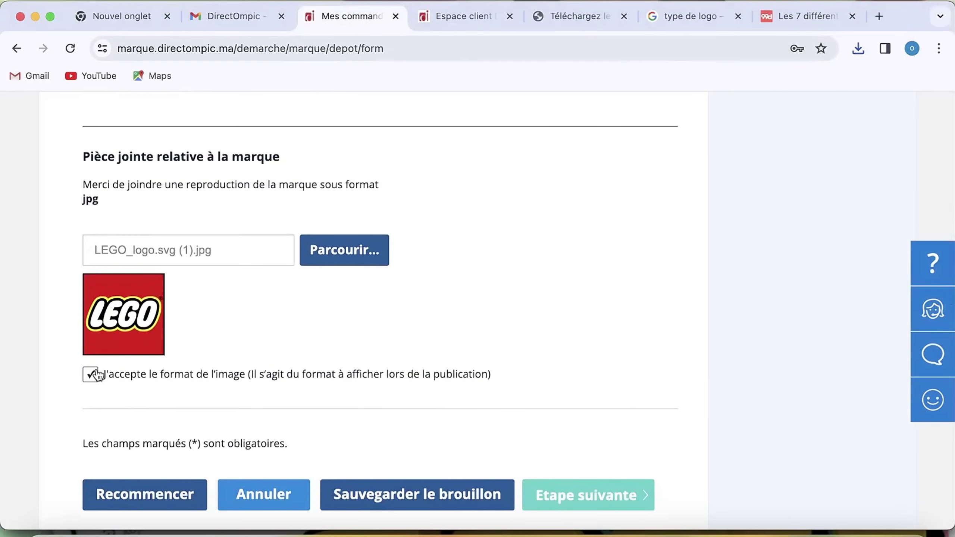
{"action": "scroll", "coordinate": [545, 352], "scroll_direction": "down", "scroll_amount": 3}
{"action": "scroll", "coordinate": [669, 316], "scroll_direction": "up", "scroll_amount": 5}
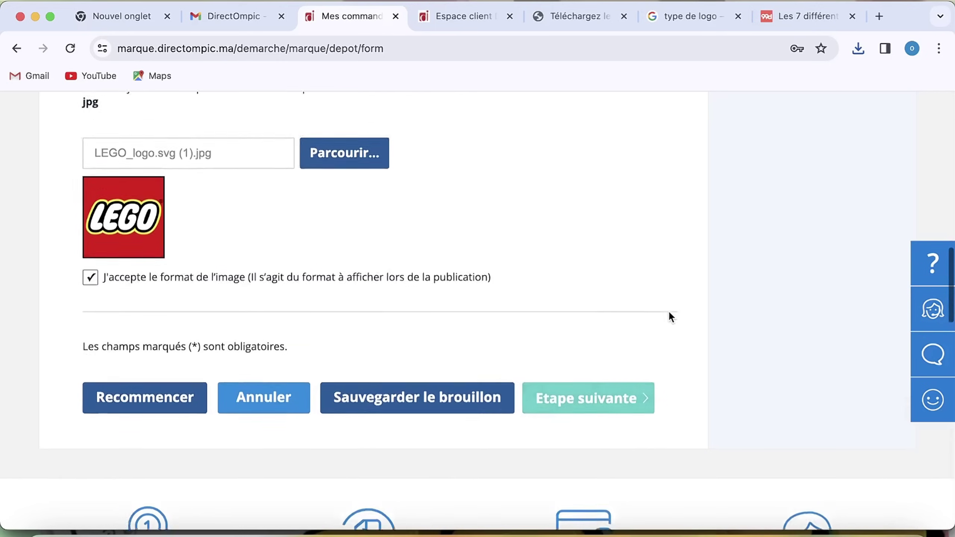
{"action": "scroll", "coordinate": [668, 315], "scroll_direction": "down", "scroll_amount": 3}
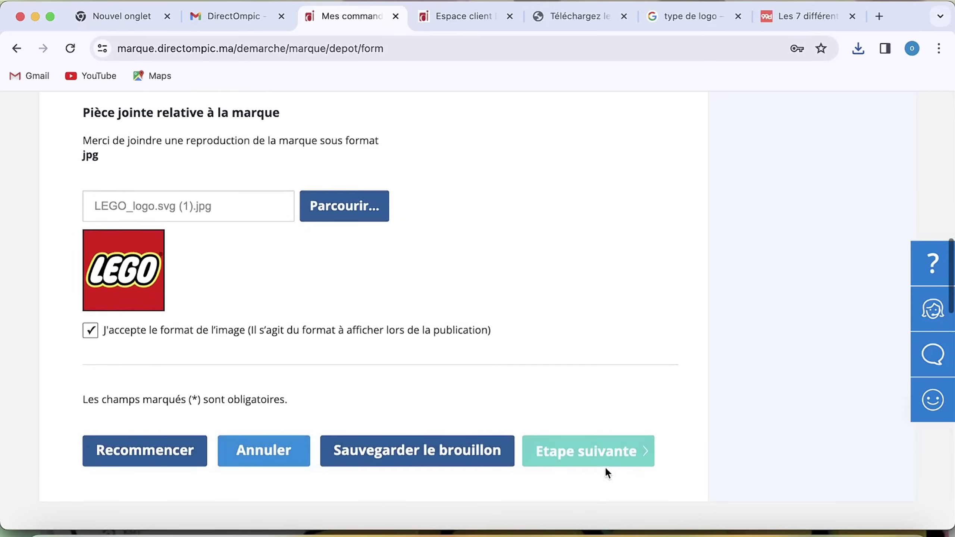
Advance to the Classification step and scroll through its Nice class list
{"action": "left_click", "coordinate": [603, 455]}
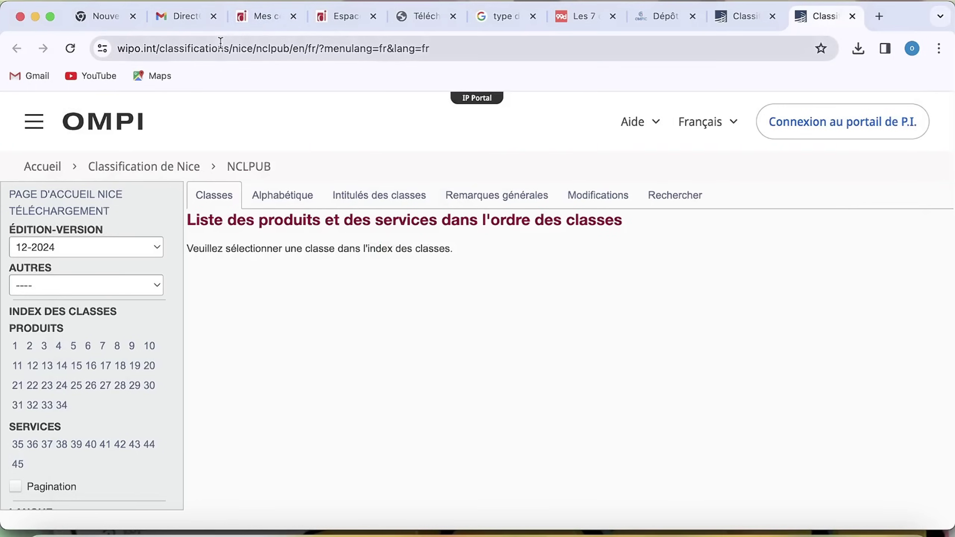
{"action": "left_click", "coordinate": [256, 22]}
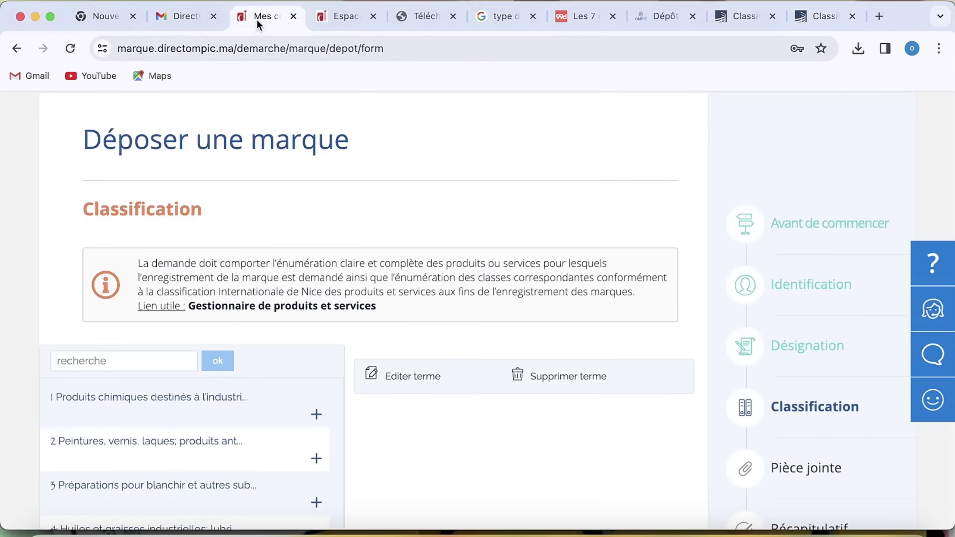
{"action": "scroll", "coordinate": [459, 311], "scroll_direction": "down", "scroll_amount": 2}
{"action": "scroll", "coordinate": [462, 317], "scroll_direction": "down", "scroll_amount": 1}
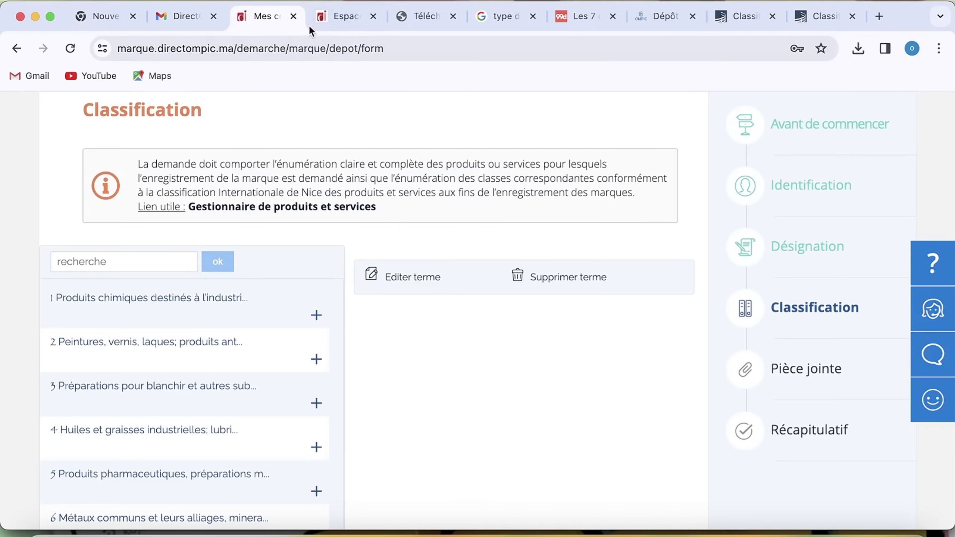
{"action": "left_click", "coordinate": [428, 17]}
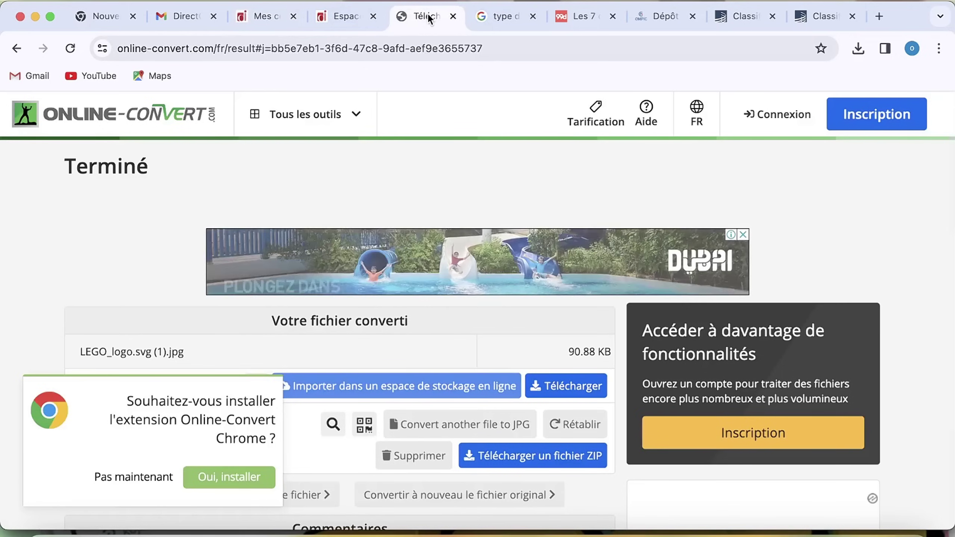
Read the WIPO Nice descriptions of classes 1, 2 and 3
{"action": "left_click", "coordinate": [820, 16]}
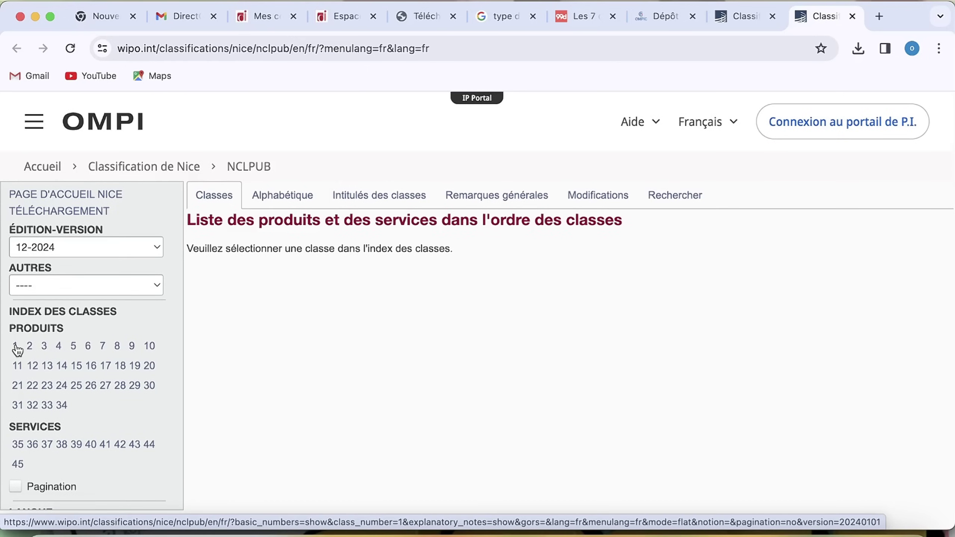
{"action": "left_click", "coordinate": [16, 345]}
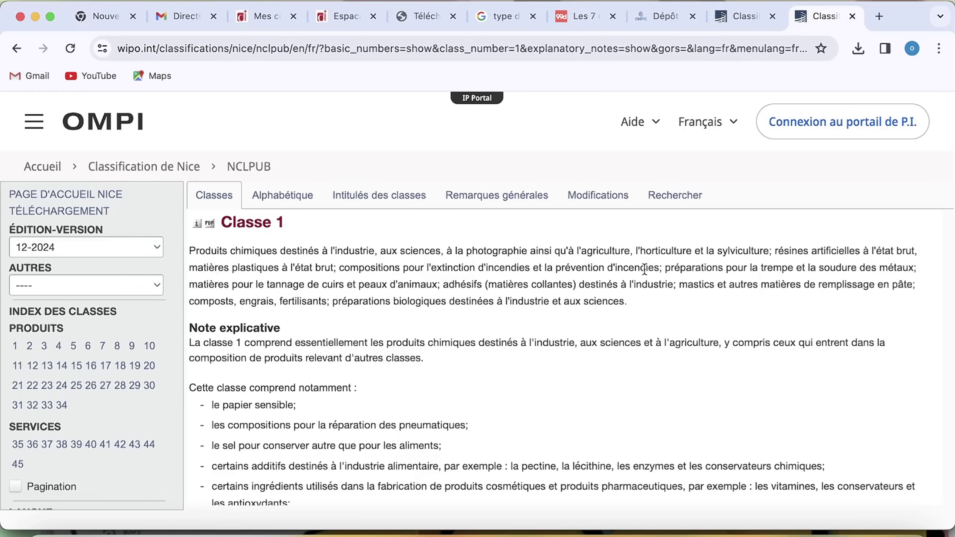
{"action": "left_click", "coordinate": [30, 347]}
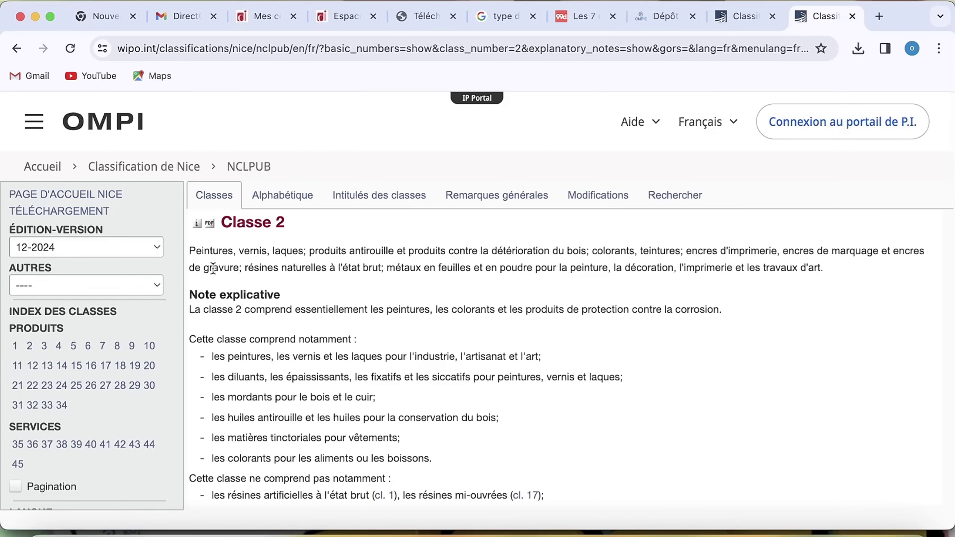
{"action": "left_click", "coordinate": [43, 347]}
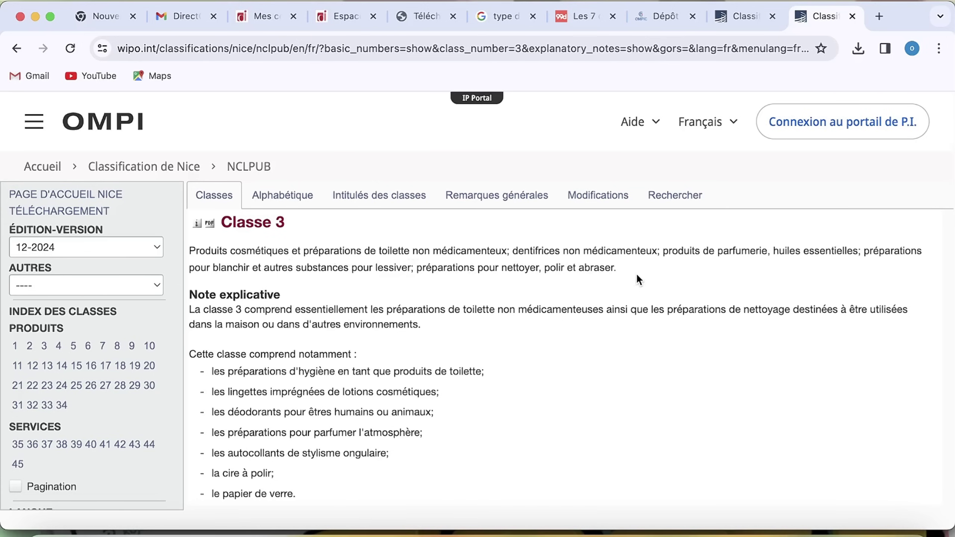
{"action": "scroll", "coordinate": [518, 355], "scroll_direction": "down", "scroll_amount": 3}
{"action": "scroll", "coordinate": [517, 355], "scroll_direction": "up", "scroll_amount": 2}
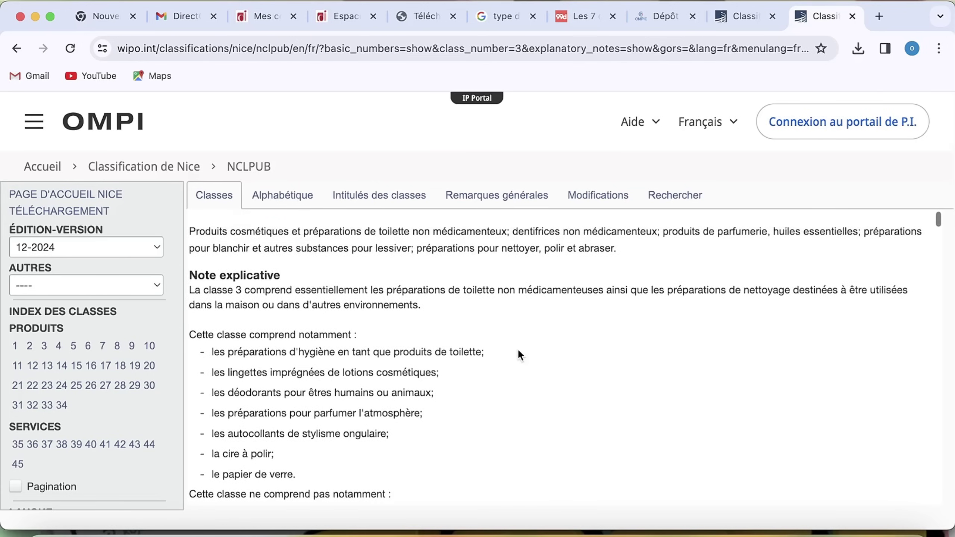
{"action": "left_click", "coordinate": [265, 15]}
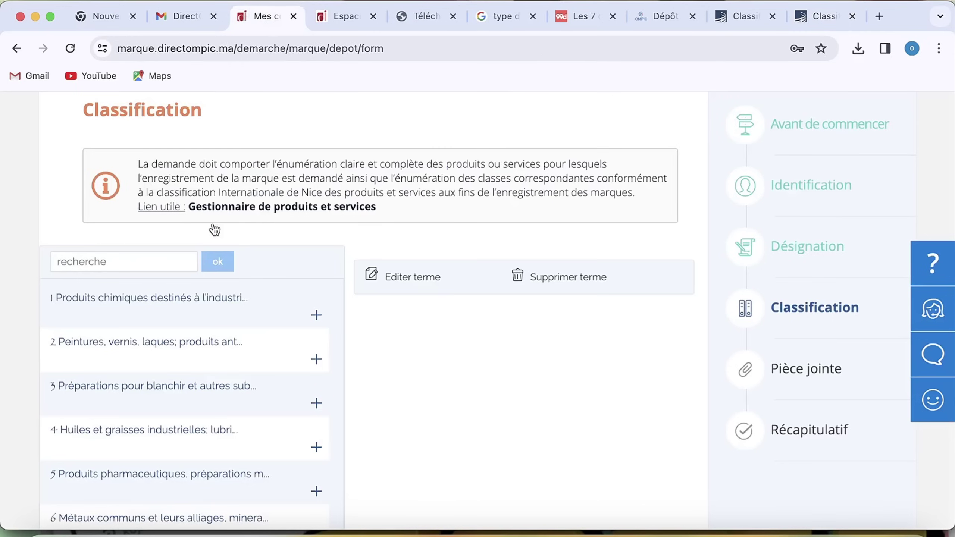
Expand Nice class 3 and add the term 'ambre [parfumerie]'
{"action": "left_click", "coordinate": [316, 406]}
{"action": "scroll", "coordinate": [376, 380], "scroll_direction": "down", "scroll_amount": 3}
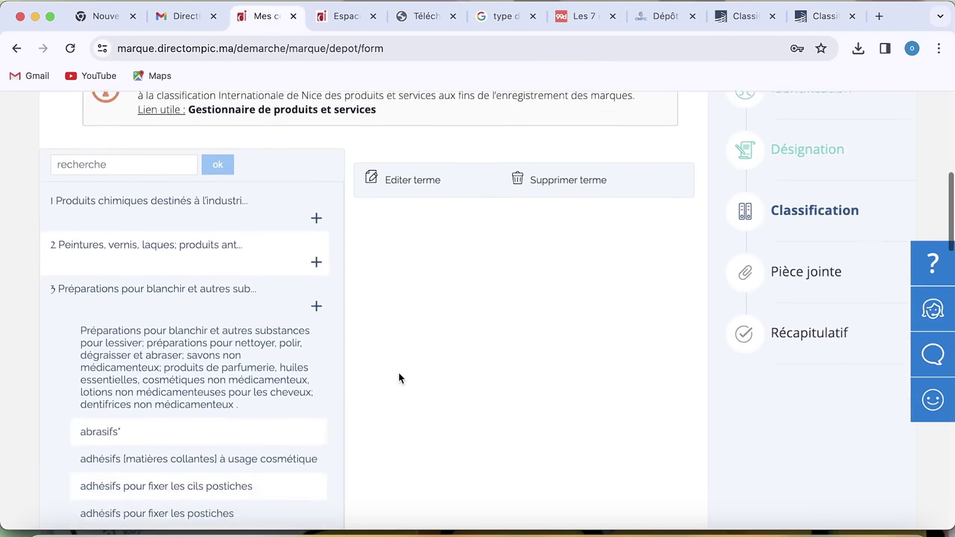
{"action": "scroll", "coordinate": [399, 374], "scroll_direction": "down", "scroll_amount": 3}
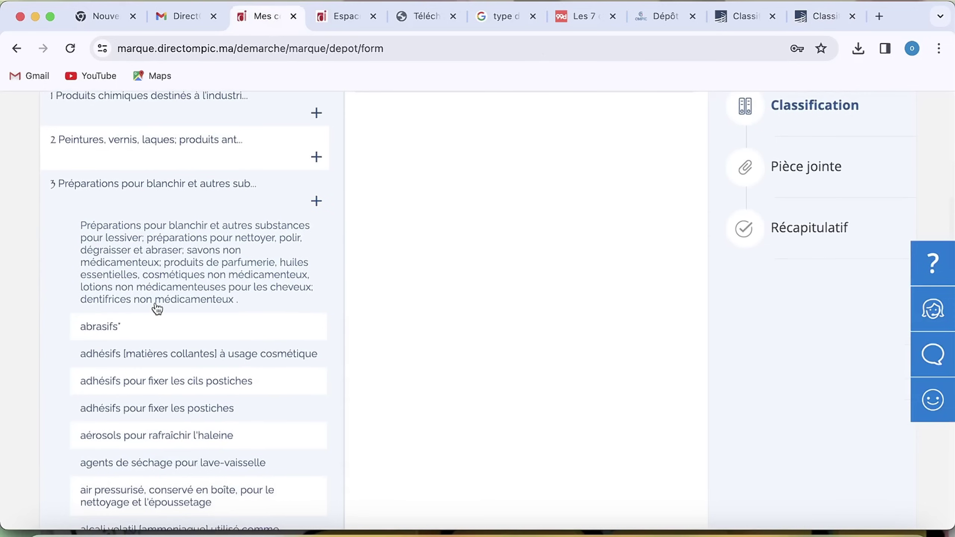
{"action": "scroll", "coordinate": [131, 368], "scroll_direction": "down", "scroll_amount": 6}
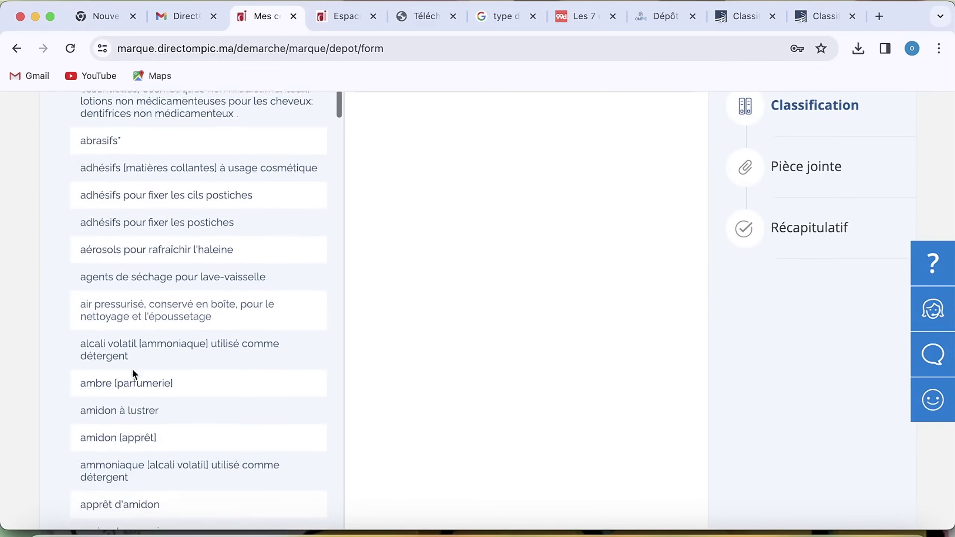
{"action": "left_click", "coordinate": [125, 333]}
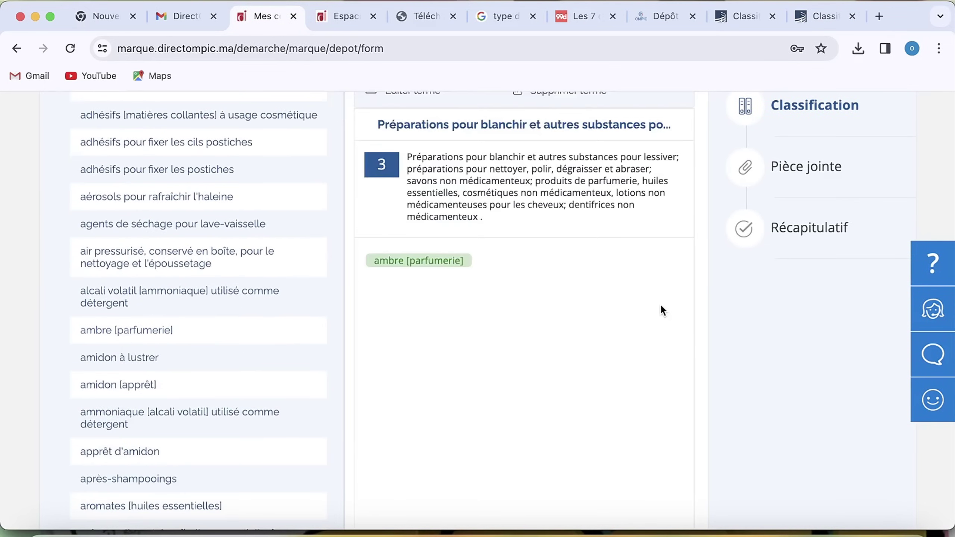
{"action": "scroll", "coordinate": [659, 303], "scroll_direction": "down", "scroll_amount": 1}
{"action": "scroll", "coordinate": [660, 308], "scroll_direction": "down", "scroll_amount": 5}
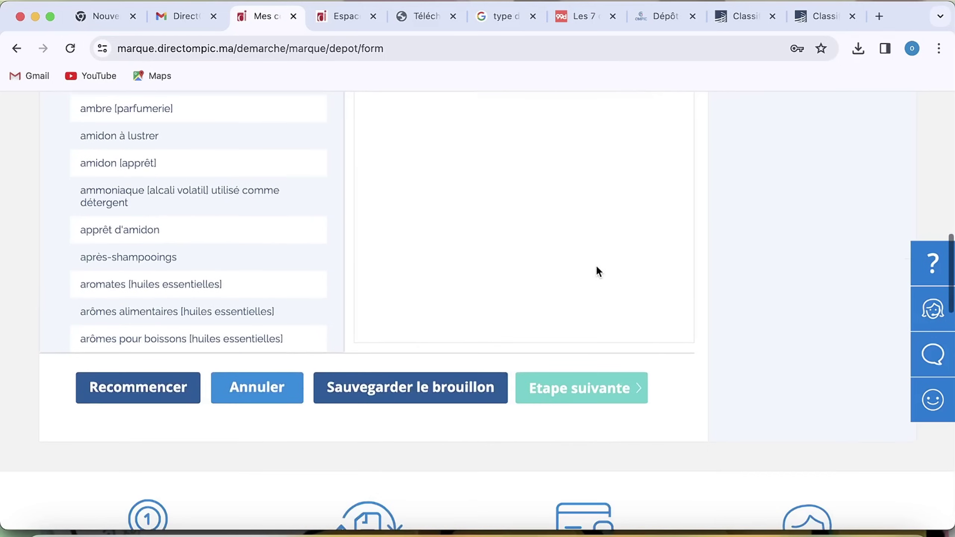
{"action": "scroll", "coordinate": [596, 267], "scroll_direction": "up", "scroll_amount": 12}
{"action": "scroll", "coordinate": [596, 267], "scroll_direction": "down", "scroll_amount": 7}
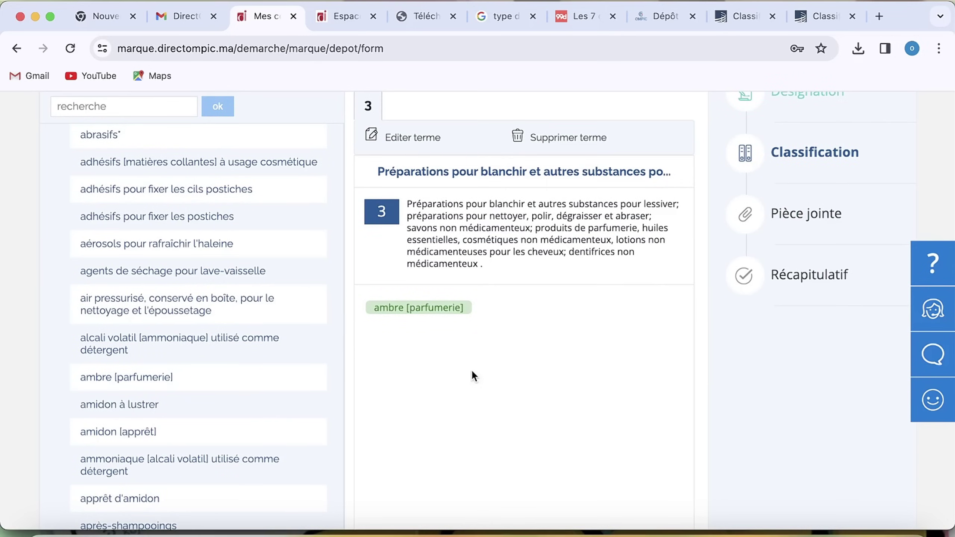
{"action": "scroll", "coordinate": [471, 368], "scroll_direction": "up", "scroll_amount": 3}
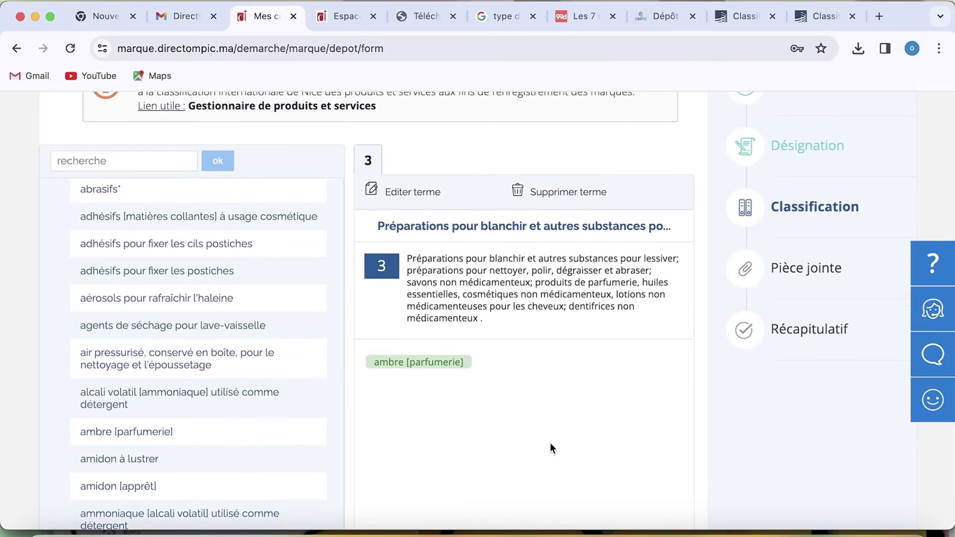
{"action": "scroll", "coordinate": [498, 430], "scroll_direction": "down", "scroll_amount": 10}
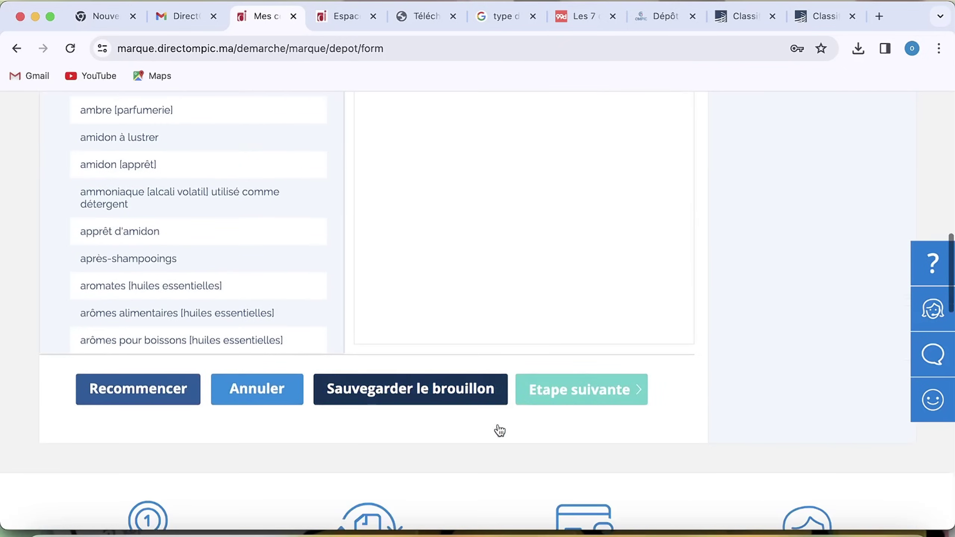
Advance to the Pièce jointe step and leave the attachment type unselected
{"action": "left_click", "coordinate": [584, 390]}
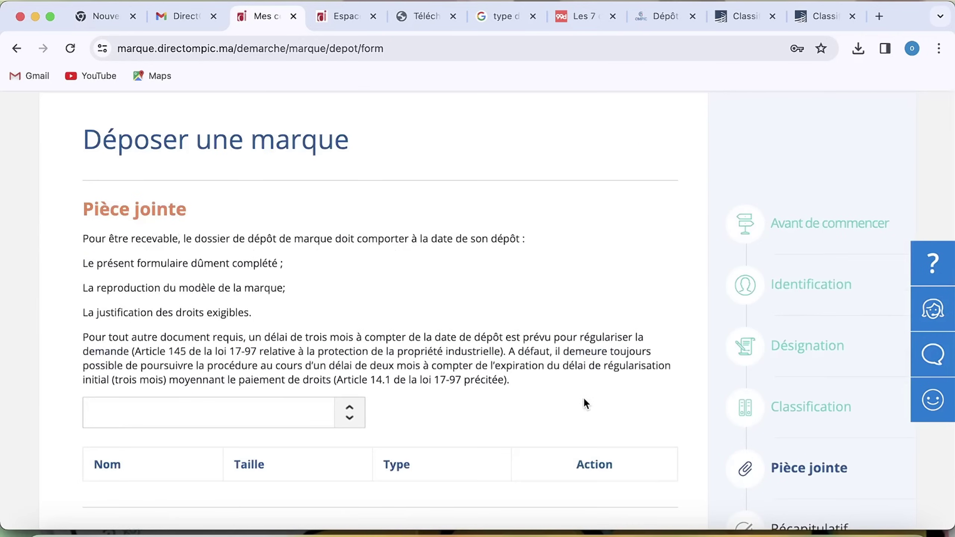
{"action": "scroll", "coordinate": [584, 403], "scroll_direction": "down", "scroll_amount": 2}
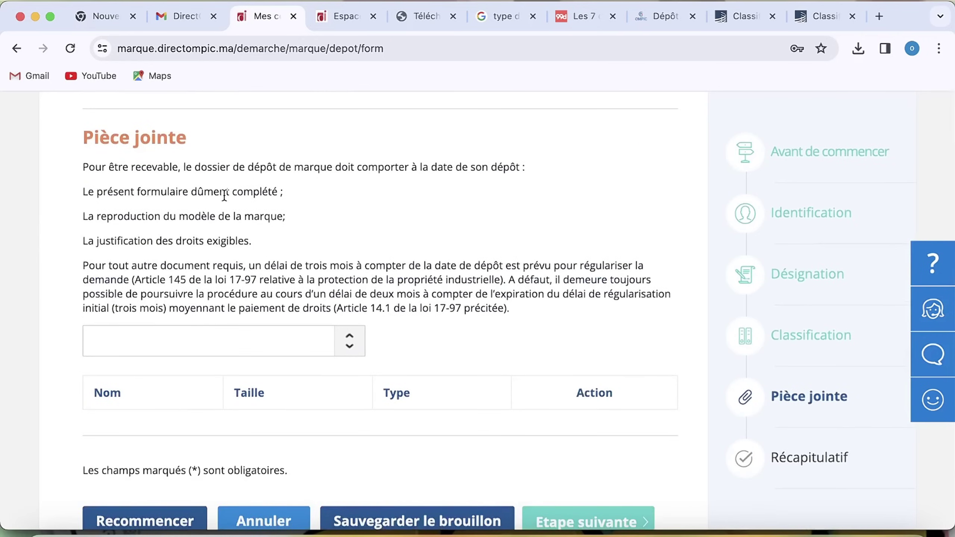
{"action": "scroll", "coordinate": [223, 194], "scroll_direction": "up", "scroll_amount": 3}
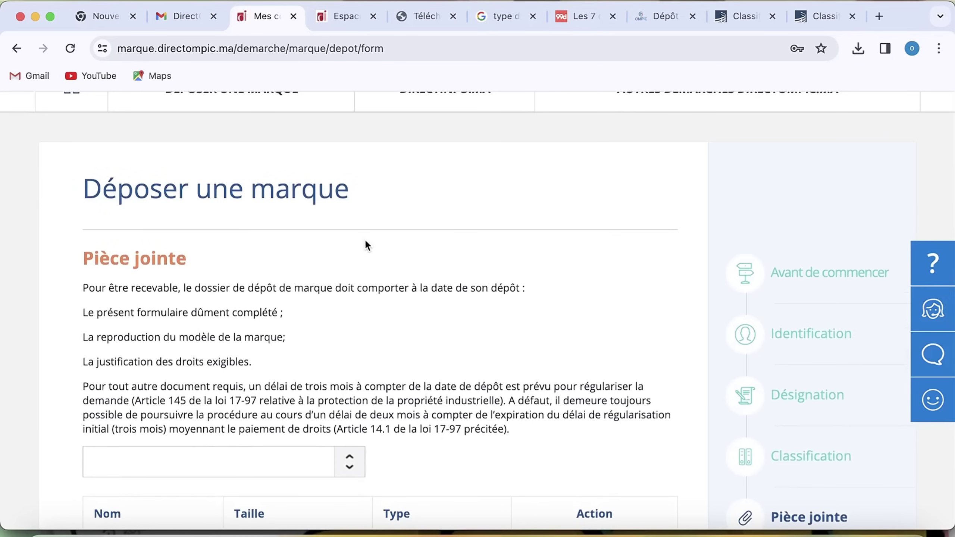
{"action": "scroll", "coordinate": [367, 244], "scroll_direction": "down", "scroll_amount": 3}
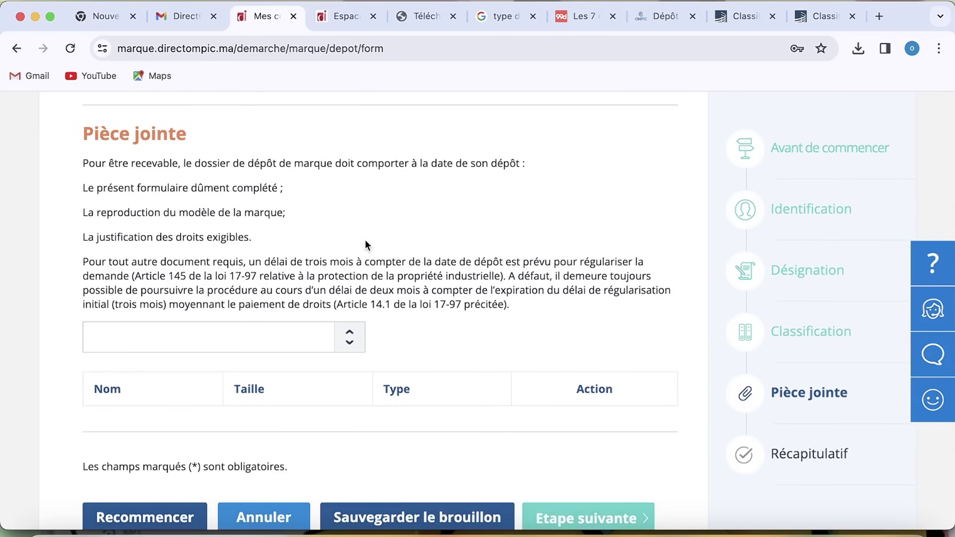
{"action": "scroll", "coordinate": [366, 243], "scroll_direction": "down", "scroll_amount": 1}
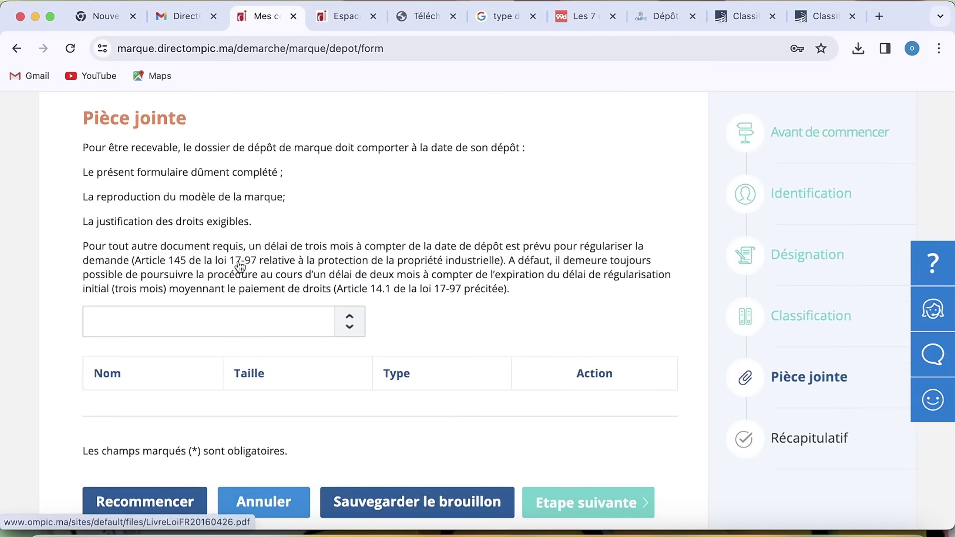
{"action": "left_click", "coordinate": [344, 319]}
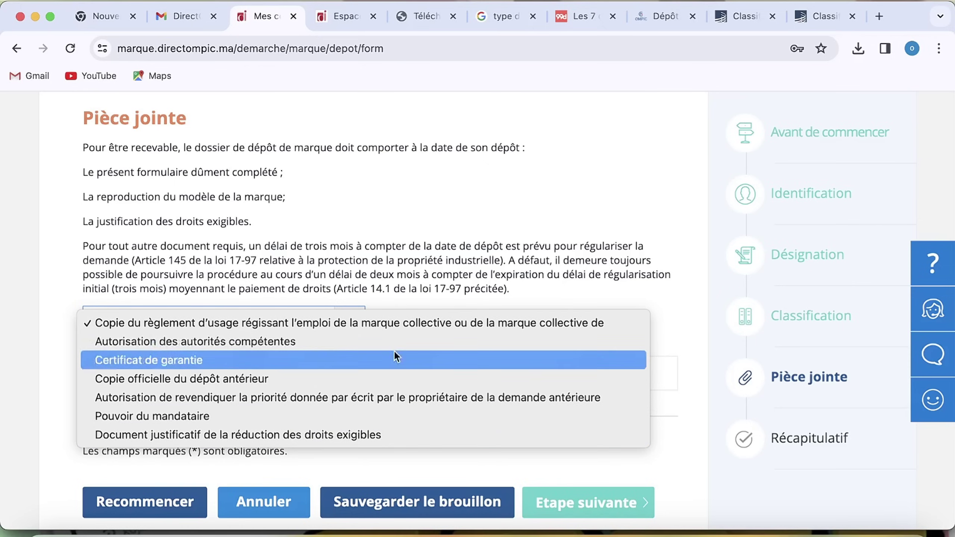
{"action": "left_click", "coordinate": [460, 234]}
Review the Récapitulatif summary and submit the 'logo' trademark filing with Valider
{"action": "left_click", "coordinate": [606, 503]}
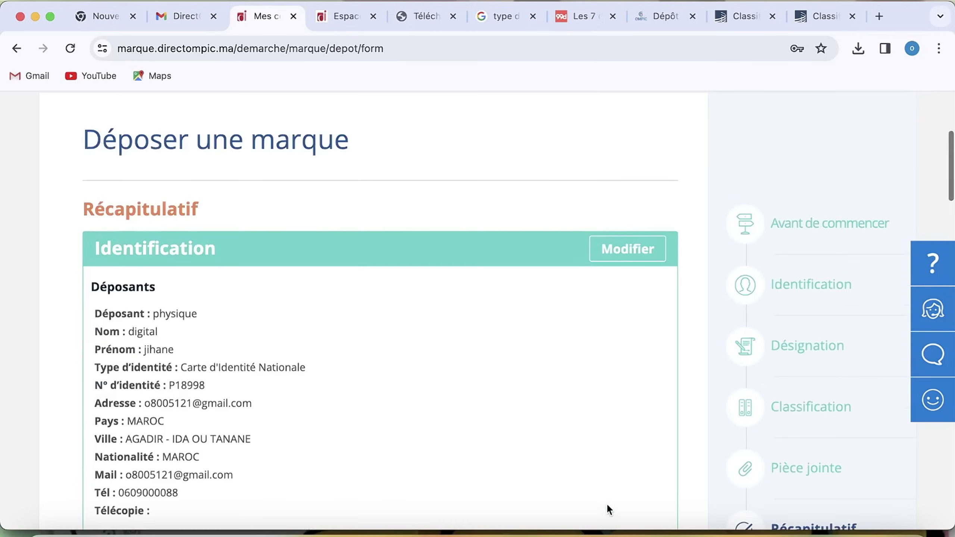
{"action": "scroll", "coordinate": [421, 348], "scroll_direction": "down", "scroll_amount": 3}
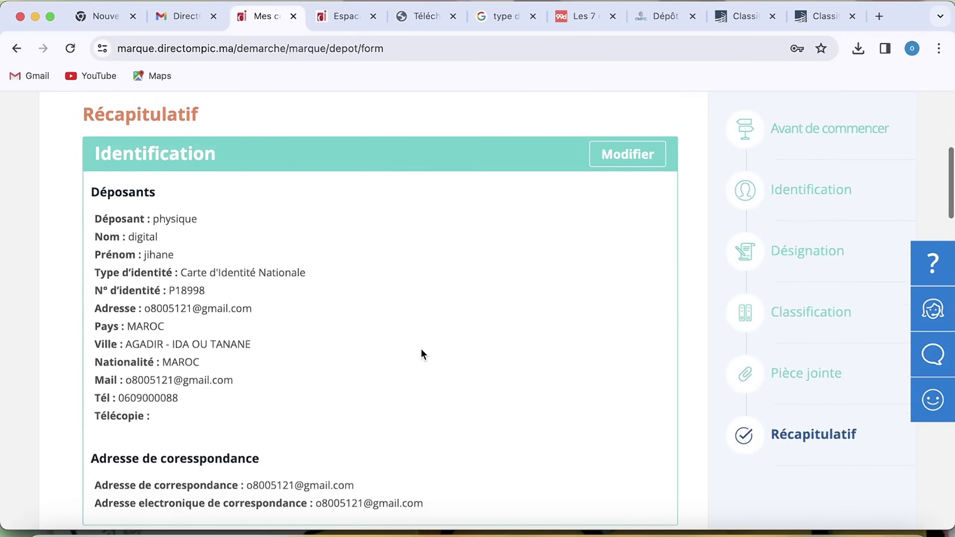
{"action": "scroll", "coordinate": [422, 350], "scroll_direction": "up", "scroll_amount": 2}
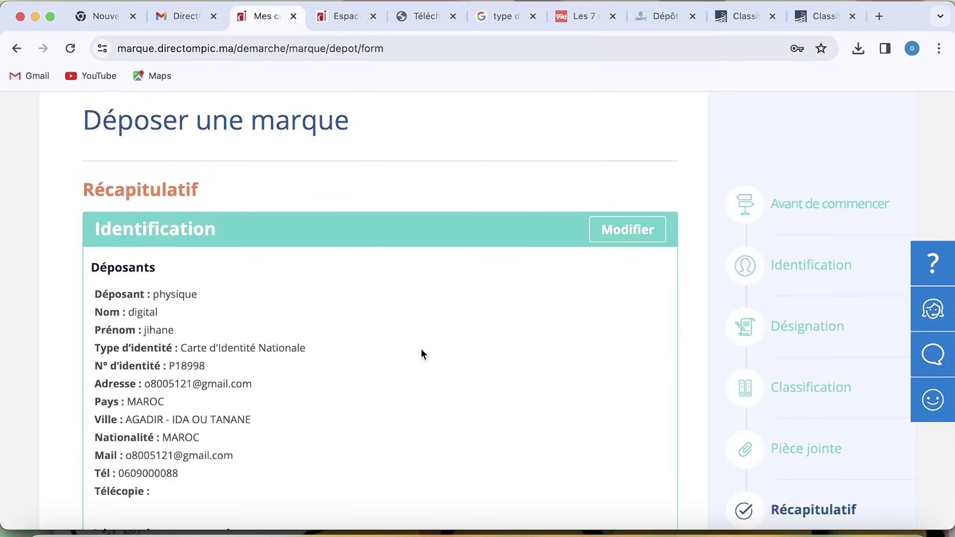
{"action": "scroll", "coordinate": [421, 351], "scroll_direction": "down", "scroll_amount": 5}
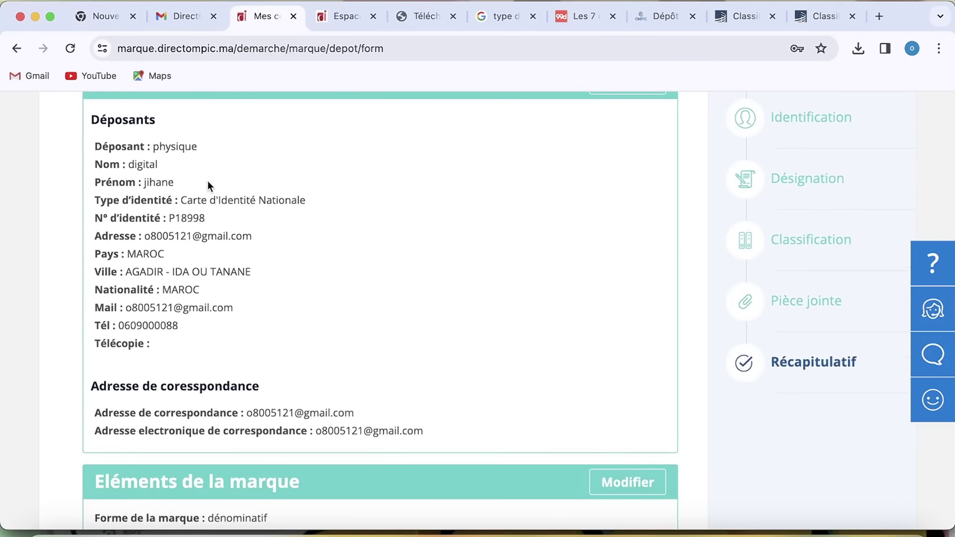
{"action": "scroll", "coordinate": [267, 222], "scroll_direction": "down", "scroll_amount": 5}
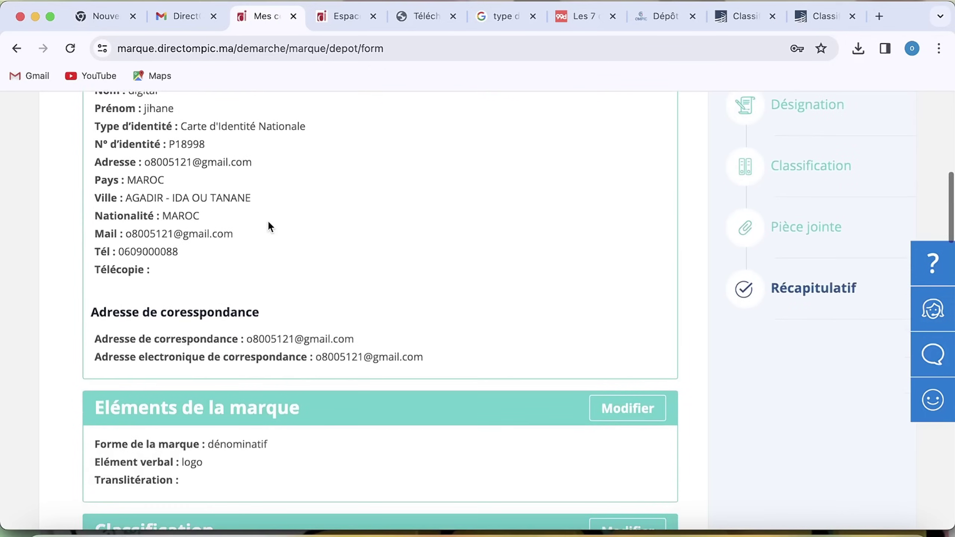
{"action": "scroll", "coordinate": [483, 331], "scroll_direction": "down", "scroll_amount": 10}
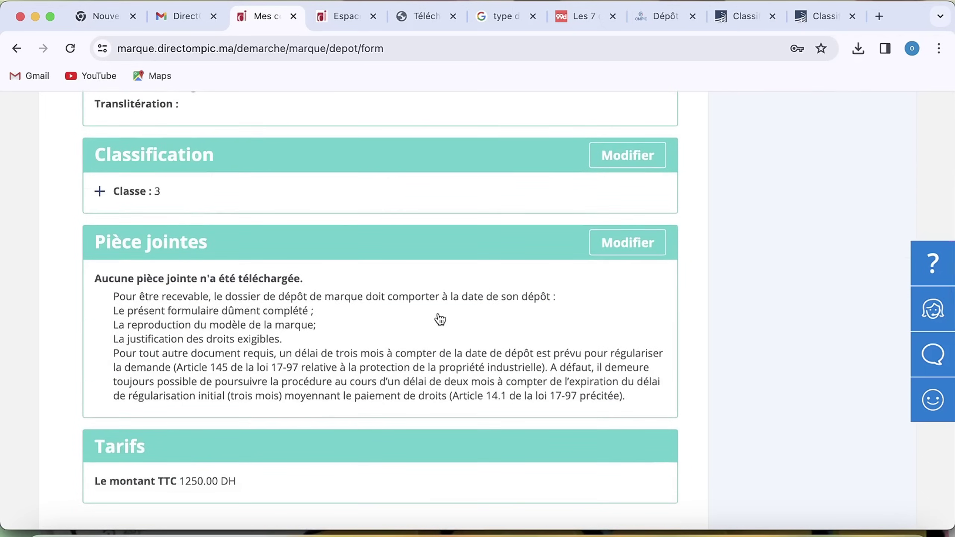
{"action": "scroll", "coordinate": [438, 316], "scroll_direction": "down", "scroll_amount": 8}
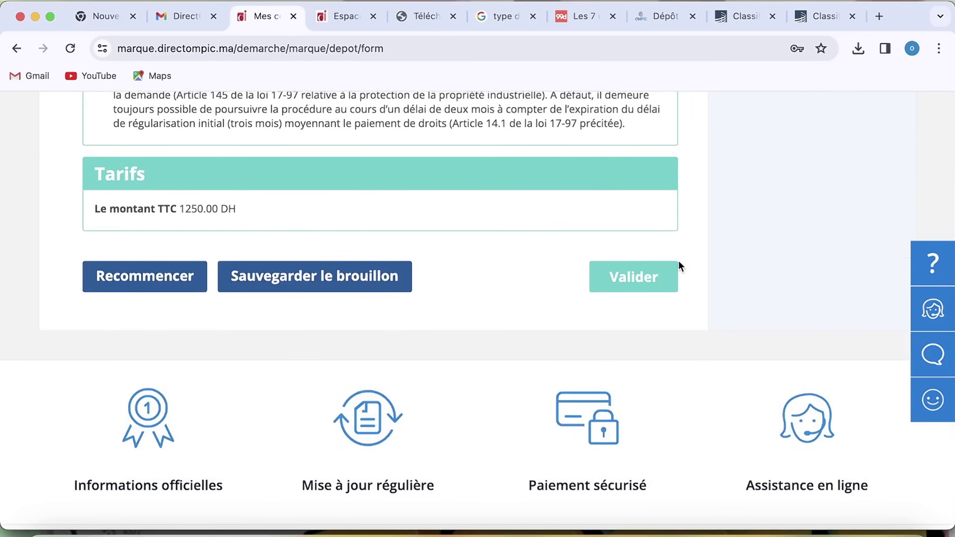
{"action": "left_click", "coordinate": [652, 271]}
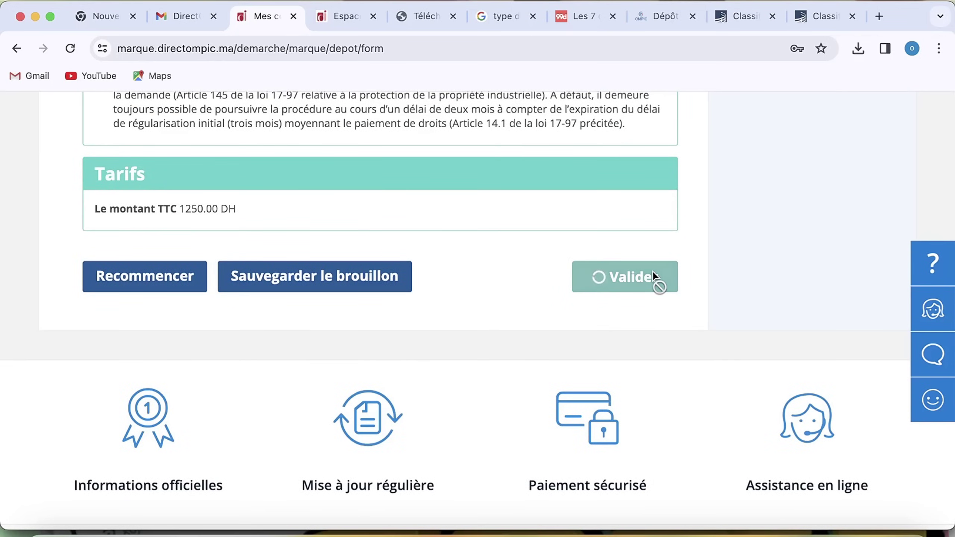
{"action": "scroll", "coordinate": [602, 359], "scroll_direction": "down", "scroll_amount": 3}
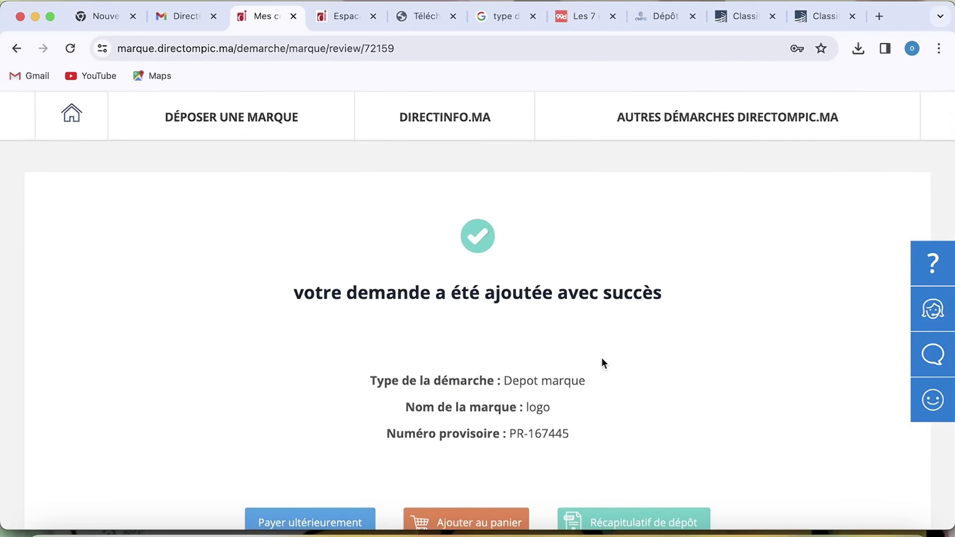
Scroll down the filing success page below the confirmation message
{"action": "scroll", "coordinate": [601, 357], "scroll_direction": "down", "scroll_amount": 2}
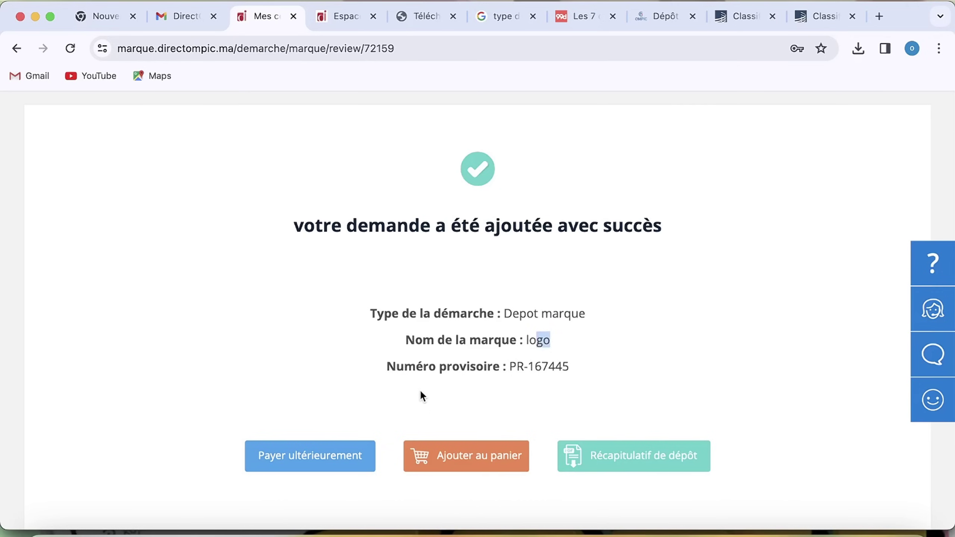
{"action": "scroll", "coordinate": [661, 415], "scroll_direction": "down", "scroll_amount": 2}
{"action": "scroll", "coordinate": [661, 416], "scroll_direction": "down", "scroll_amount": 1}
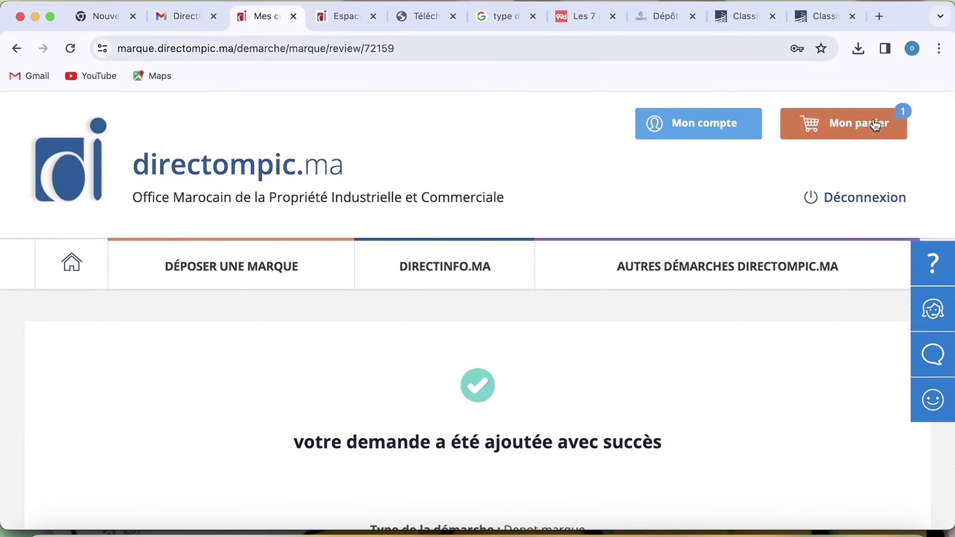
Open Mon panier and review the Depot marque filing priced at 1,250.00 DH
{"action": "left_click", "coordinate": [874, 124]}
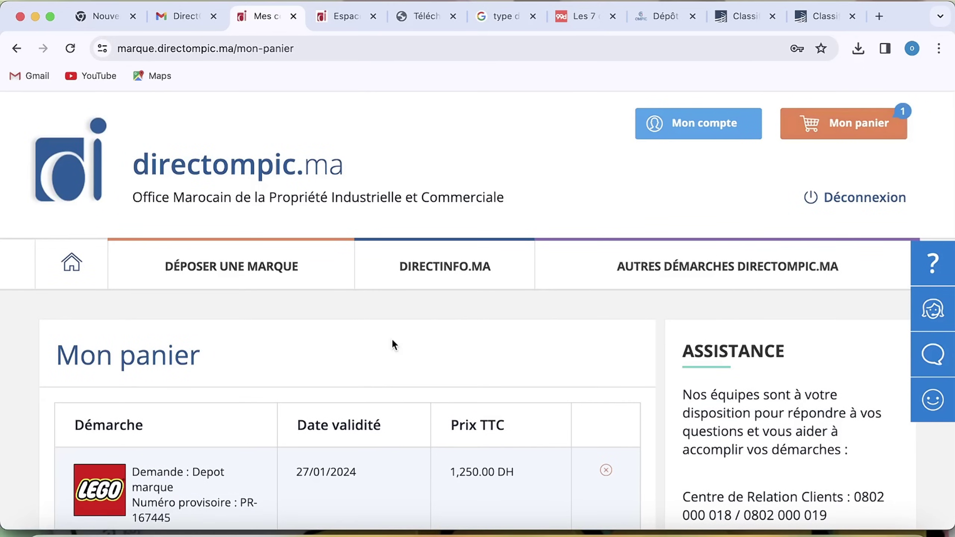
{"action": "scroll", "coordinate": [392, 342], "scroll_direction": "down", "scroll_amount": 2}
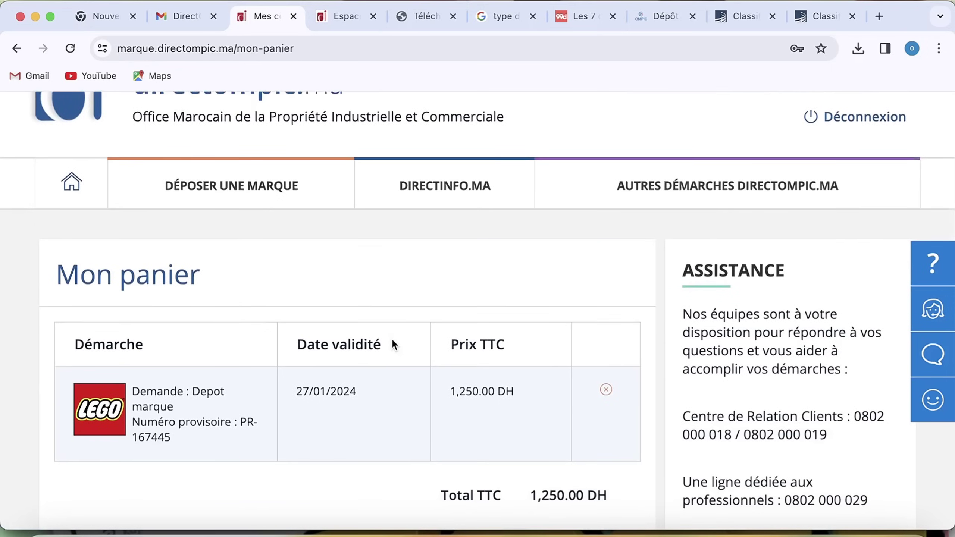
{"action": "scroll", "coordinate": [392, 341], "scroll_direction": "up", "scroll_amount": 2}
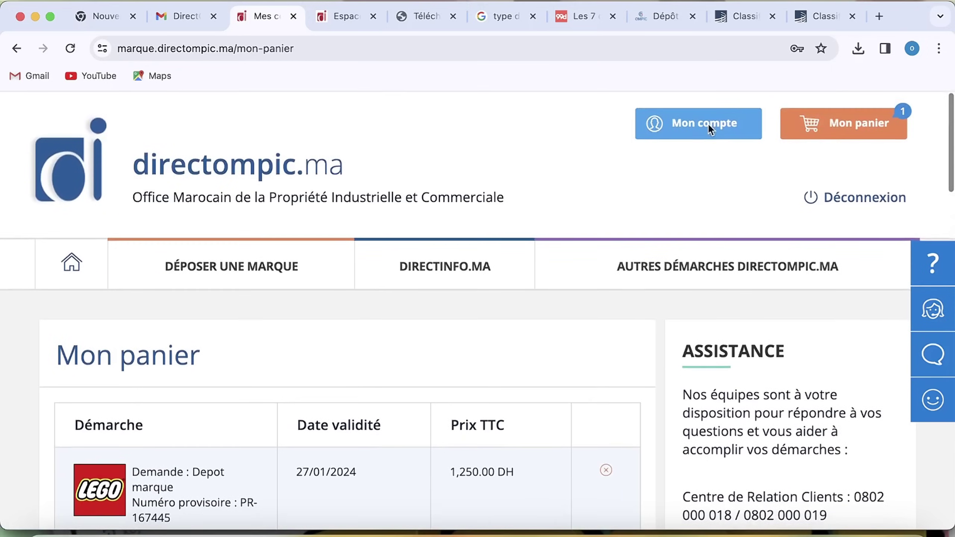
{"action": "scroll", "coordinate": [477, 356], "scroll_direction": "down", "scroll_amount": 8}
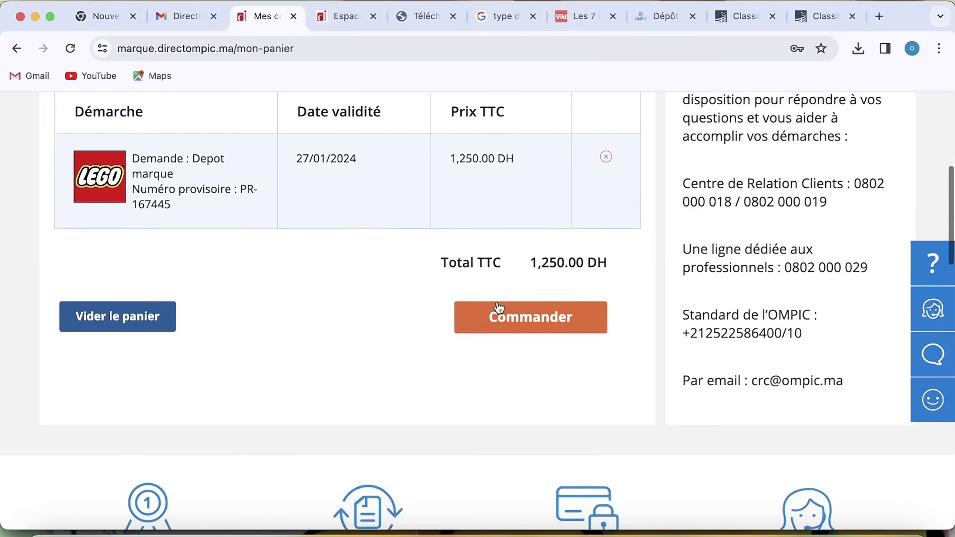
{"action": "scroll", "coordinate": [354, 273], "scroll_direction": "up", "scroll_amount": 1}
{"action": "scroll", "coordinate": [353, 271], "scroll_direction": "down", "scroll_amount": 7}
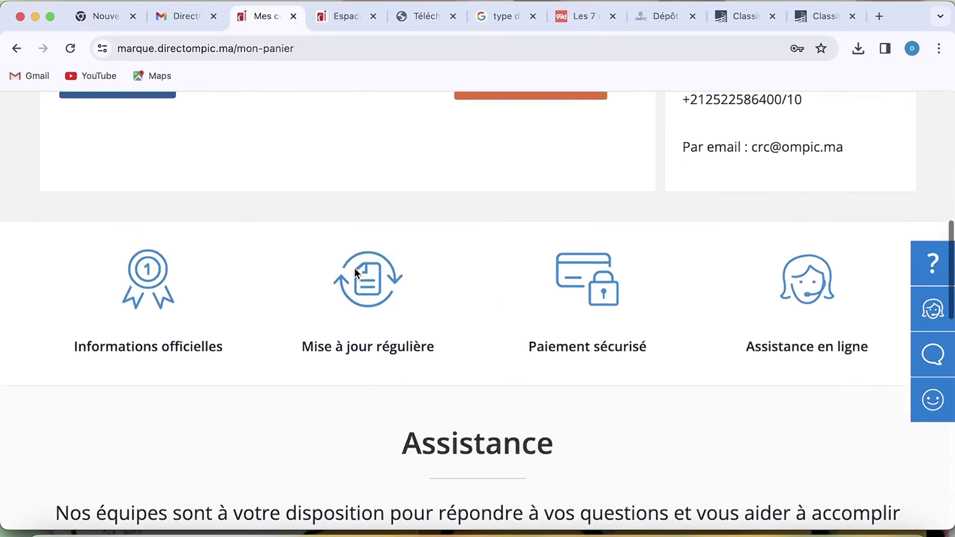
{"action": "scroll", "coordinate": [354, 267], "scroll_direction": "up", "scroll_amount": 7}
Place the order for the cart's trademark filing with Commander
{"action": "left_click", "coordinate": [541, 355]}
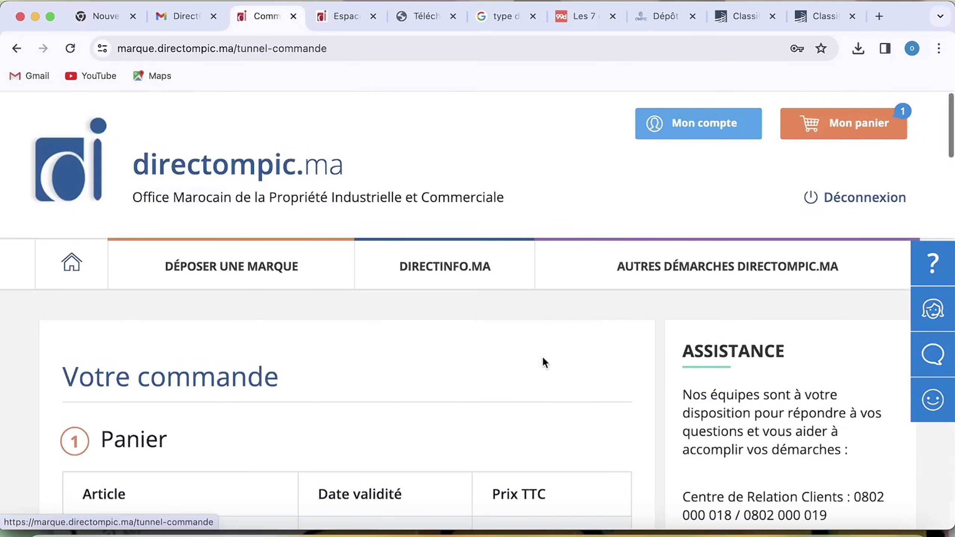
{"action": "scroll", "coordinate": [541, 356], "scroll_direction": "down", "scroll_amount": 6}
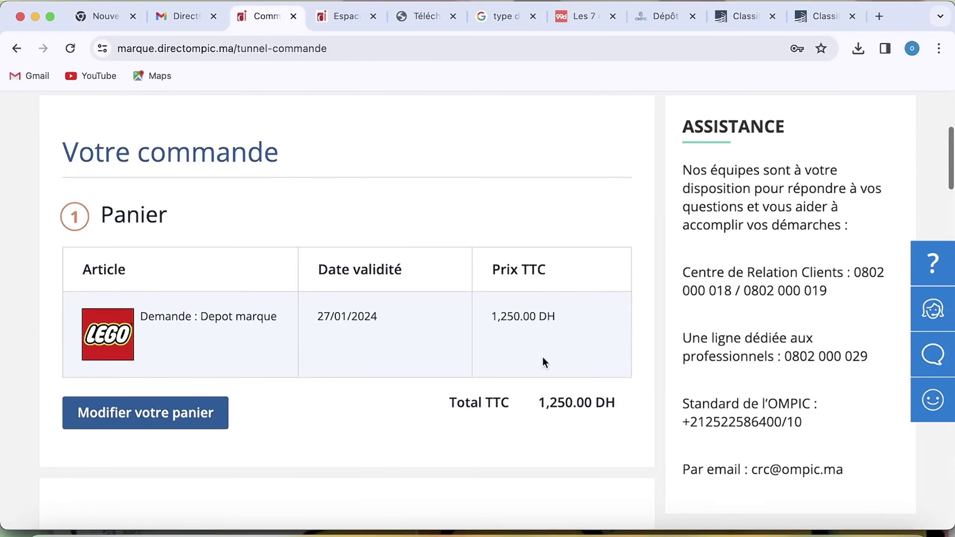
{"action": "scroll", "coordinate": [541, 355], "scroll_direction": "down", "scroll_amount": 17}
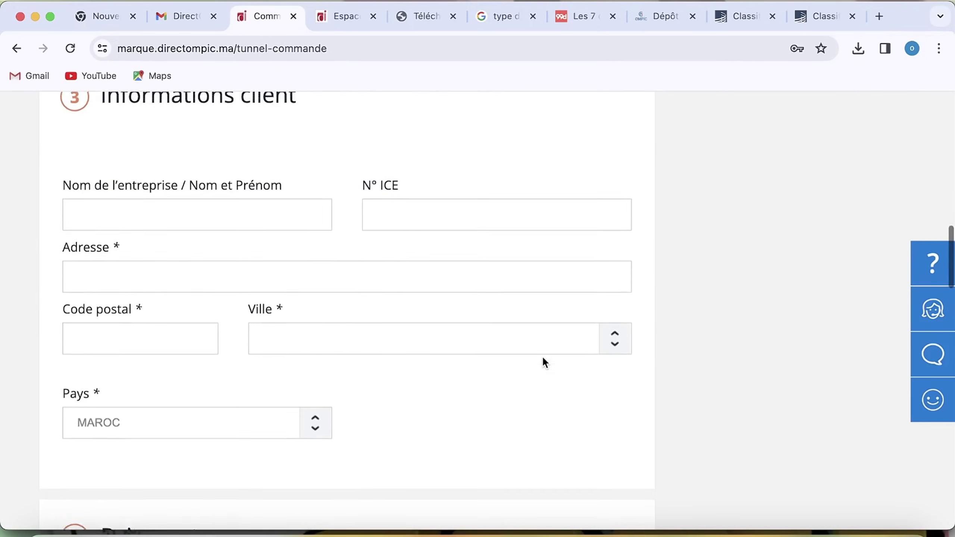
{"action": "scroll", "coordinate": [542, 355], "scroll_direction": "up", "scroll_amount": 1}
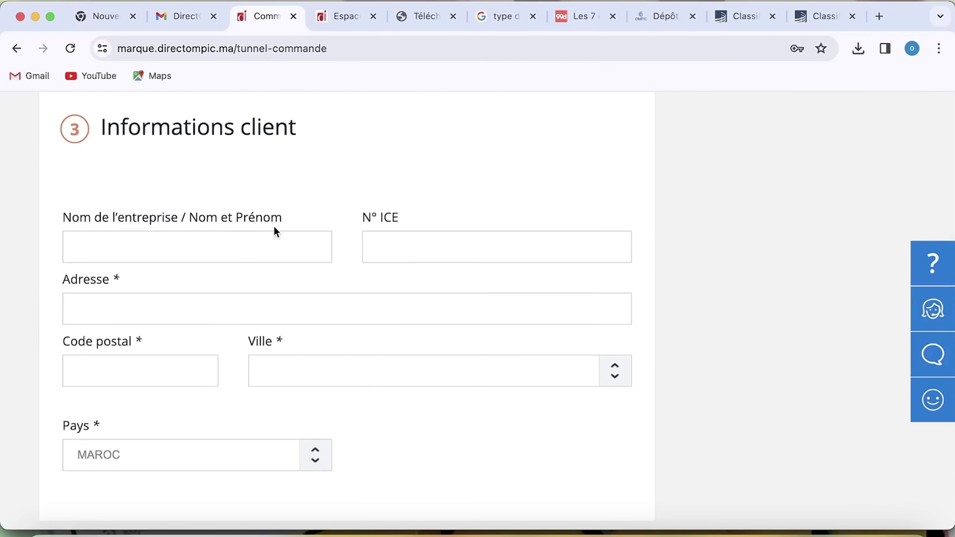
Fill in the client's address and postal code, and choose ASILAH as the city
{"action": "left_click", "coordinate": [269, 310]}
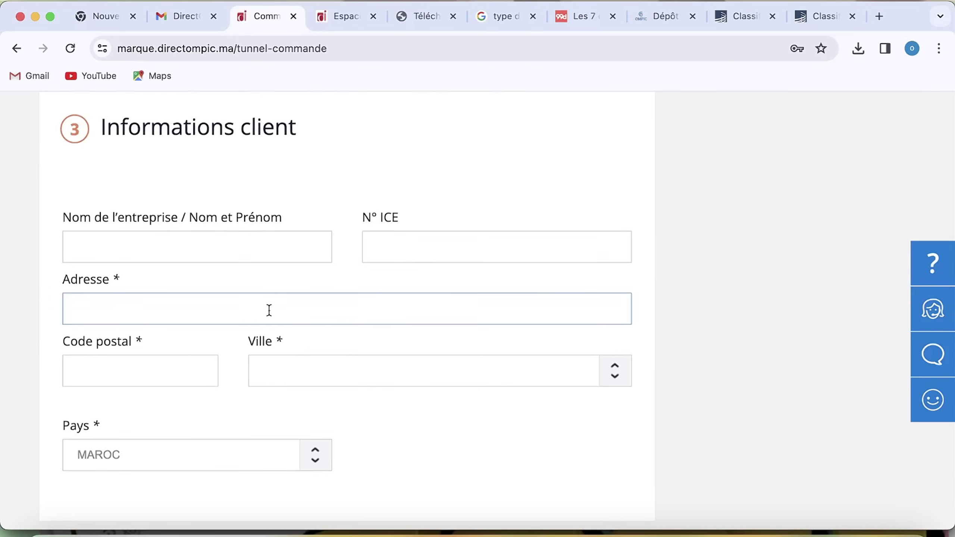
{"action": "type", "text": "casablaca"}
{"action": "left_click", "coordinate": [180, 371]}
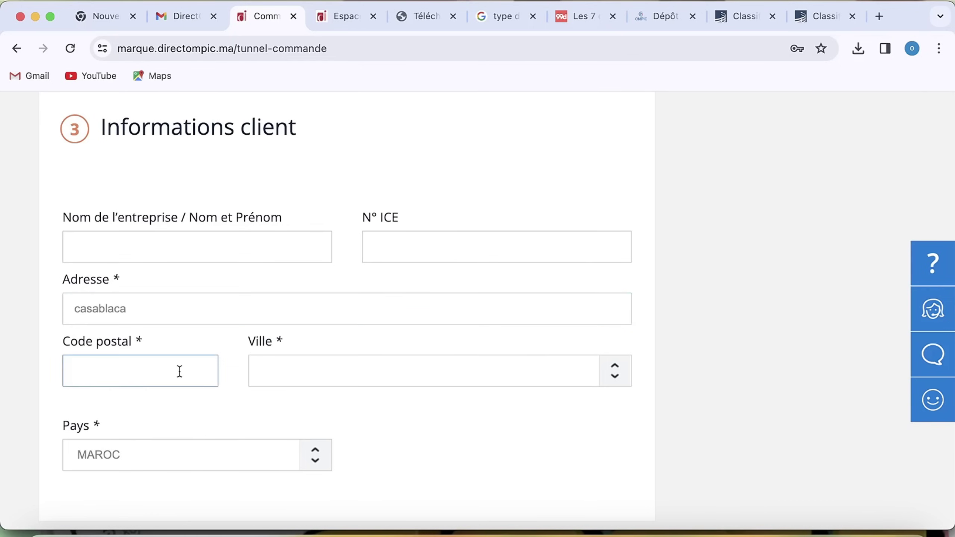
{"action": "type", "text": "20000"}
{"action": "left_click", "coordinate": [340, 368]}
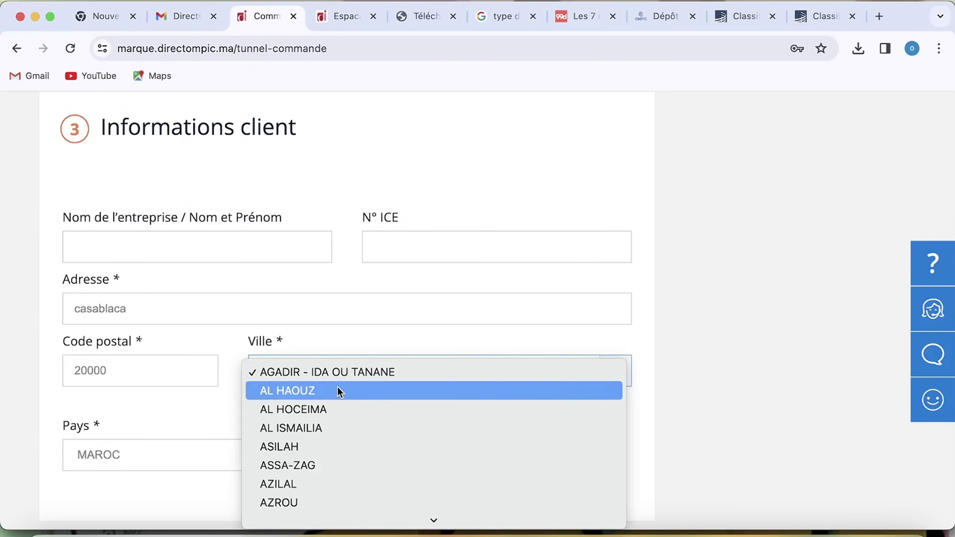
{"action": "left_click", "coordinate": [307, 447]}
Replace the address field text with a corrected entry, fixing the mistyped letter
{"action": "double_click", "coordinate": [199, 304]}
{"action": "type", "text": "asilaj"}
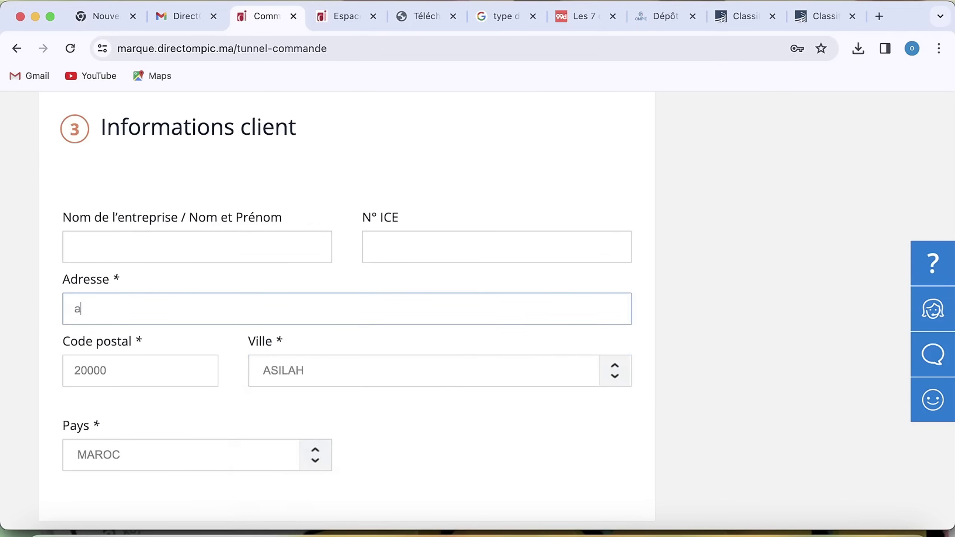
{"action": "key", "text": "BackSpace"}
{"action": "type", "text": "h"}
{"action": "scroll", "coordinate": [261, 379], "scroll_direction": "down", "scroll_amount": 5}
Pay the 1,250.00 DH order by Carte bancaire after accepting the terms of use
{"action": "scroll", "coordinate": [261, 381], "scroll_direction": "down", "scroll_amount": 5}
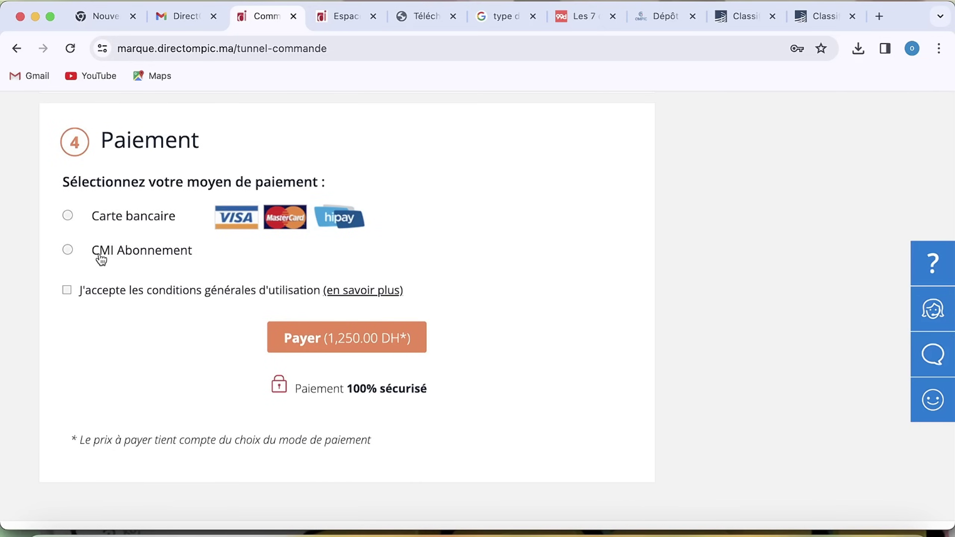
{"action": "left_click", "coordinate": [67, 217]}
{"action": "left_click", "coordinate": [67, 290]}
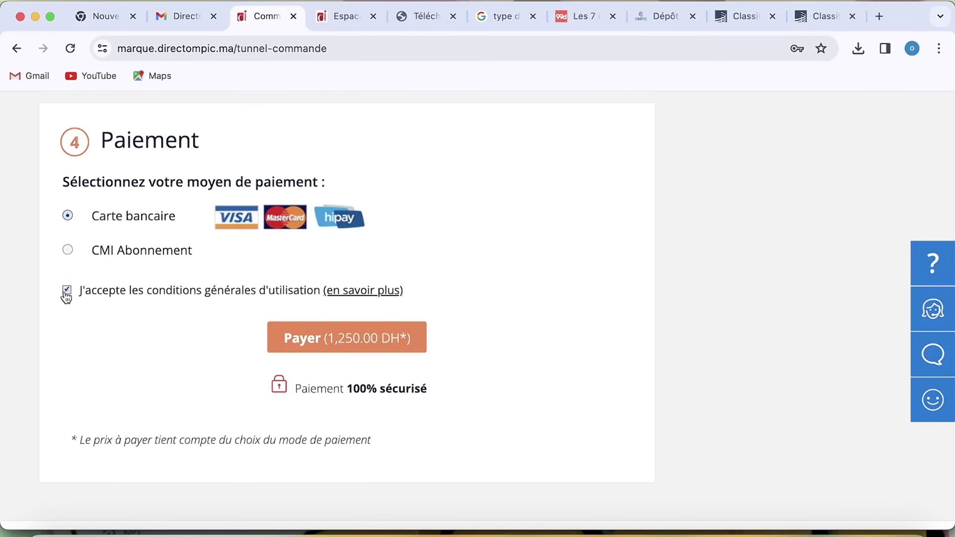
{"action": "left_click", "coordinate": [357, 348]}
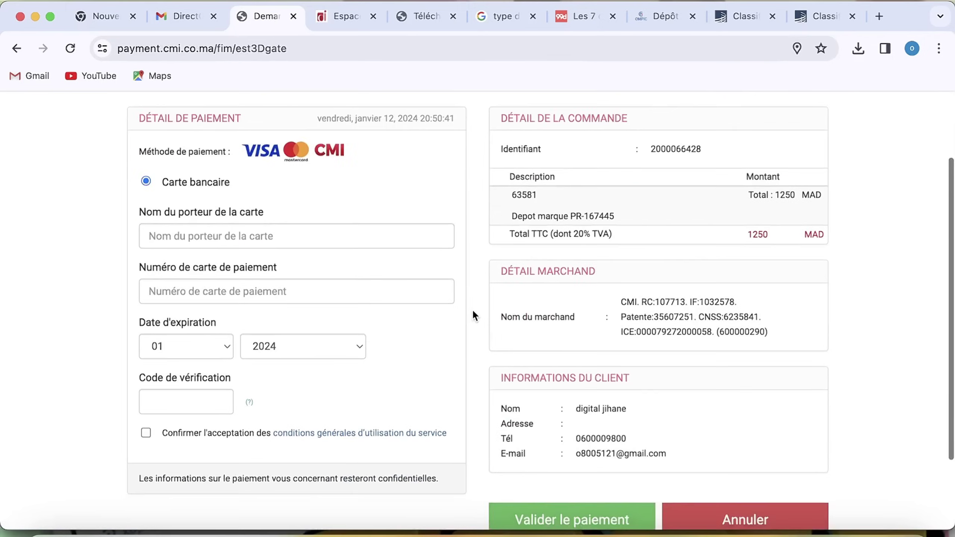
{"action": "scroll", "coordinate": [471, 309], "scroll_direction": "down", "scroll_amount": 2}
{"action": "scroll", "coordinate": [339, 207], "scroll_direction": "up", "scroll_amount": 2}
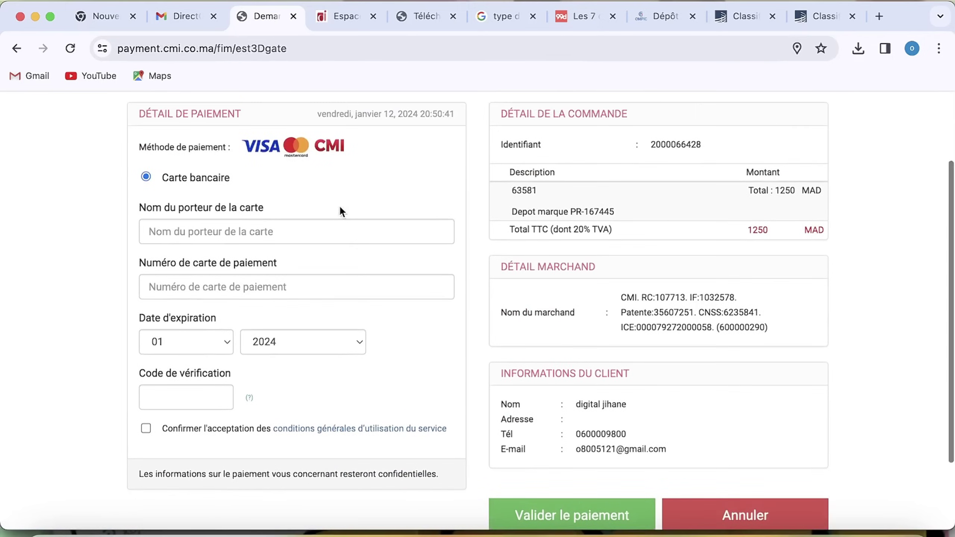
{"action": "scroll", "coordinate": [373, 397], "scroll_direction": "down", "scroll_amount": 3}
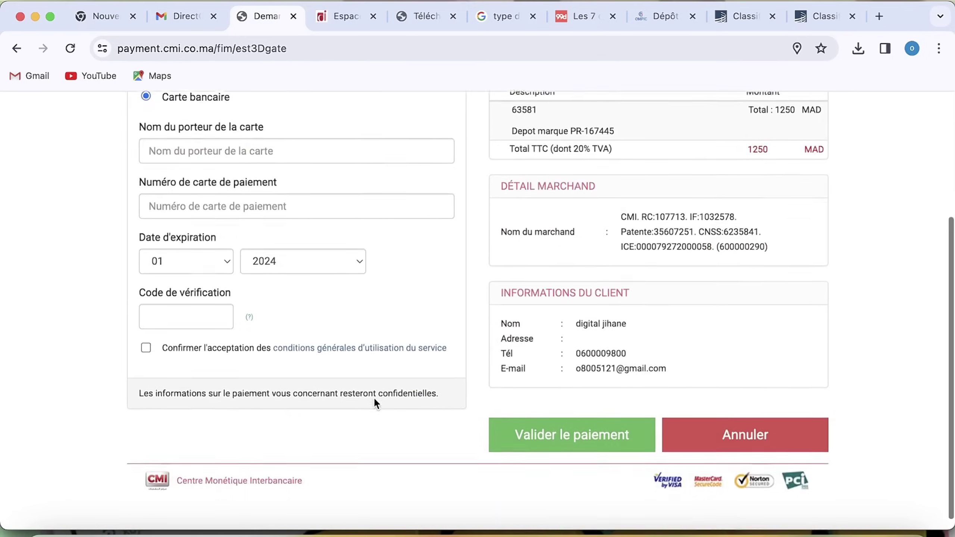
{"action": "scroll", "coordinate": [373, 397], "scroll_direction": "down", "scroll_amount": 1}
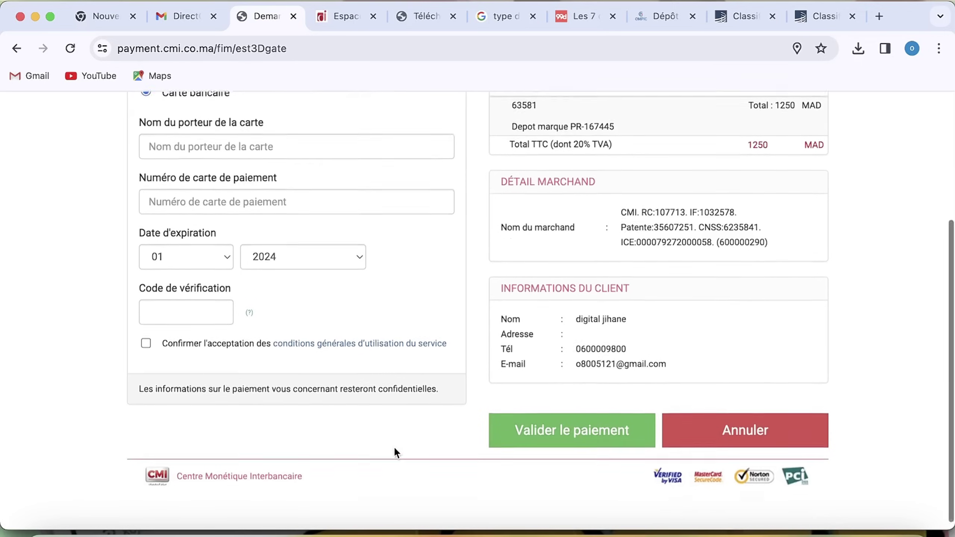
{"action": "scroll", "coordinate": [395, 448], "scroll_direction": "up", "scroll_amount": 1}
{"action": "scroll", "coordinate": [395, 449], "scroll_direction": "up", "scroll_amount": 1}
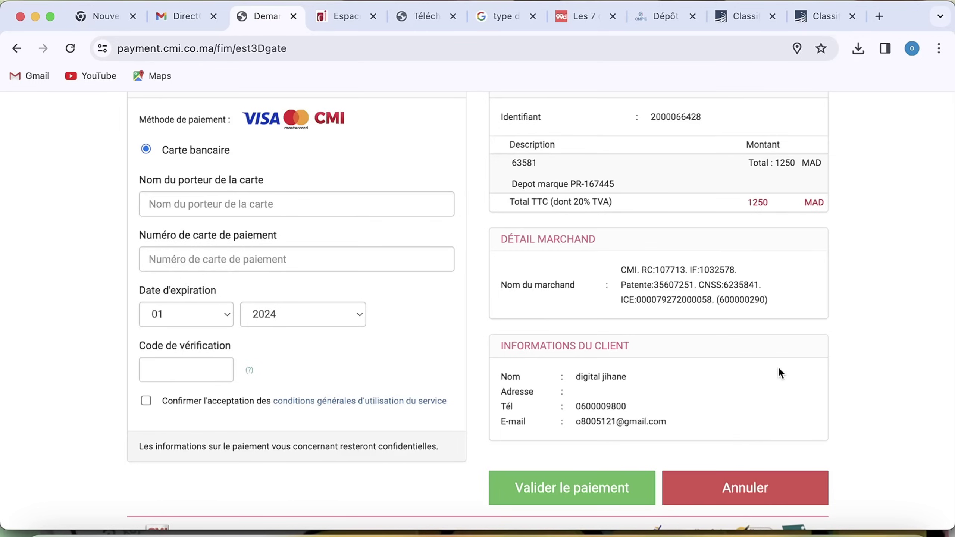
{"action": "scroll", "coordinate": [779, 369], "scroll_direction": "up", "scroll_amount": 2}
{"action": "scroll", "coordinate": [778, 369], "scroll_direction": "down", "scroll_amount": 4}
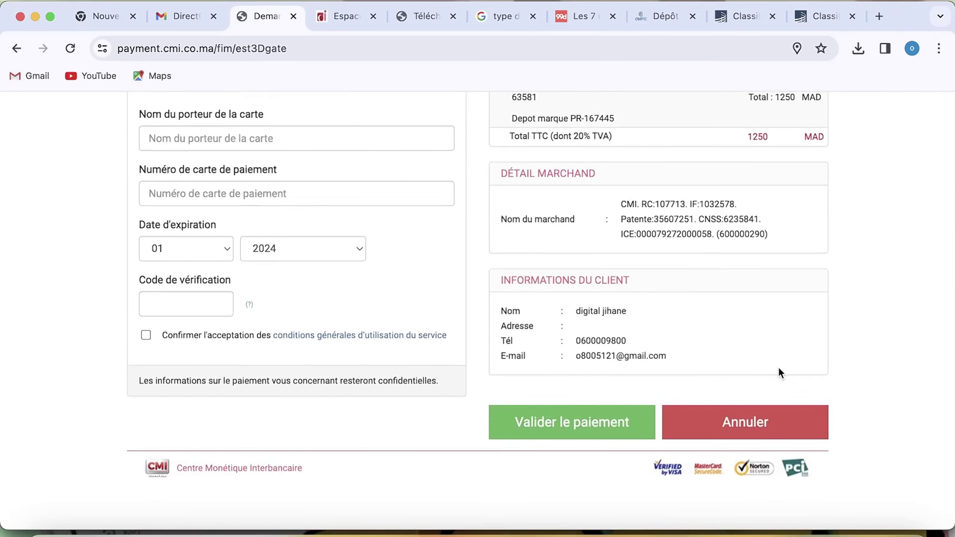